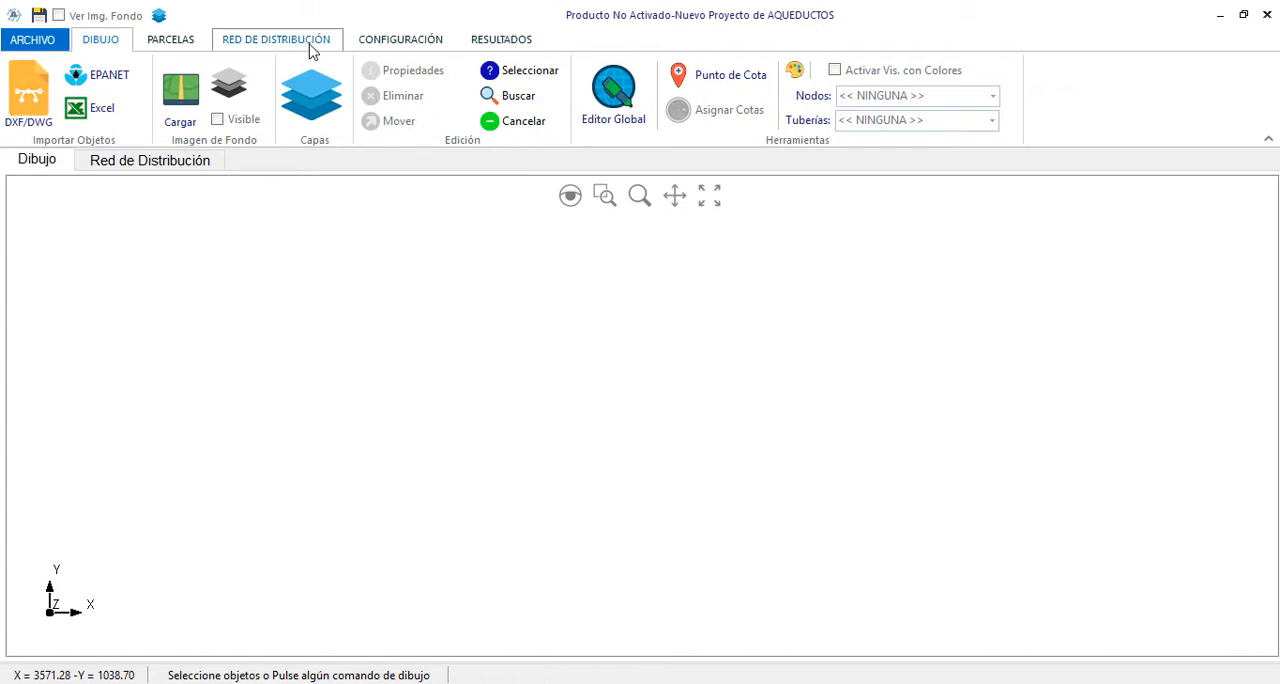
Create a new distribution network named Red-01, keeping the default node prefix and label counter
{"action": "left_click", "coordinate": [276, 40]}
{"action": "left_click", "coordinate": [173, 67]}
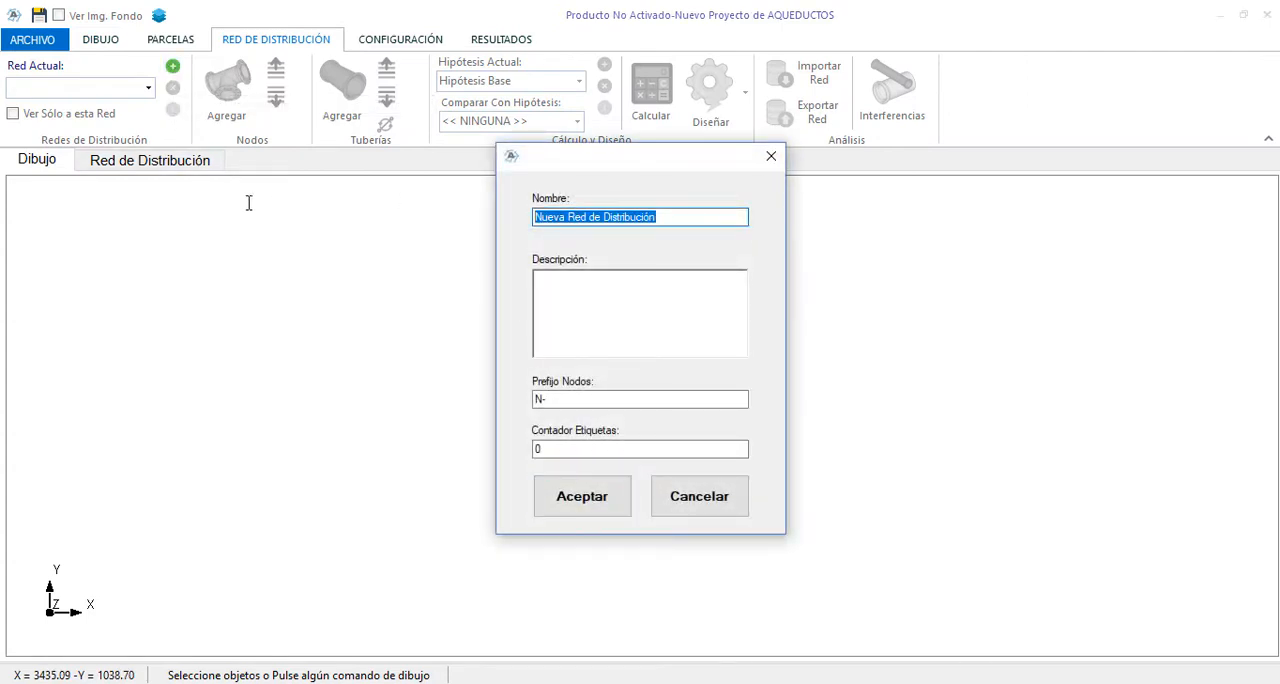
{"action": "type", "text": "Red-01"}
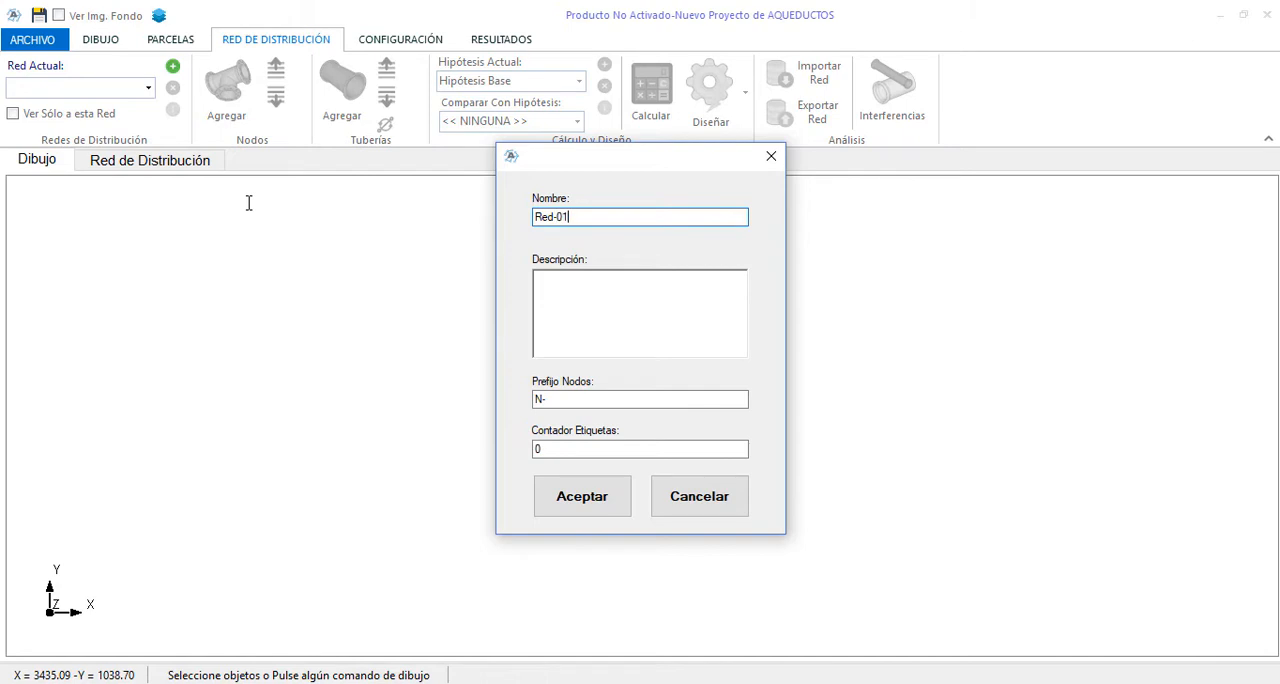
{"action": "left_click", "coordinate": [580, 497]}
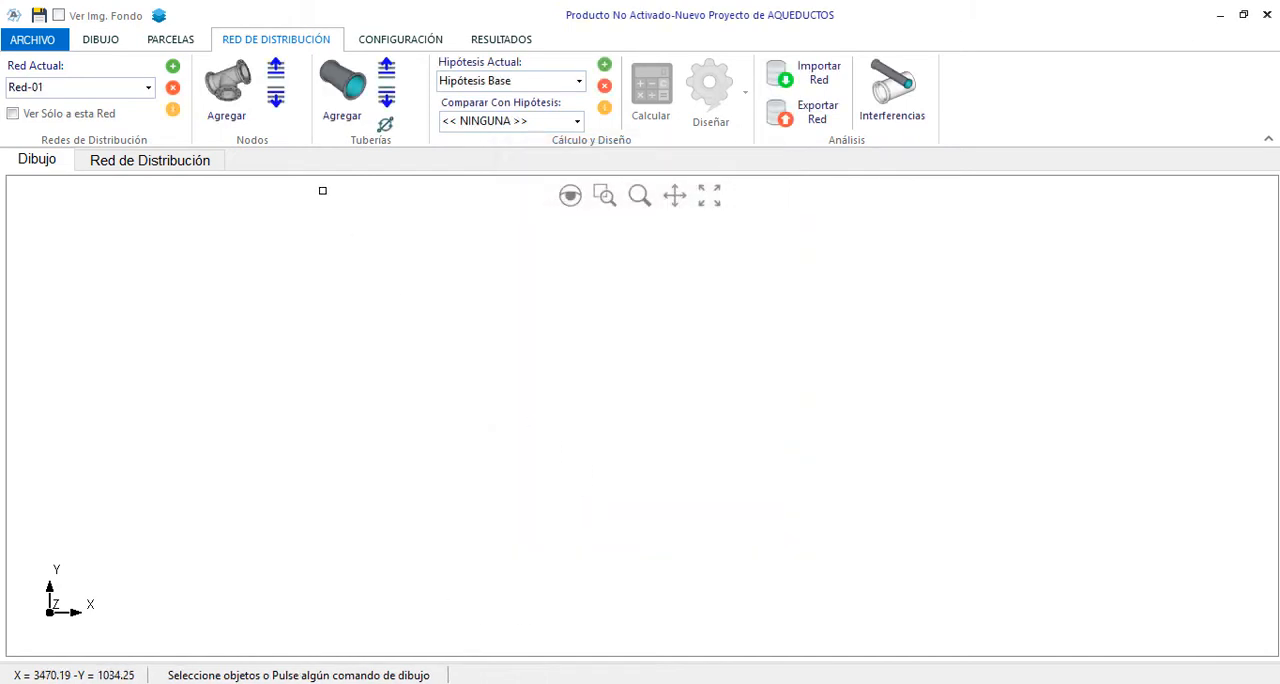
Start a DXF/DWG object import and load the drawing file imporACAD.dwg
{"action": "left_click", "coordinate": [110, 45]}
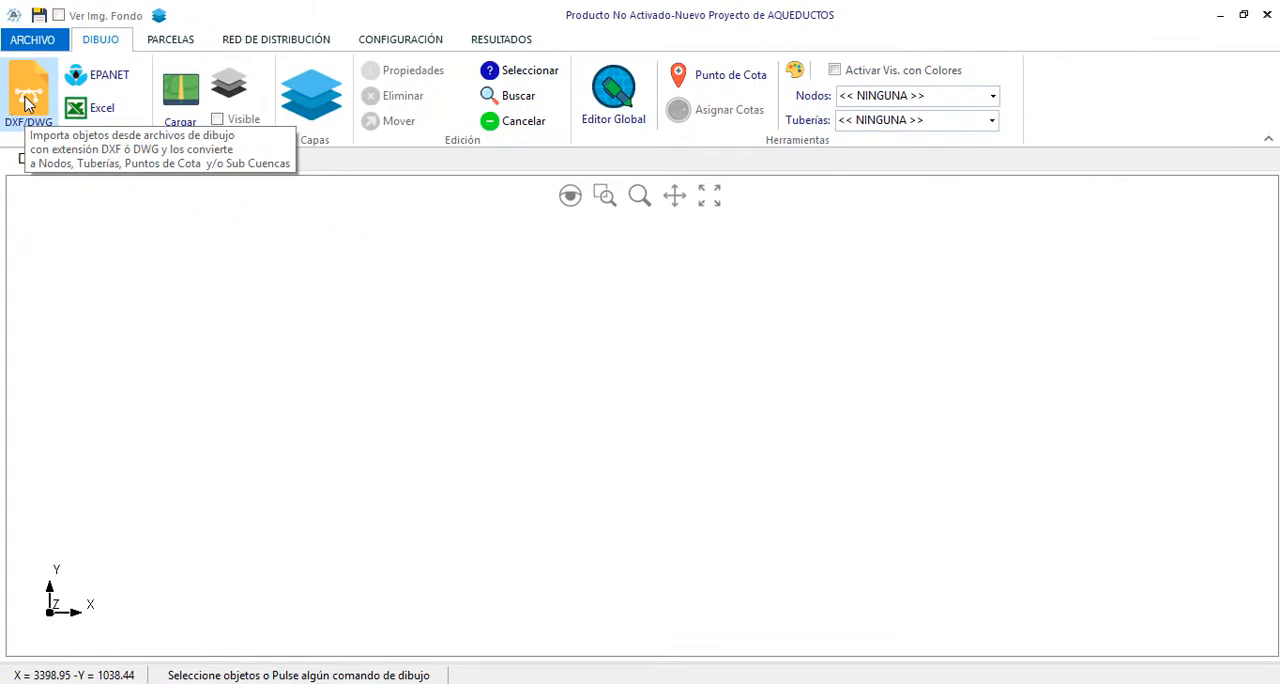
{"action": "left_click", "coordinate": [28, 103]}
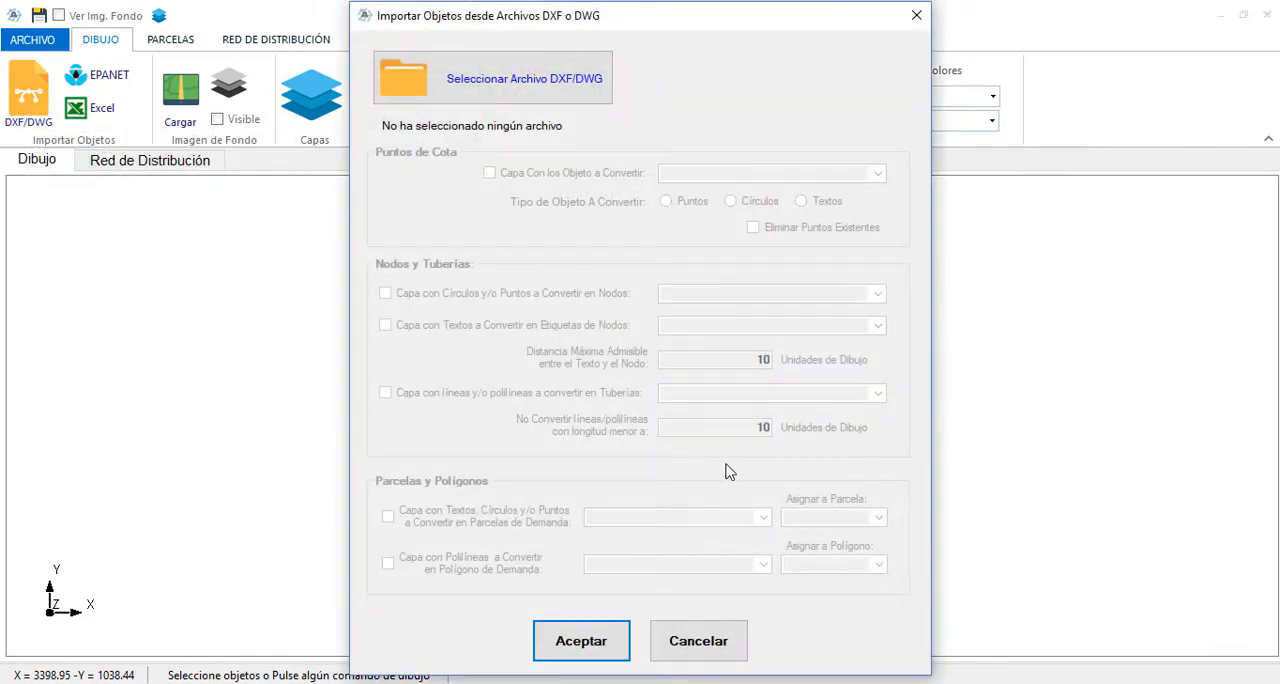
{"action": "left_click", "coordinate": [558, 90]}
{"action": "double_click", "coordinate": [573, 160]}
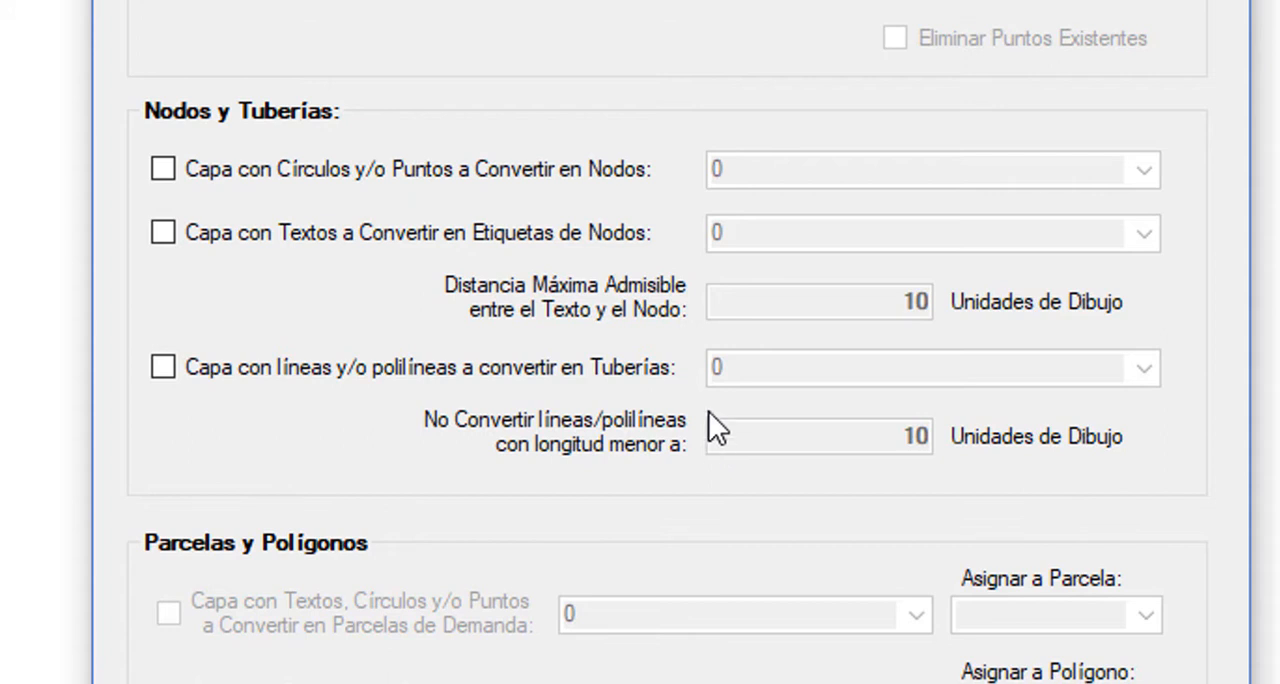
Convert circles and points from layer Nodos into nodes and texts from layer Texto_Nodos into node labels
{"action": "left_click", "coordinate": [609, 171]}
{"action": "left_click", "coordinate": [1145, 172]}
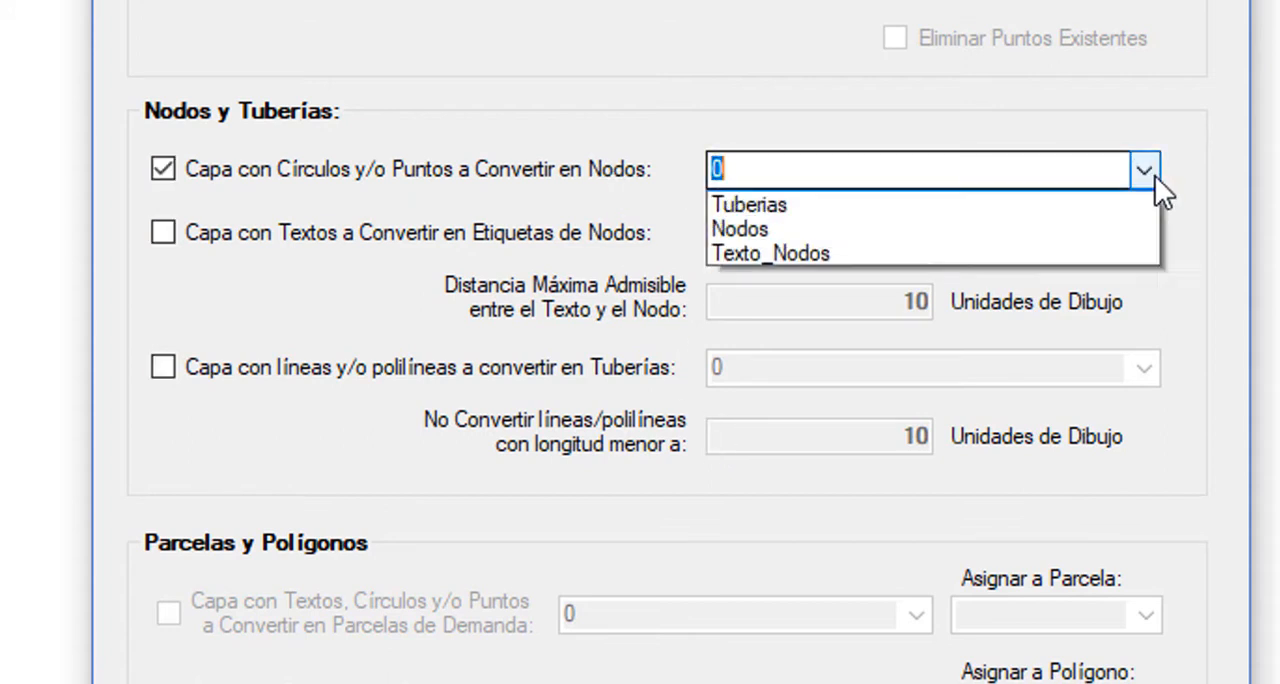
{"action": "left_click", "coordinate": [760, 252]}
{"action": "left_click", "coordinate": [559, 235]}
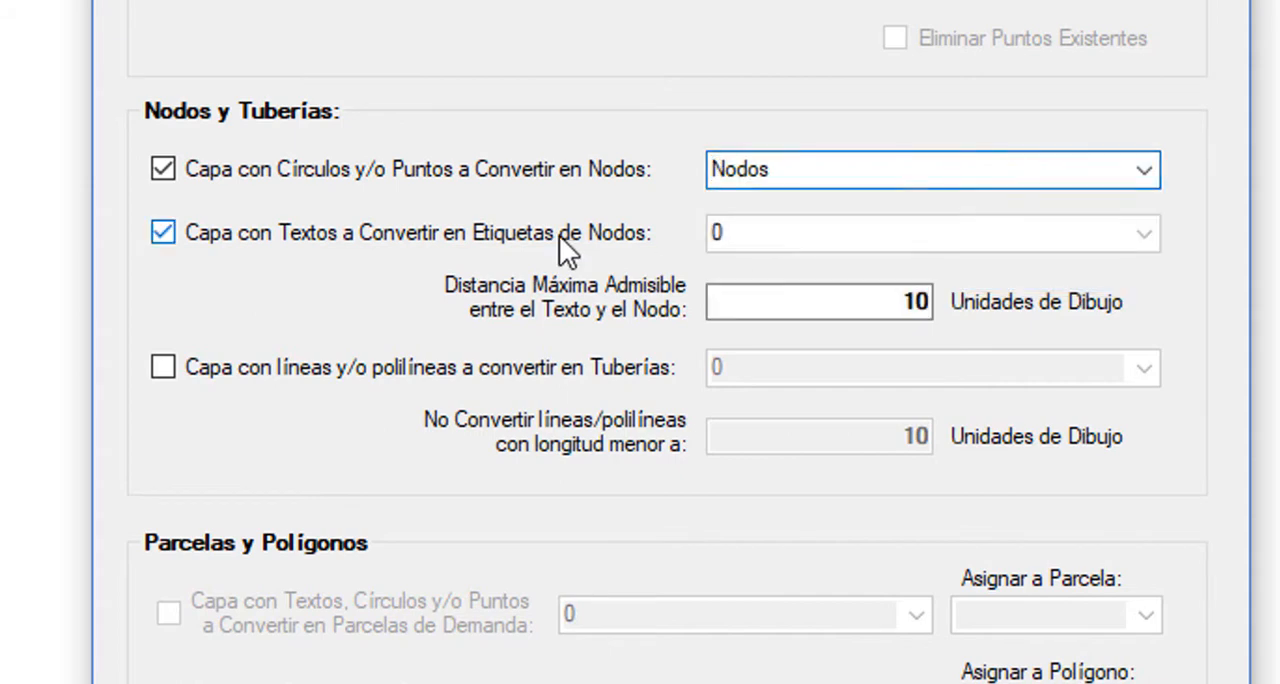
{"action": "left_click", "coordinate": [1143, 234]}
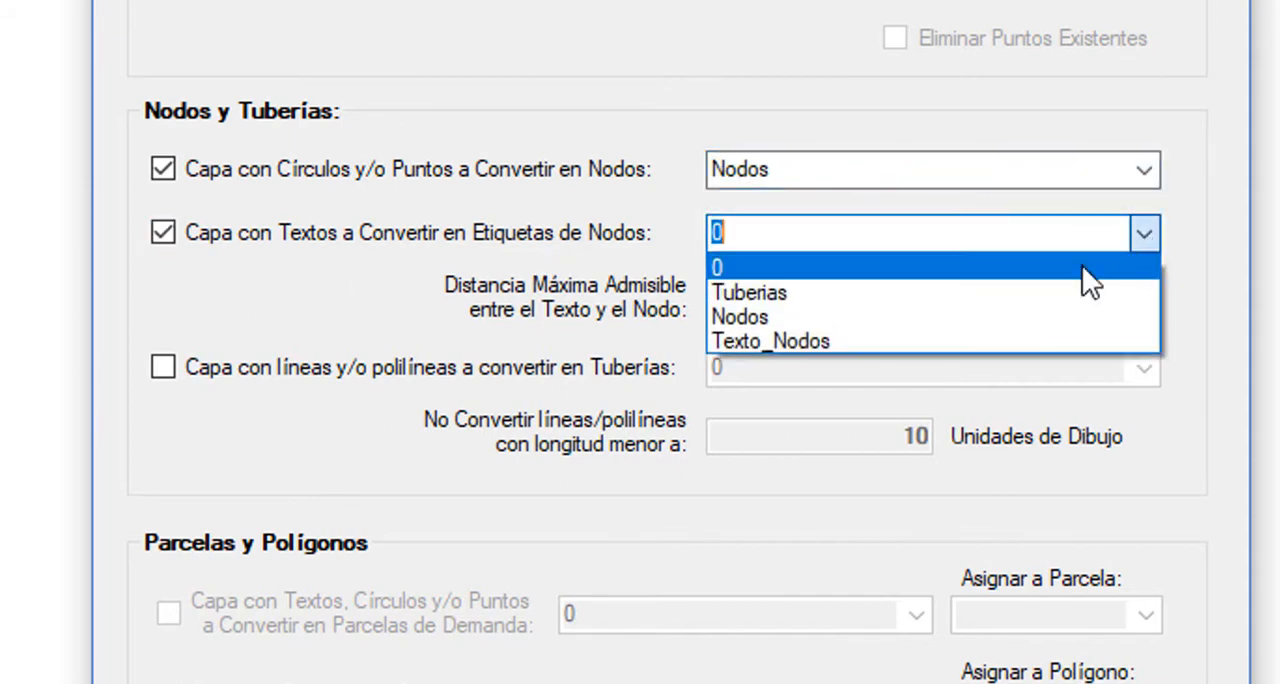
{"action": "left_click", "coordinate": [835, 338]}
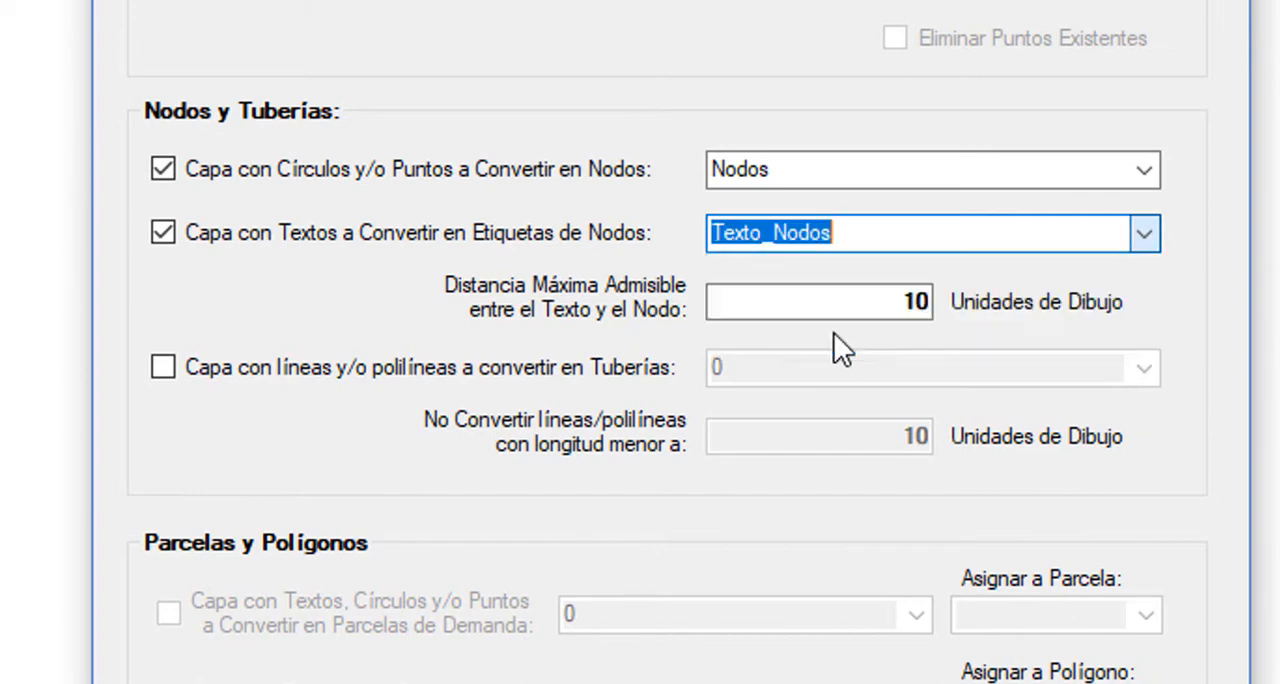
Convert lines and polylines from layer Tuberias into pipes and run the import
{"action": "left_click", "coordinate": [301, 371]}
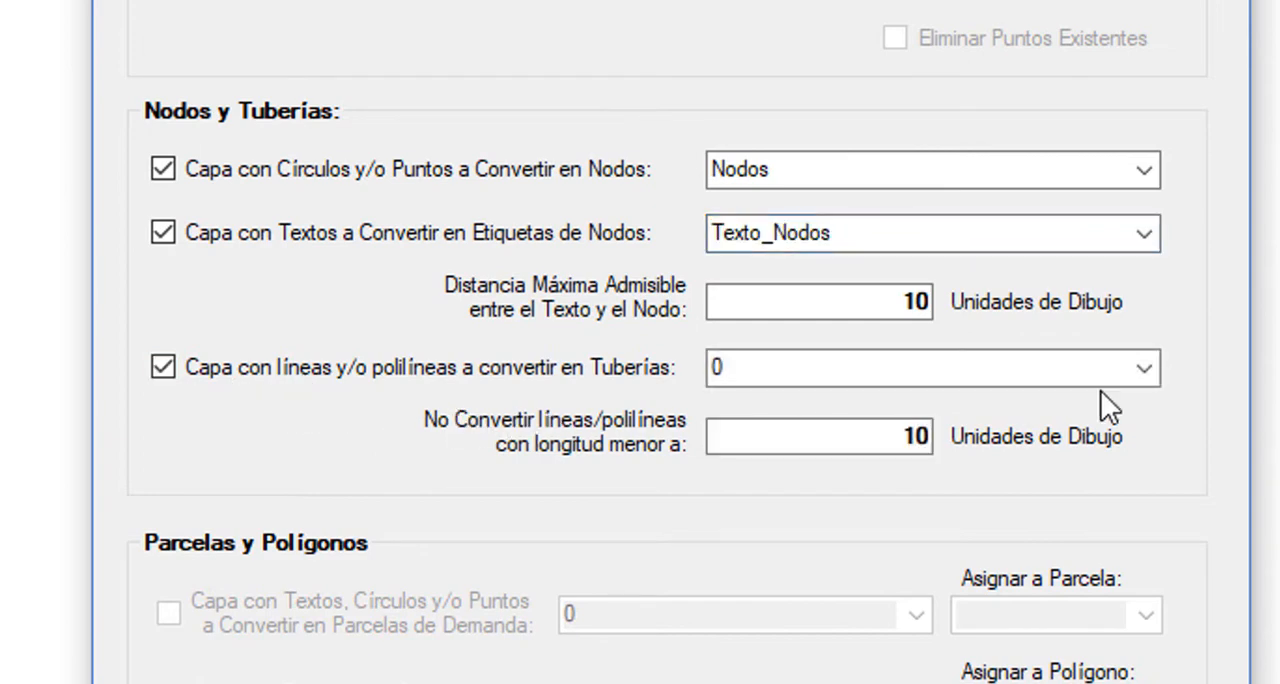
{"action": "left_click", "coordinate": [1147, 370]}
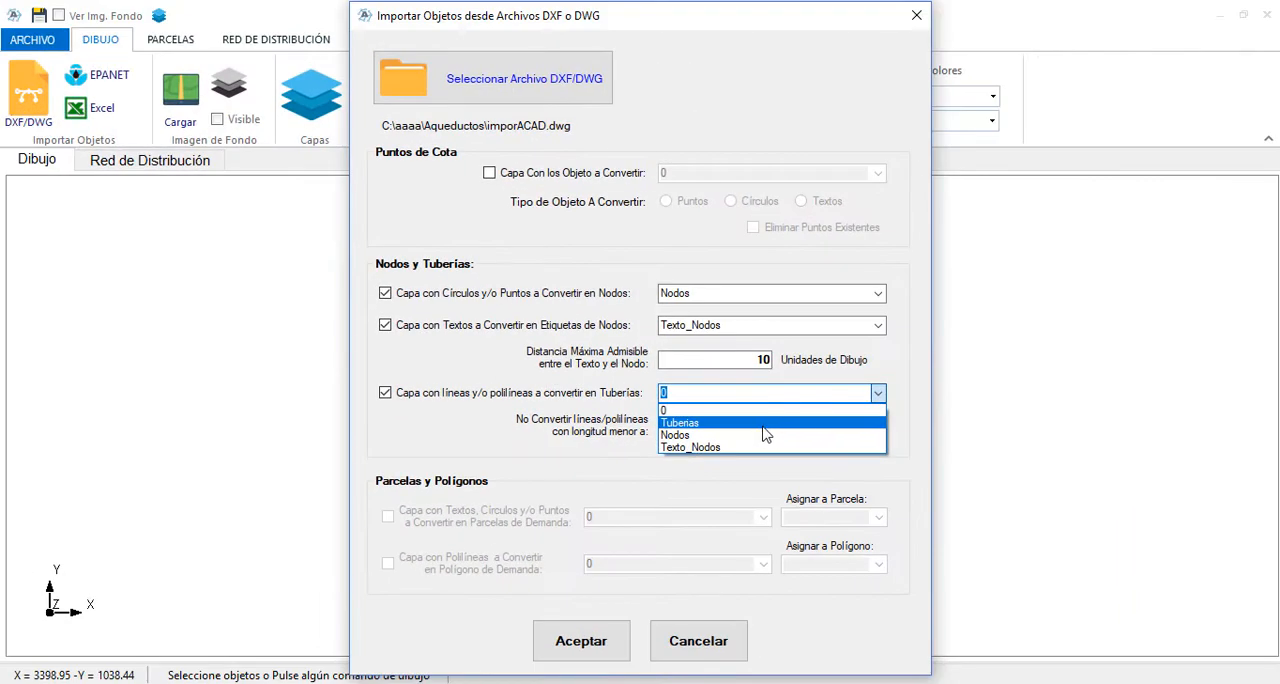
{"action": "left_click", "coordinate": [762, 427]}
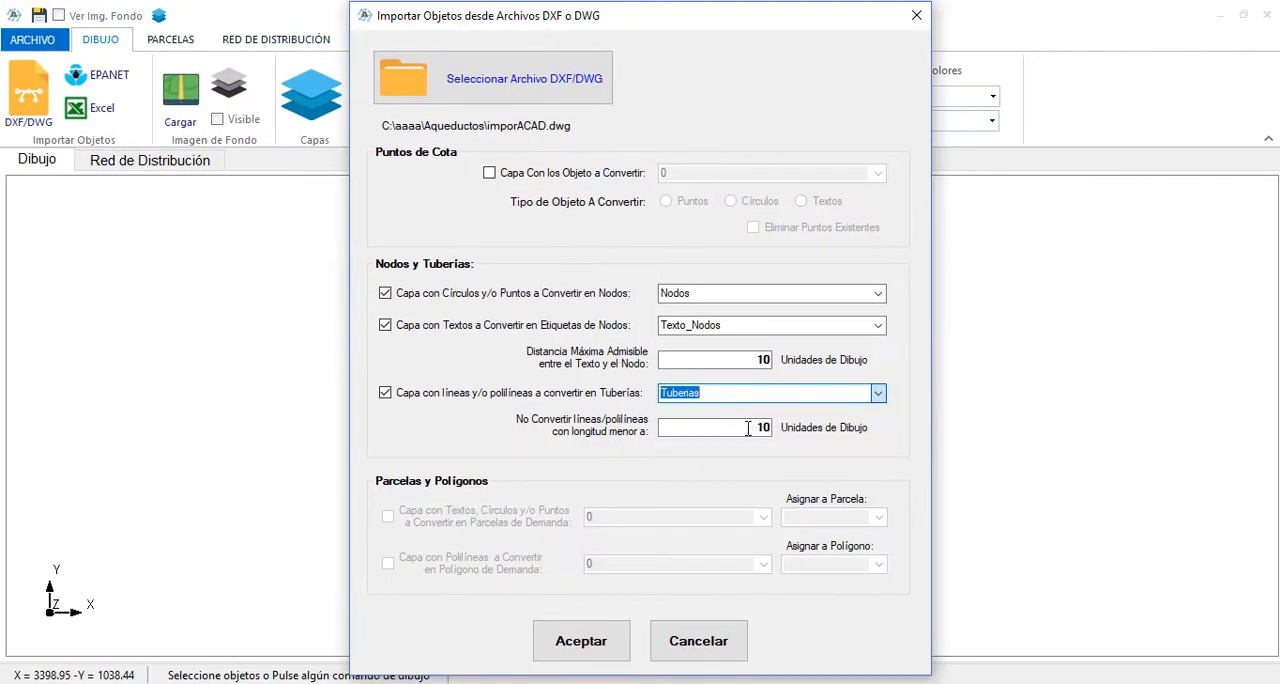
{"action": "left_click", "coordinate": [600, 655]}
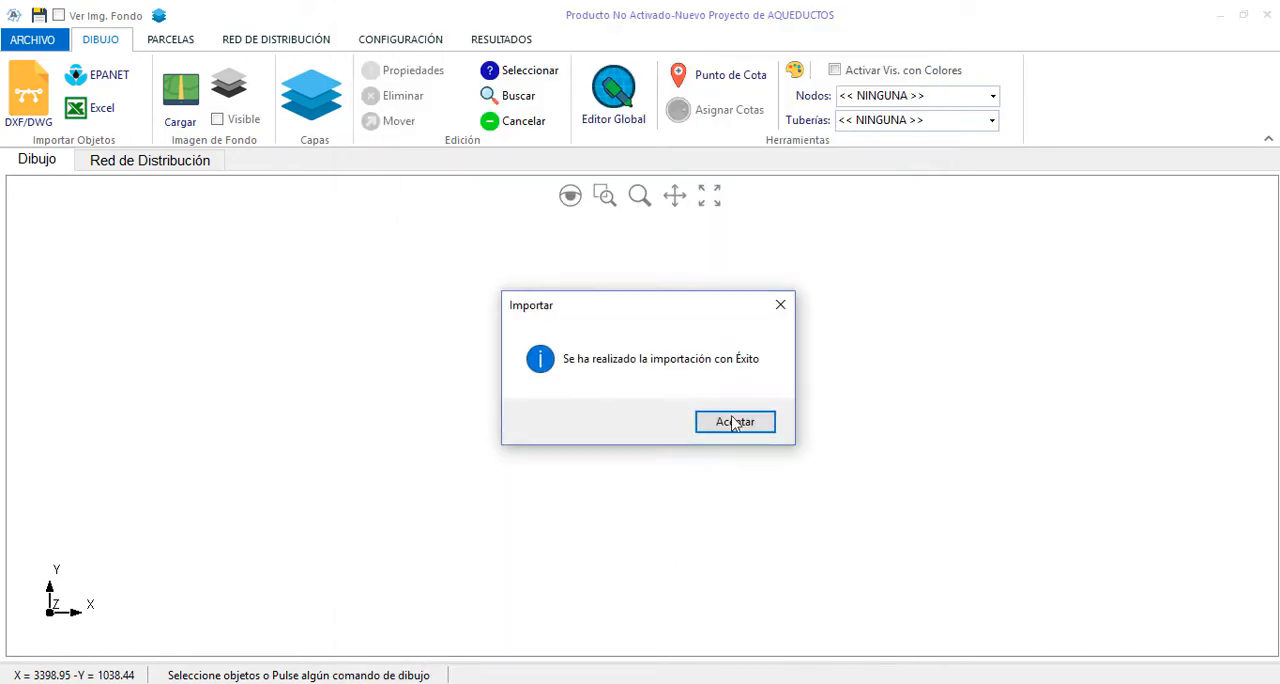
{"action": "left_click", "coordinate": [736, 421]}
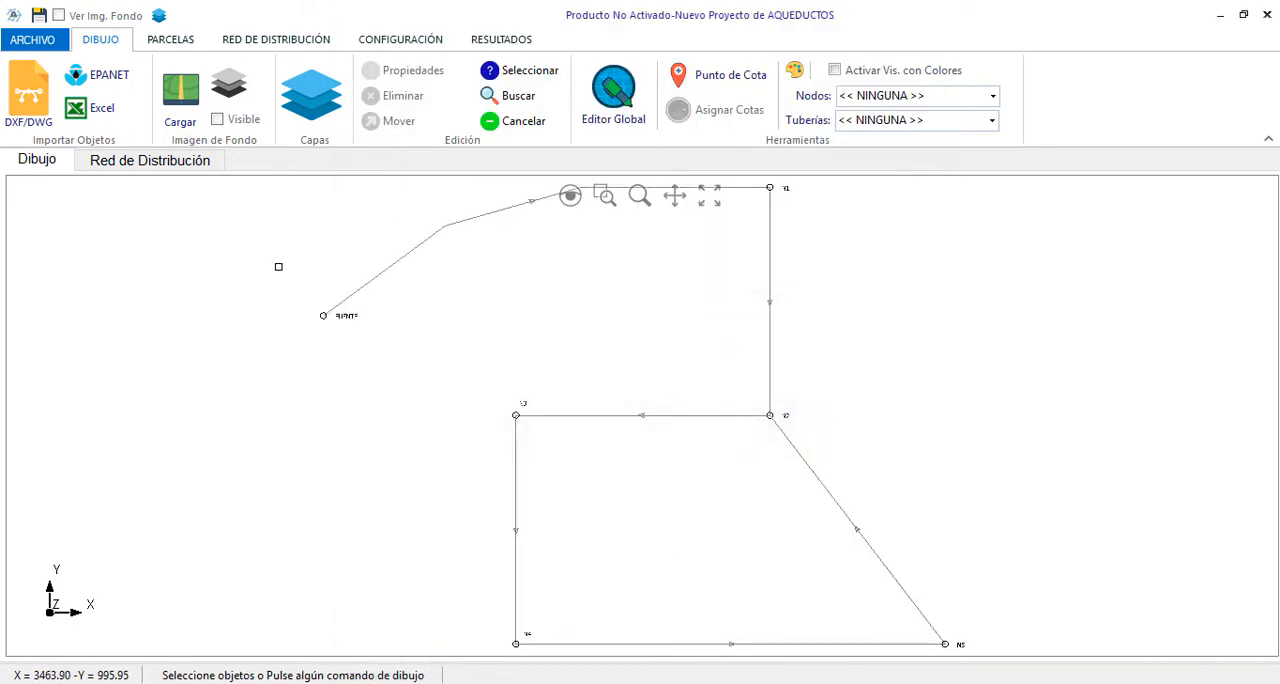
Examine the imported network's nodes, labels and pipes from FUENTE through N4
{"action": "scroll", "coordinate": [277, 266], "scroll_direction": "up", "scroll_amount": 3}
{"action": "left_click", "coordinate": [674, 195]}
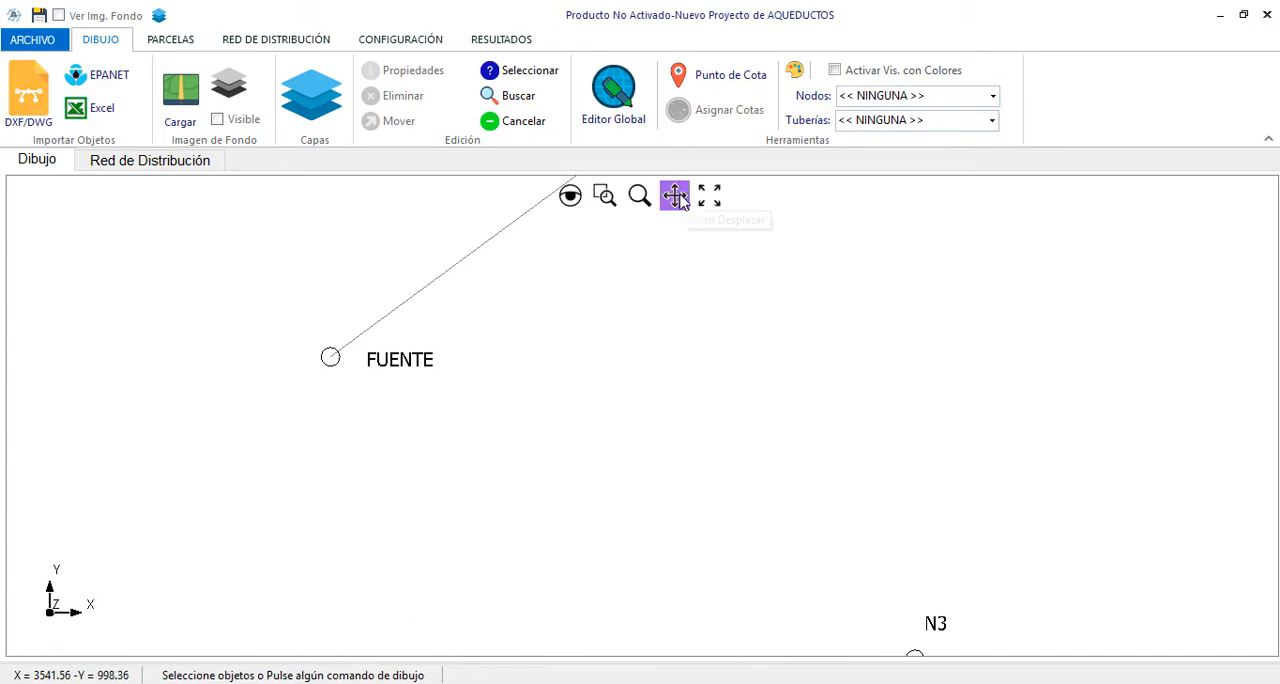
{"action": "mouse_move", "coordinate": [513, 394]}
{"action": "left_mouse_down"}
{"action": "mouse_move", "coordinate": [423, 494]}
{"action": "mouse_move", "coordinate": [359, 467]}
{"action": "mouse_move", "coordinate": [179, 520]}
{"action": "left_mouse_up"}
{"action": "left_click_drag", "start_coordinate": [831, 407], "coordinate": [502, 256]}
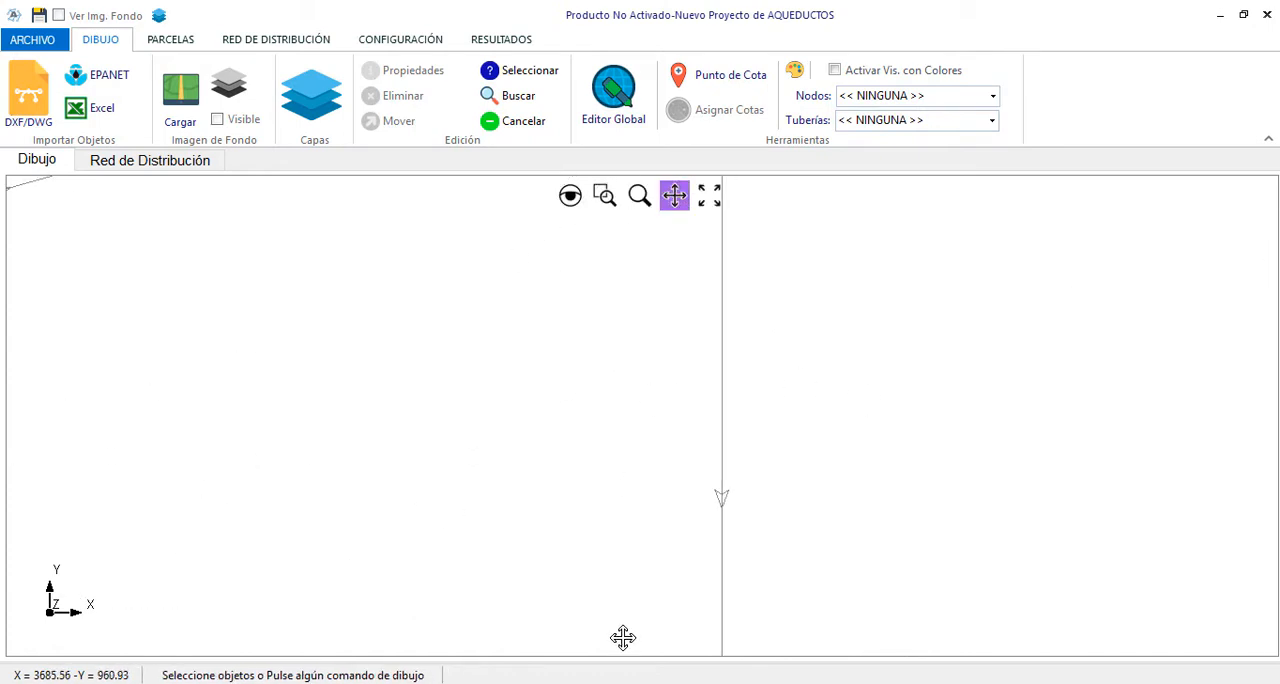
{"action": "left_click_drag", "start_coordinate": [623, 637], "coordinate": [574, 409]}
{"action": "left_click_drag", "start_coordinate": [527, 509], "coordinate": [583, 345]}
{"action": "left_click_drag", "start_coordinate": [512, 373], "coordinate": [885, 353]}
{"action": "left_click_drag", "start_coordinate": [767, 547], "coordinate": [790, 264]}
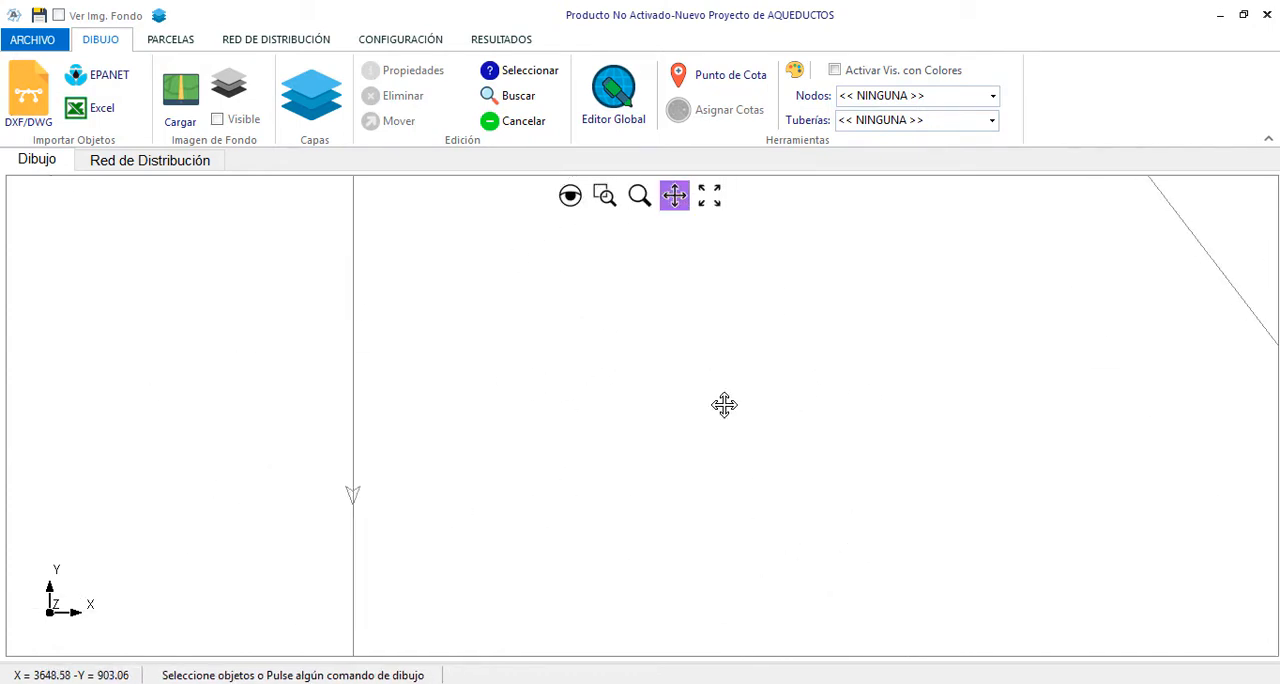
{"action": "left_click_drag", "start_coordinate": [695, 391], "coordinate": [680, 186]}
{"action": "left_click_drag", "start_coordinate": [589, 305], "coordinate": [509, 182]}
{"action": "left_click_drag", "start_coordinate": [426, 352], "coordinate": [226, 406]}
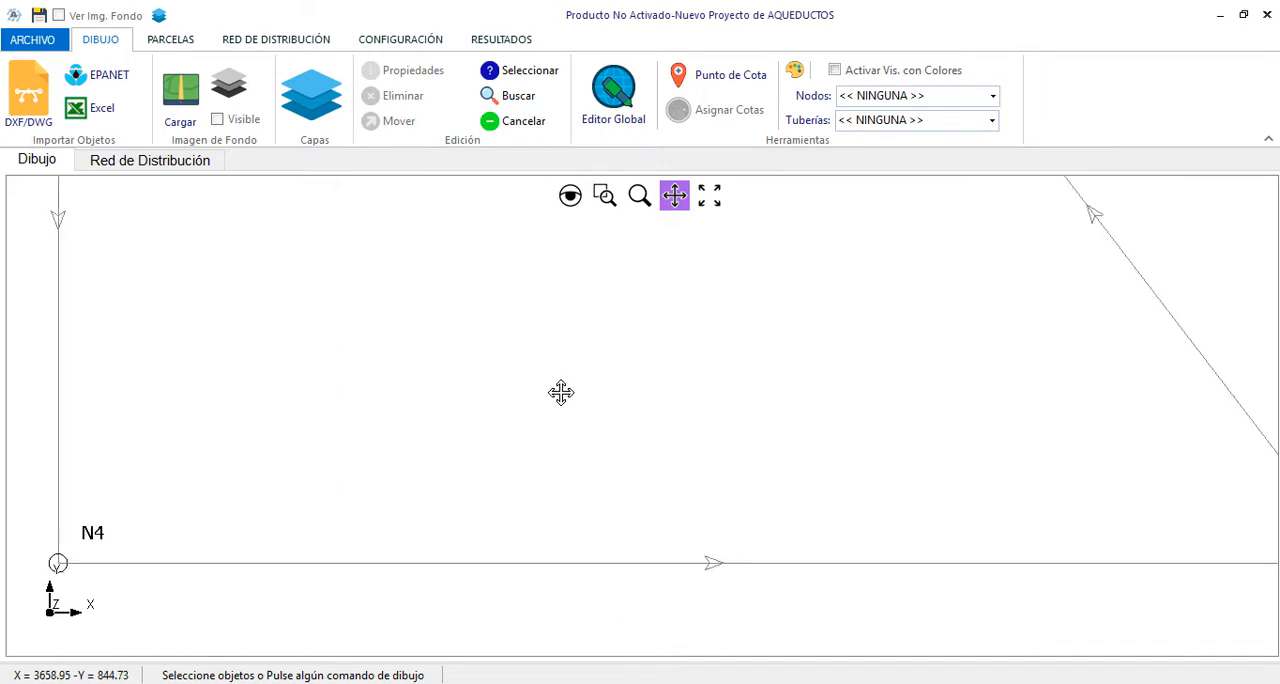
{"action": "left_click_drag", "start_coordinate": [519, 226], "coordinate": [779, 682]}
{"action": "left_click_drag", "start_coordinate": [484, 186], "coordinate": [616, 367]}
{"action": "left_click_drag", "start_coordinate": [599, 199], "coordinate": [711, 457]}
{"action": "scroll", "coordinate": [800, 430], "scroll_direction": "down", "scroll_amount": 3}
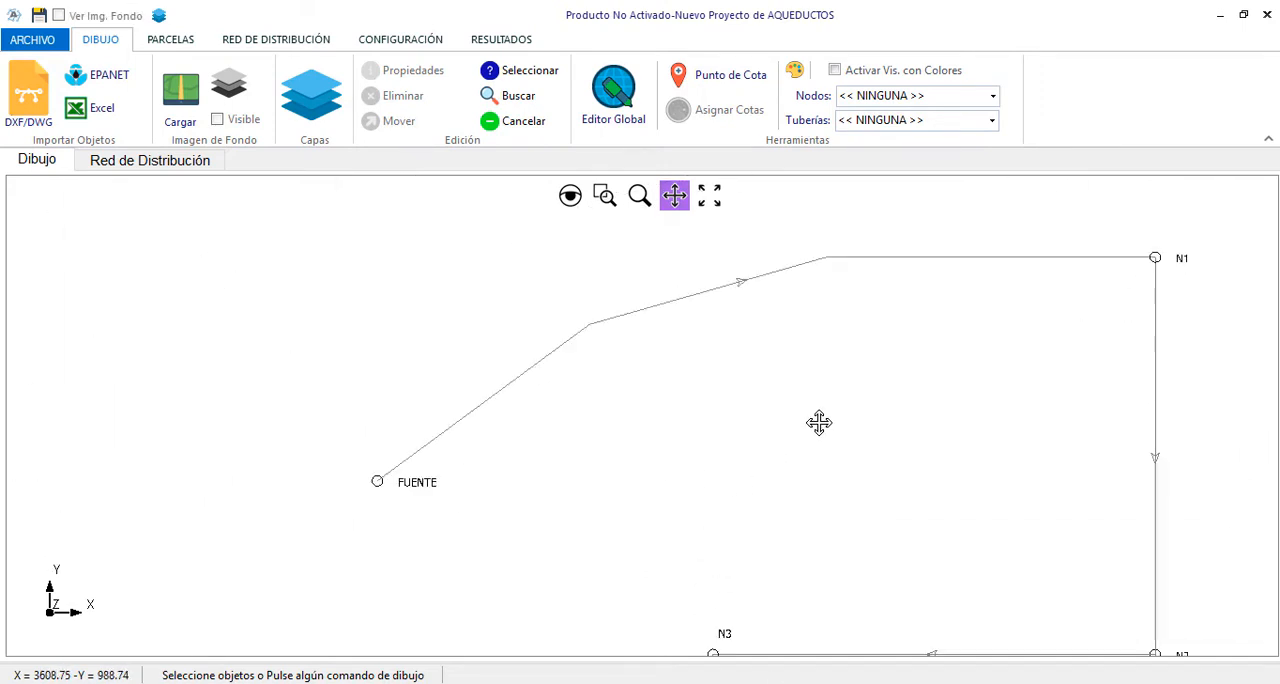
{"action": "left_click_drag", "start_coordinate": [764, 381], "coordinate": [751, 406]}
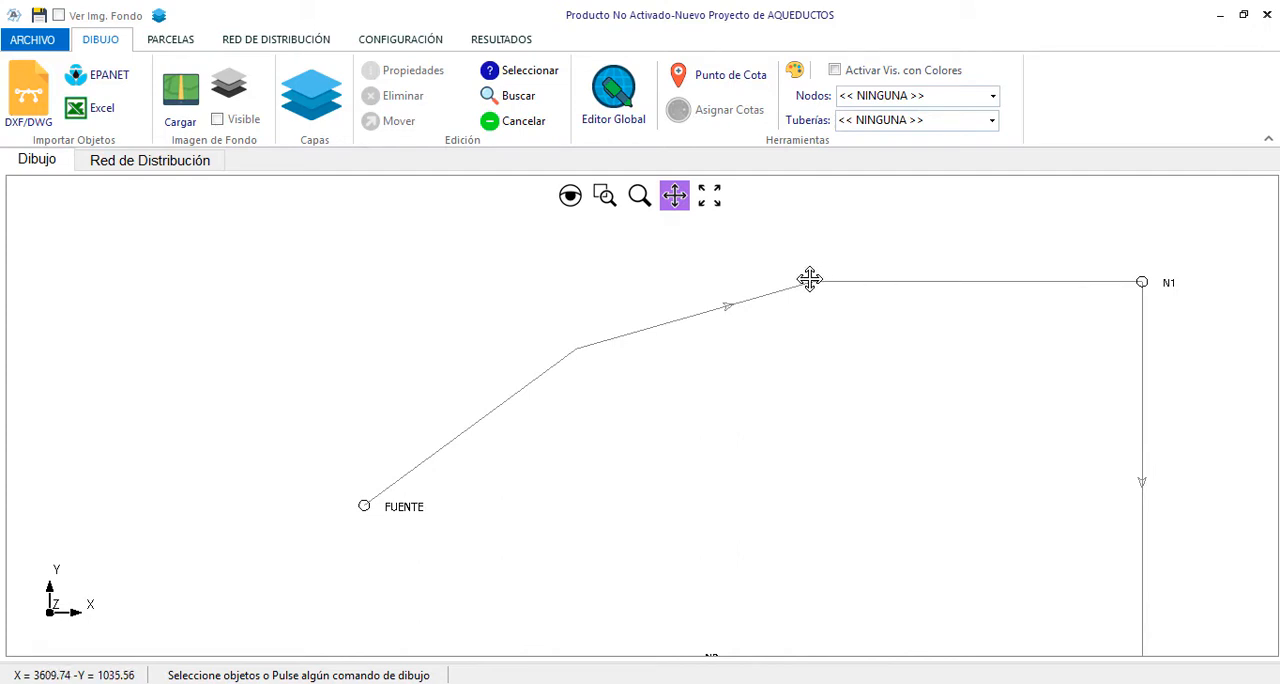
Review the properties of the pipe between FUENTE and N1, leaving them without changes
{"action": "key", "text": "Escape"}
{"action": "left_click", "coordinate": [777, 294]}
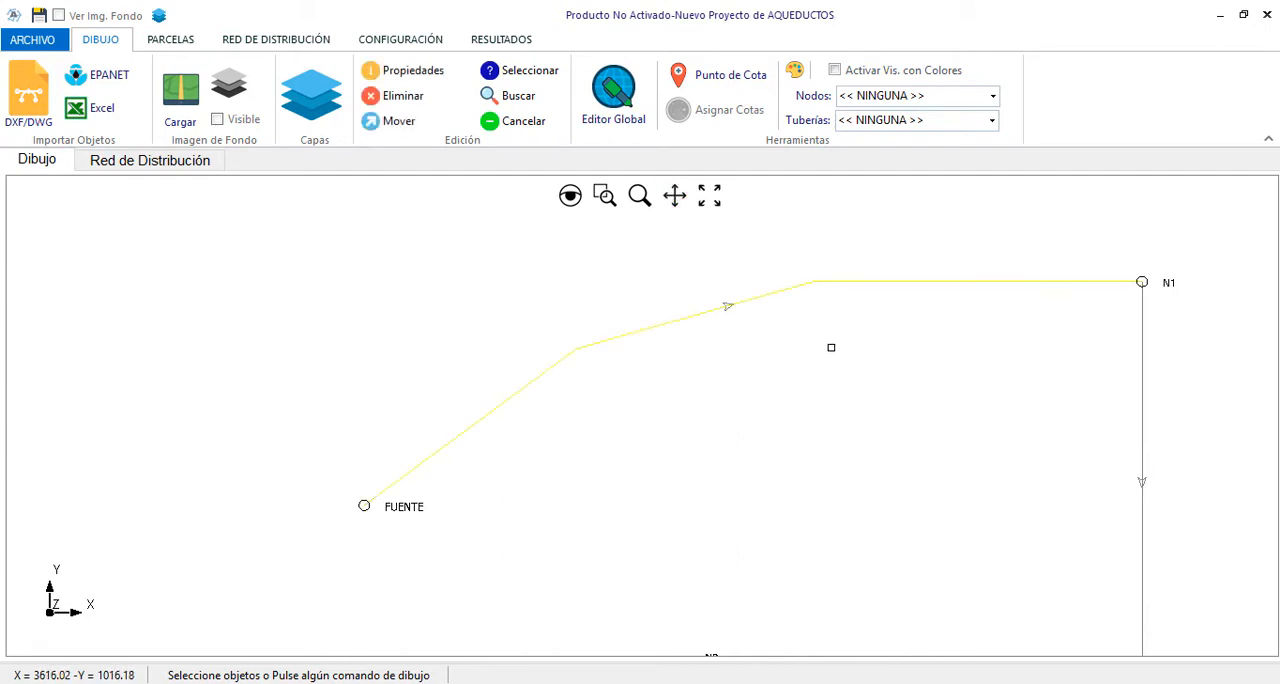
{"action": "right_click", "coordinate": [830, 346]}
{"action": "left_click", "coordinate": [892, 360]}
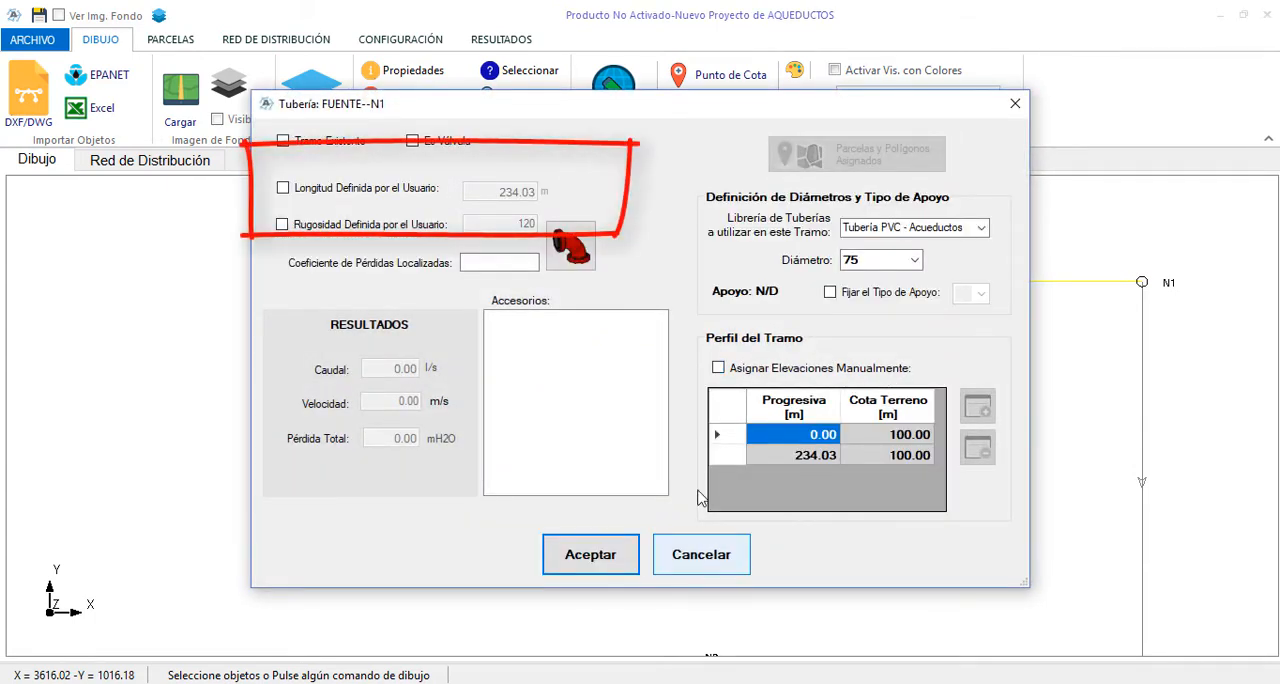
{"action": "left_click", "coordinate": [719, 554]}
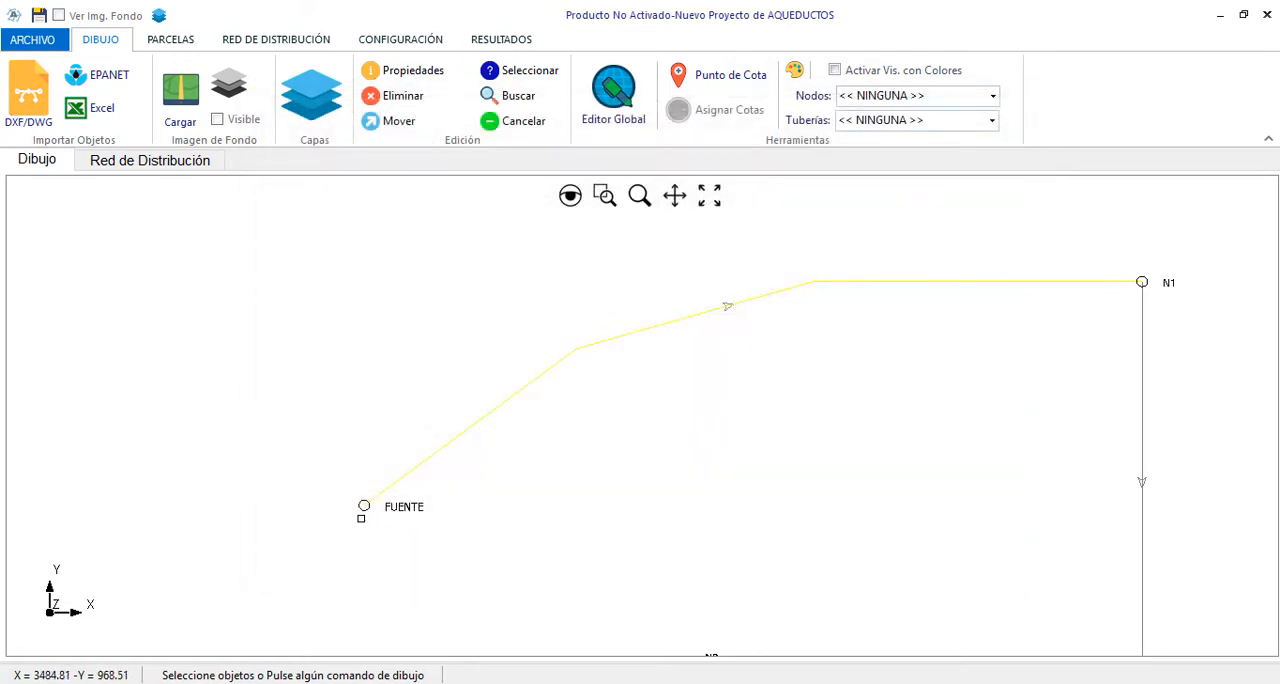
Review the properties of node FUENTE without changing them, and clear the selection
{"action": "key", "text": "Escape"}
{"action": "left_click", "coordinate": [364, 509]}
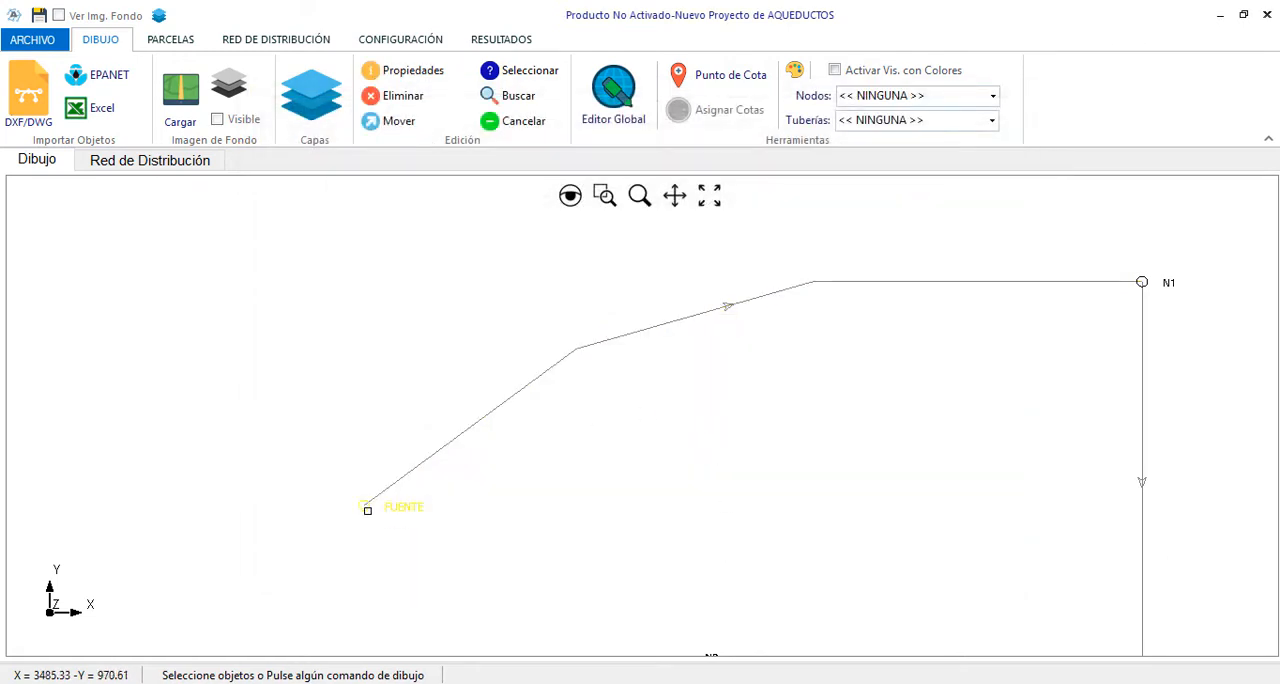
{"action": "right_click", "coordinate": [488, 511]}
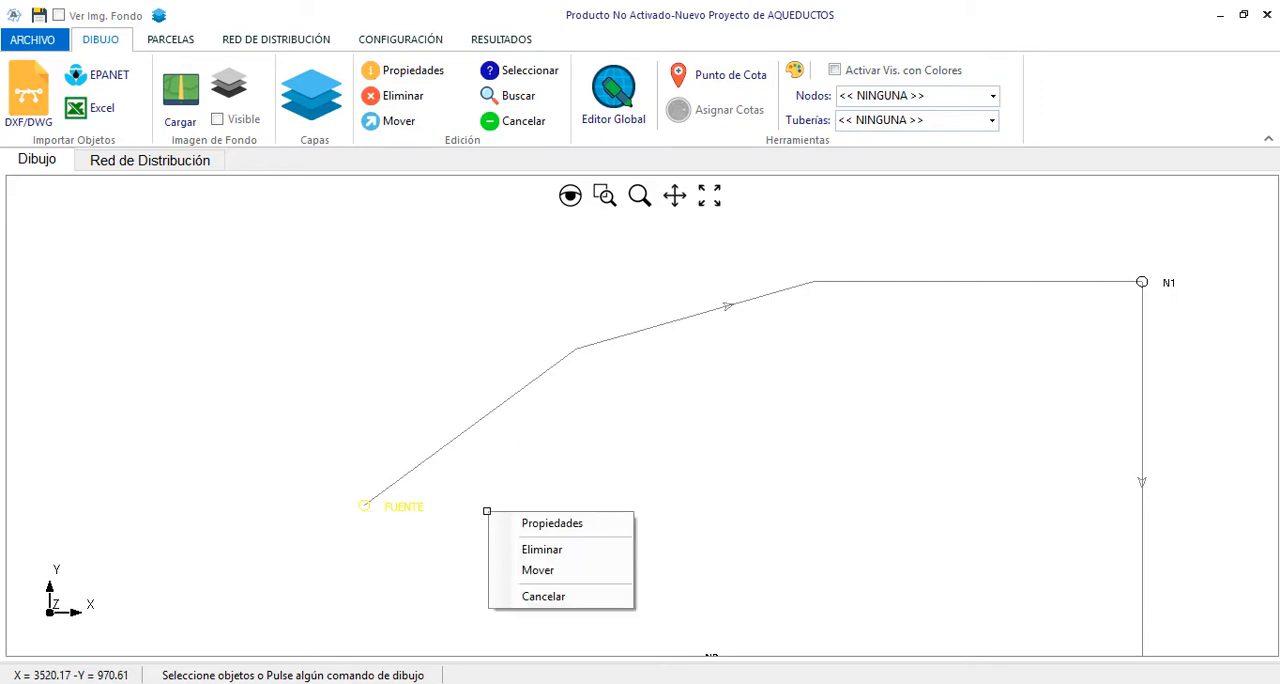
{"action": "left_click", "coordinate": [548, 522]}
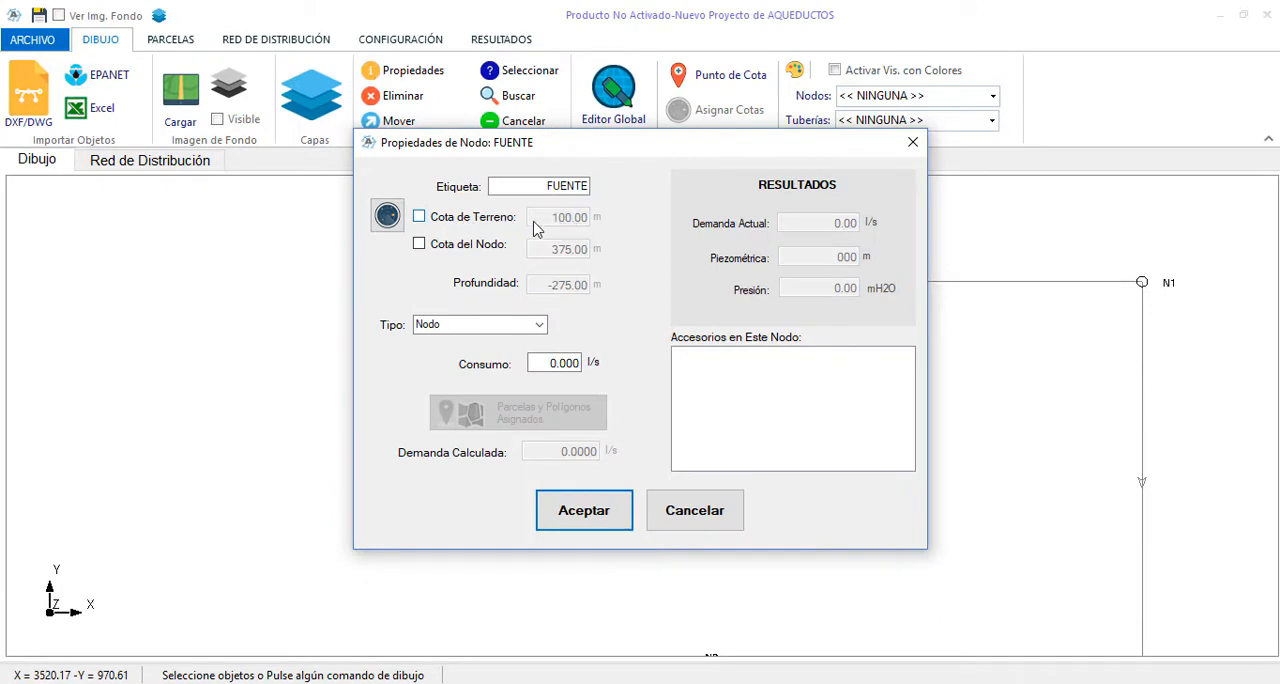
{"action": "left_click", "coordinate": [700, 511]}
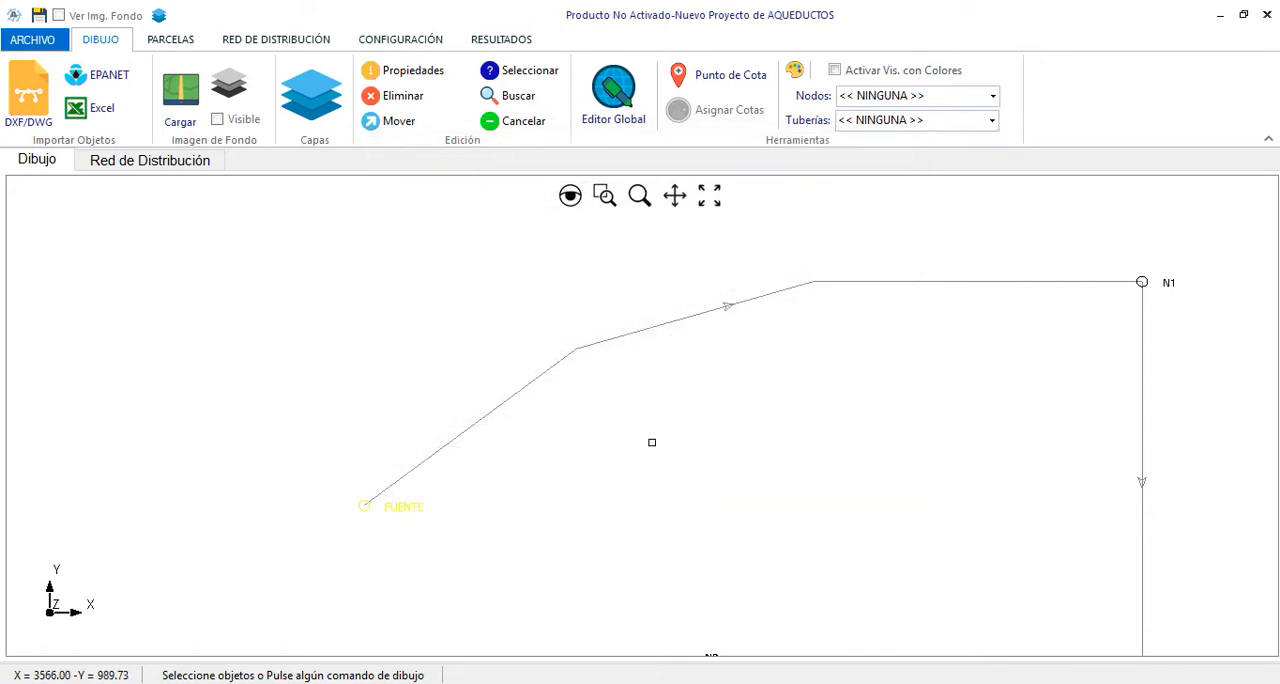
{"action": "right_click", "coordinate": [724, 538]}
{"action": "left_click", "coordinate": [724, 528]}
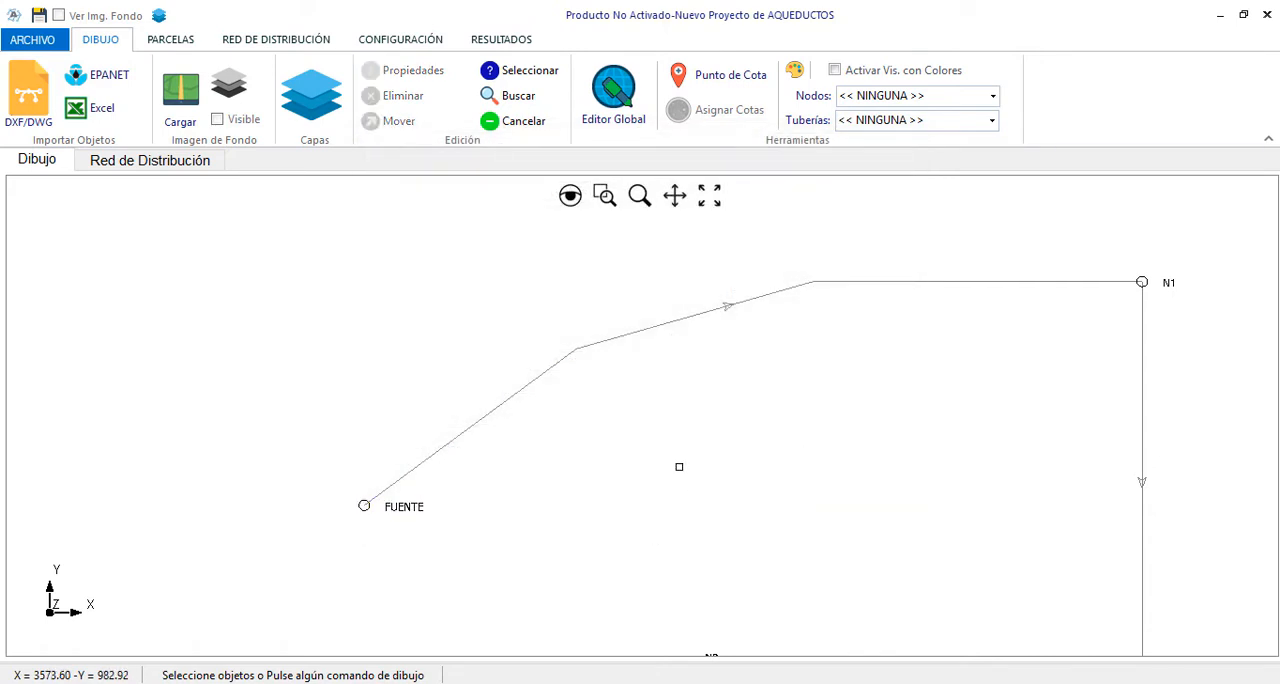
Delete the distribution network Red-01 together with its imported nodes and pipes
{"action": "left_click", "coordinate": [712, 197]}
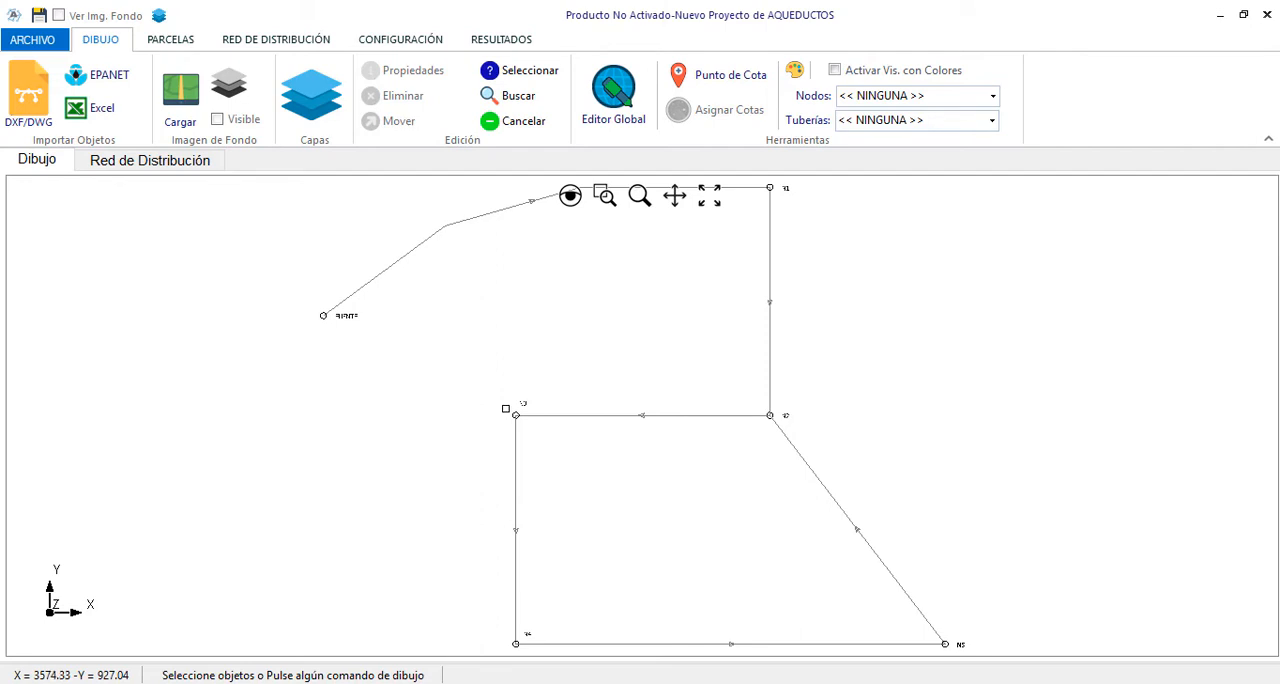
{"action": "scroll", "coordinate": [505, 409], "scroll_direction": "up", "scroll_amount": 2}
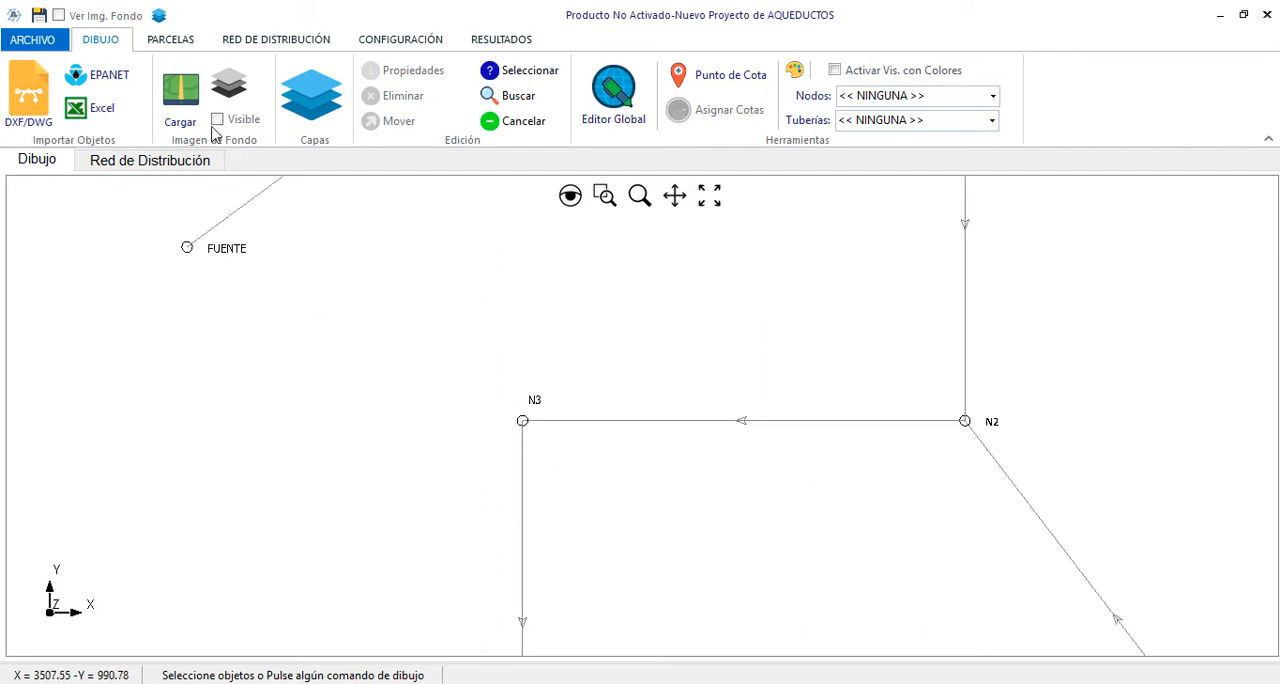
{"action": "left_click", "coordinate": [288, 39]}
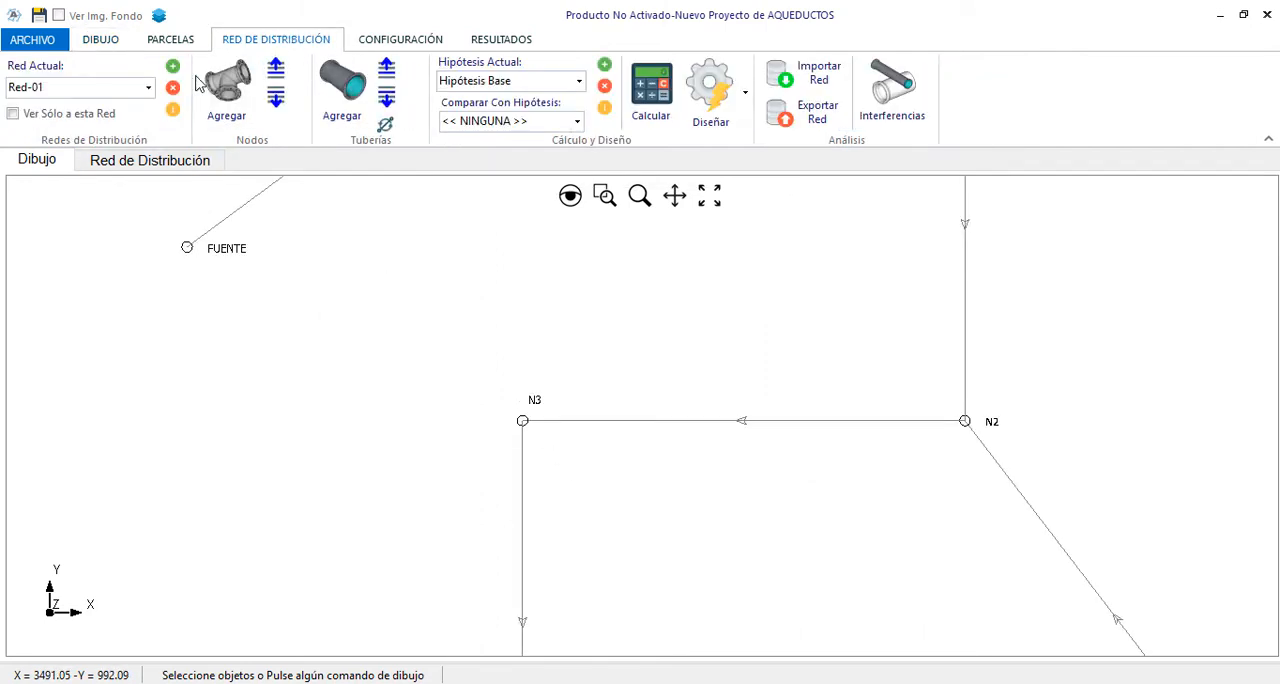
{"action": "left_click", "coordinate": [173, 87]}
{"action": "left_click", "coordinate": [676, 432]}
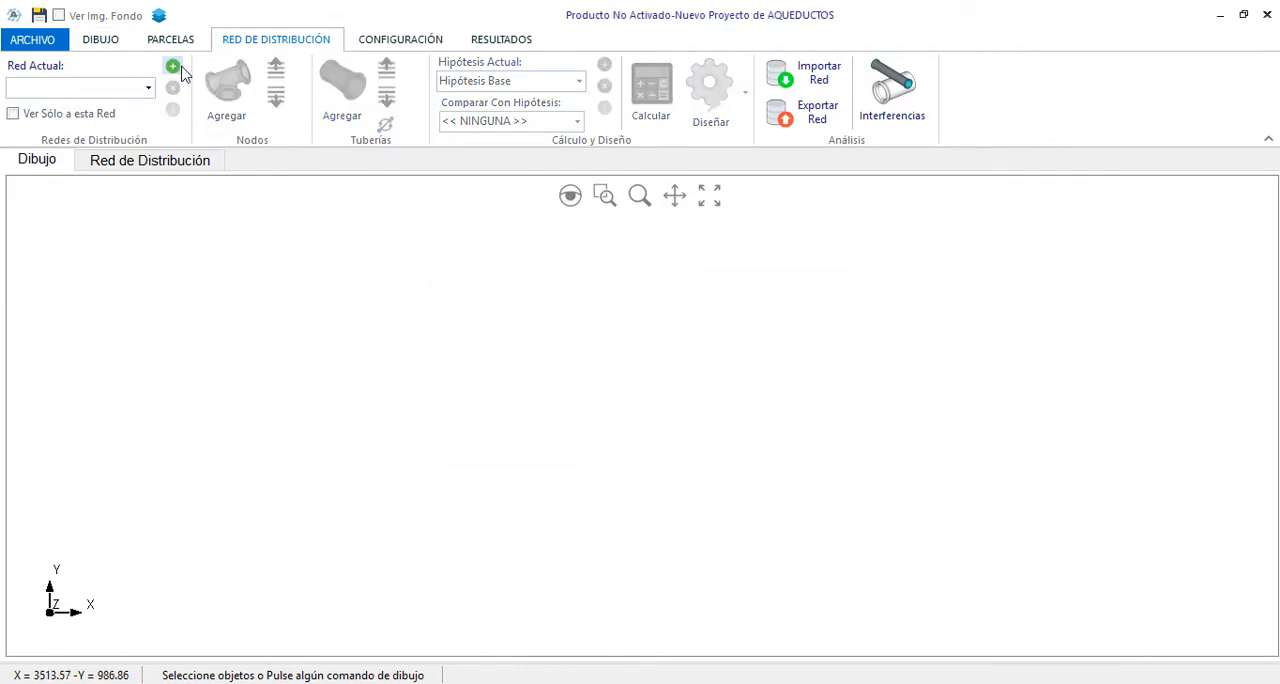
Create an empty distribution network named Red-01 with the default node prefix and label counter
{"action": "left_click", "coordinate": [173, 66]}
{"action": "left_click_drag", "start_coordinate": [651, 218], "coordinate": [525, 219]}
{"action": "type", "text": "Red"}
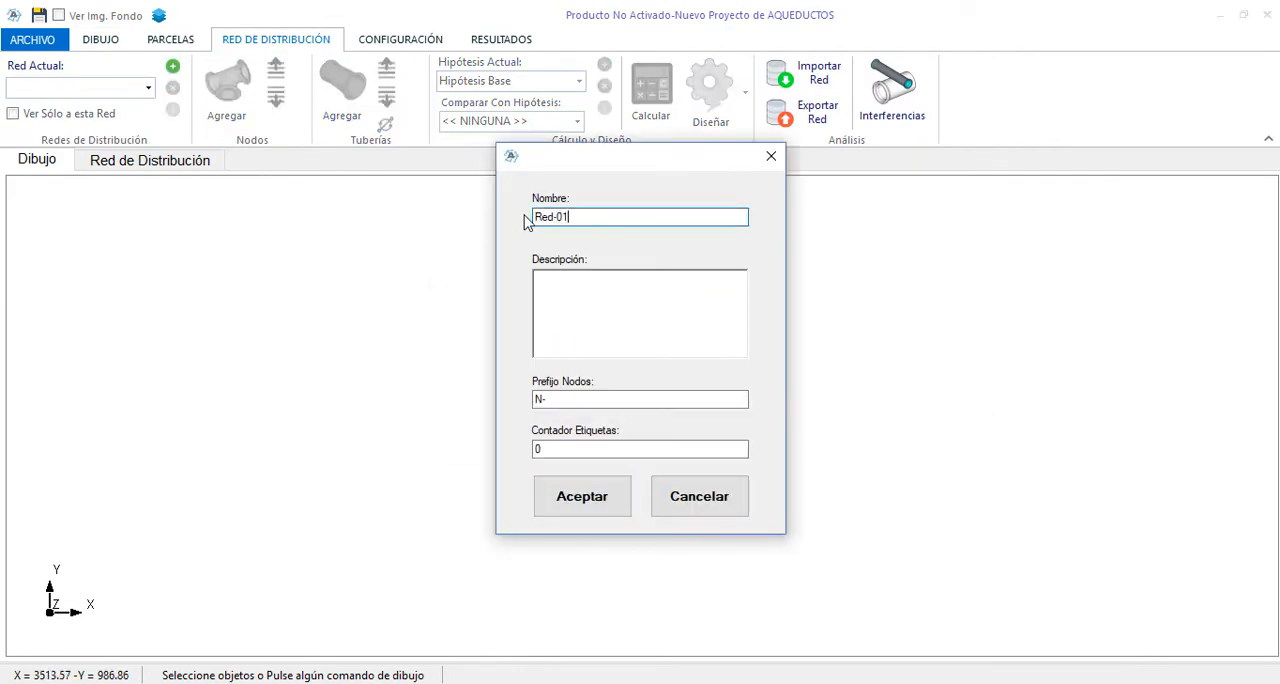
{"action": "type", "text": "-01"}
{"action": "left_click", "coordinate": [612, 512]}
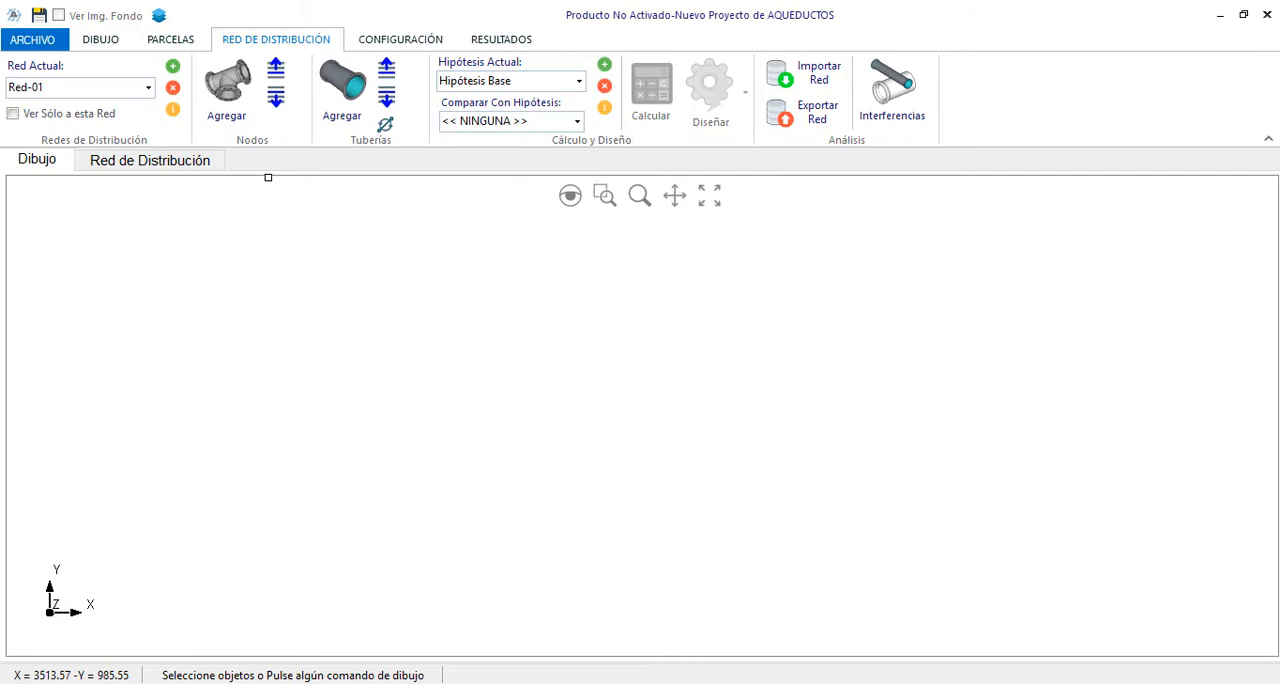
Import the lines and polylines on layer Tuberias of imporACAD.dwg as pipes, keeping the 10-unit minimum length
{"action": "left_click", "coordinate": [100, 40]}
{"action": "left_click", "coordinate": [28, 92]}
{"action": "left_click", "coordinate": [571, 94]}
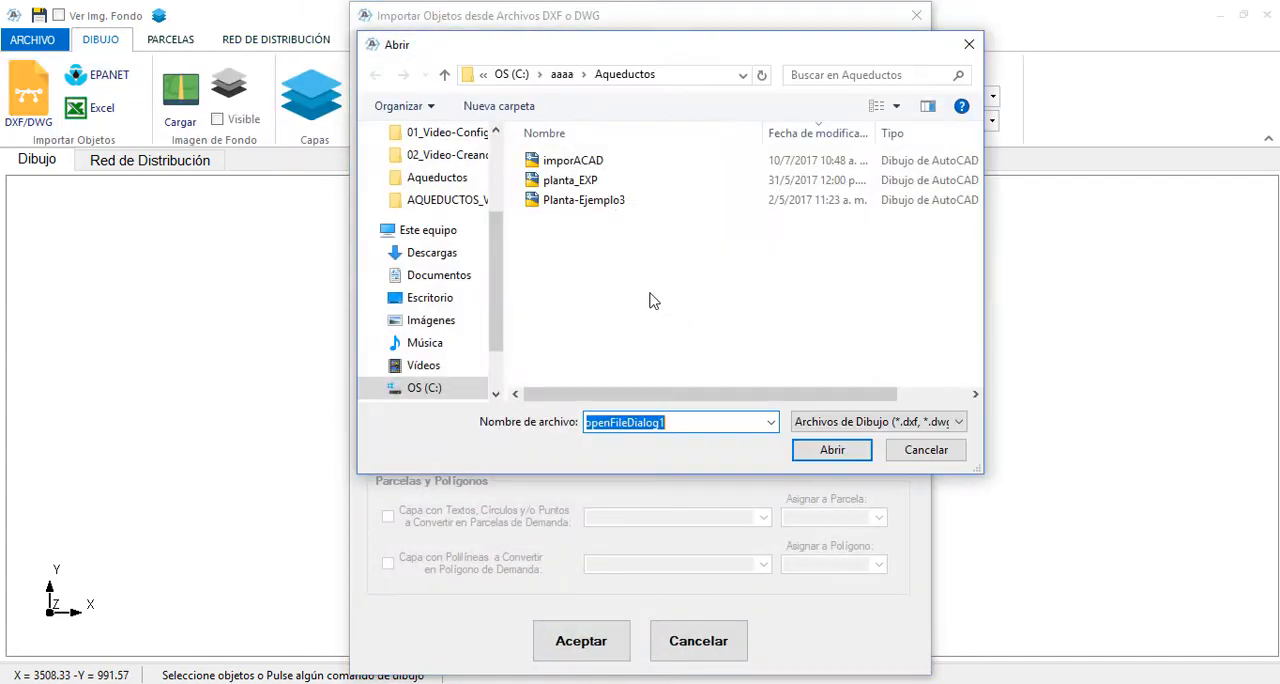
{"action": "double_click", "coordinate": [587, 172]}
{"action": "left_click", "coordinate": [385, 392]}
{"action": "left_click", "coordinate": [877, 393]}
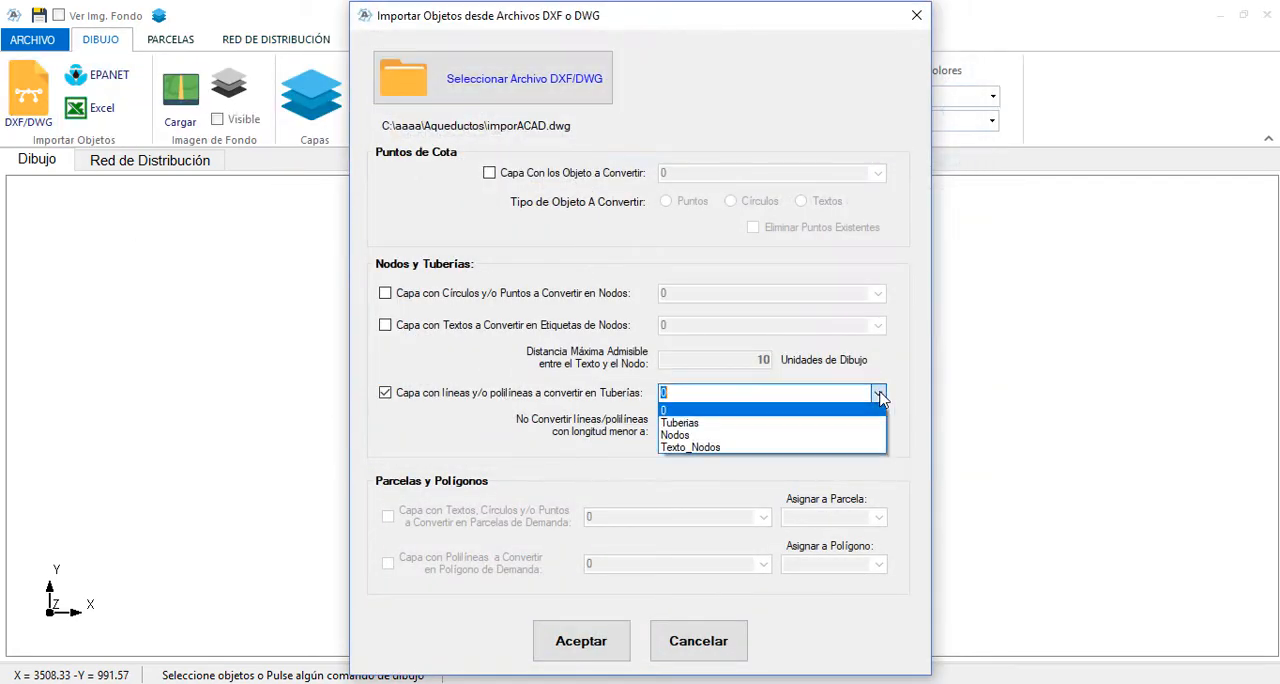
{"action": "left_click", "coordinate": [727, 430]}
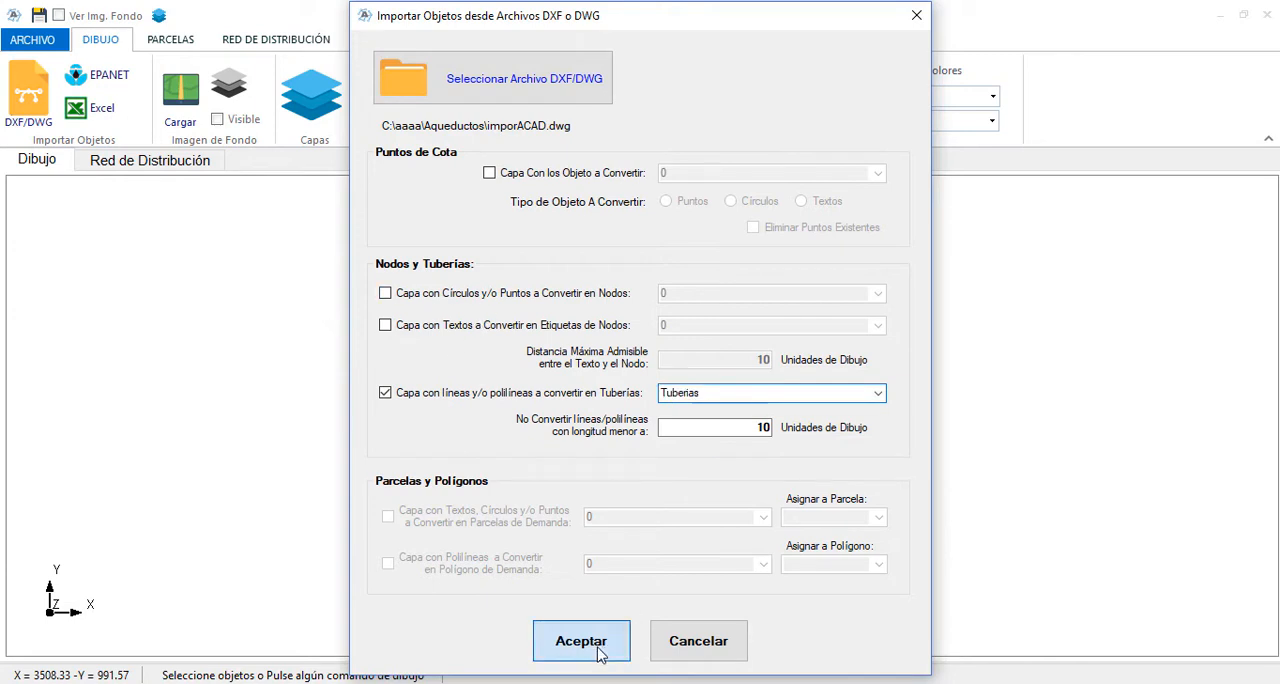
{"action": "left_click", "coordinate": [585, 643]}
{"action": "left_click", "coordinate": [734, 421]}
Review the properties of node N-1 without changing them, and clear the selection
{"action": "scroll", "coordinate": [346, 303], "scroll_direction": "up", "scroll_amount": 5}
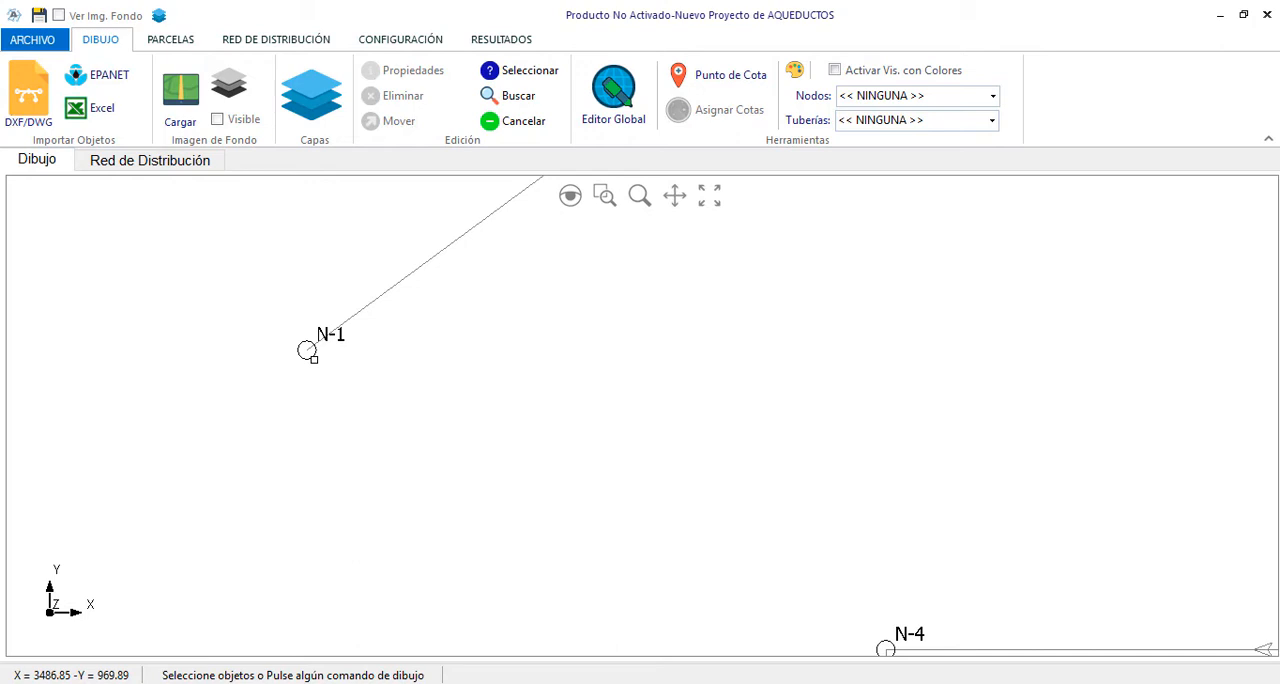
{"action": "left_click", "coordinate": [311, 353]}
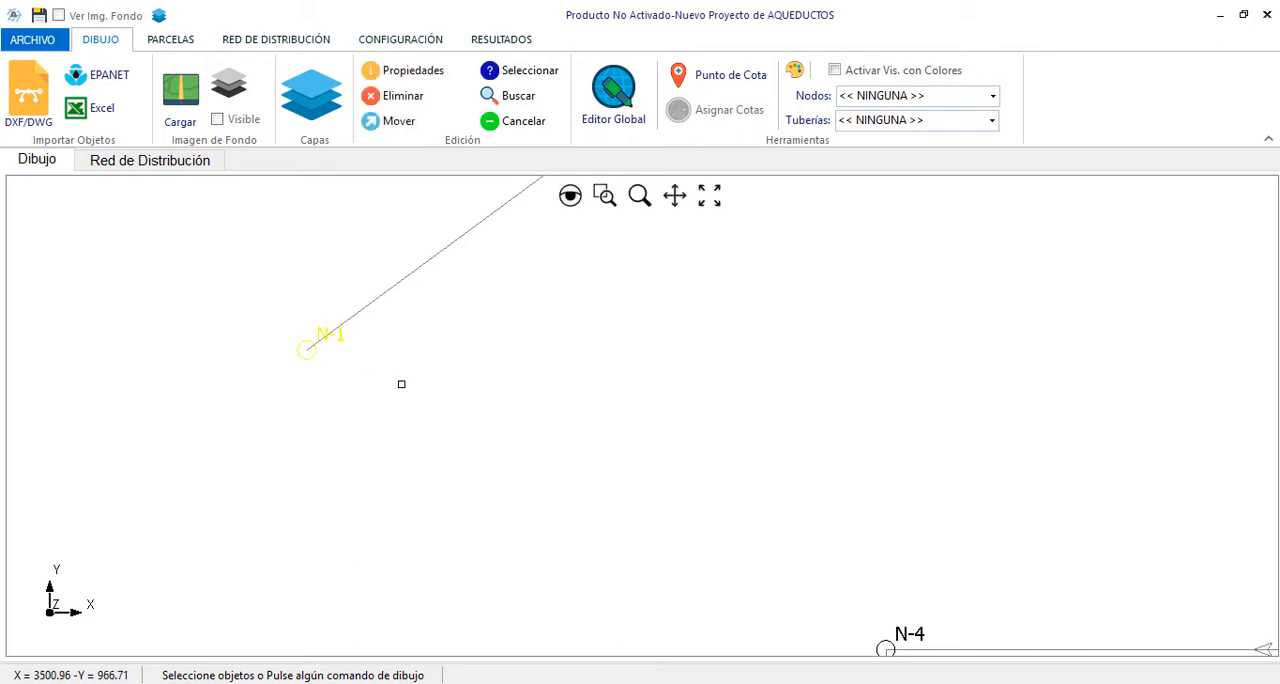
{"action": "right_click", "coordinate": [401, 383]}
{"action": "left_click", "coordinate": [475, 399]}
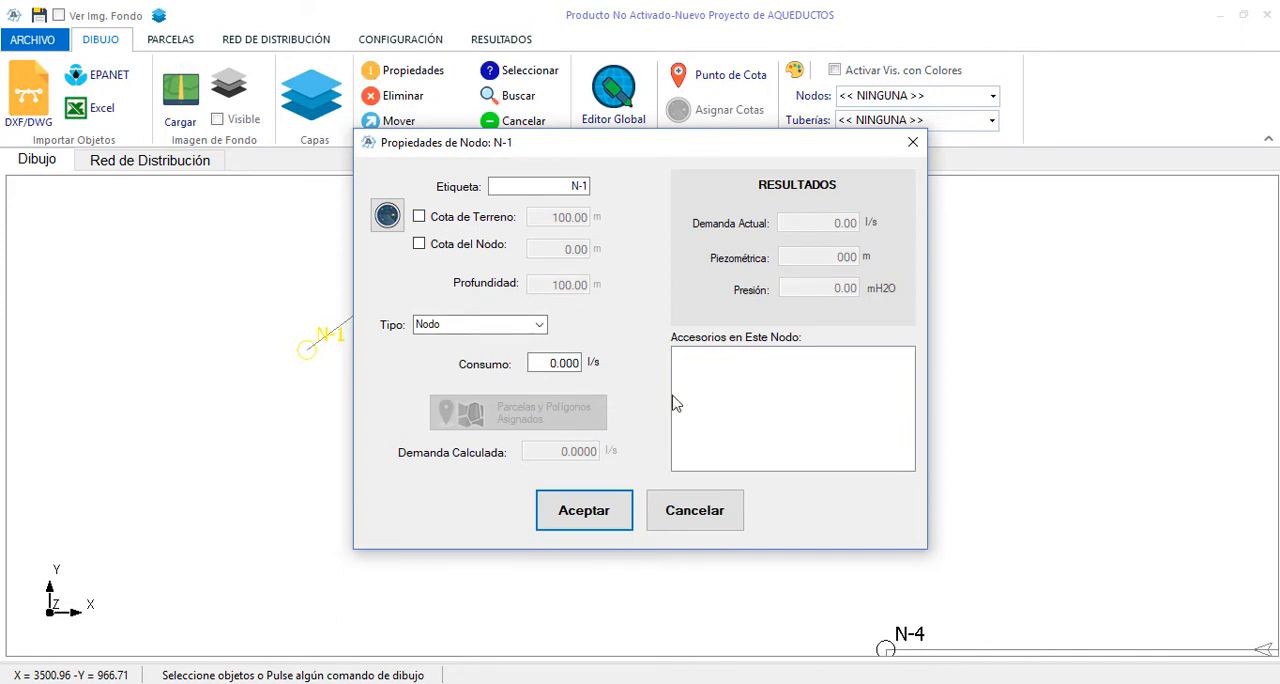
{"action": "left_click", "coordinate": [708, 527]}
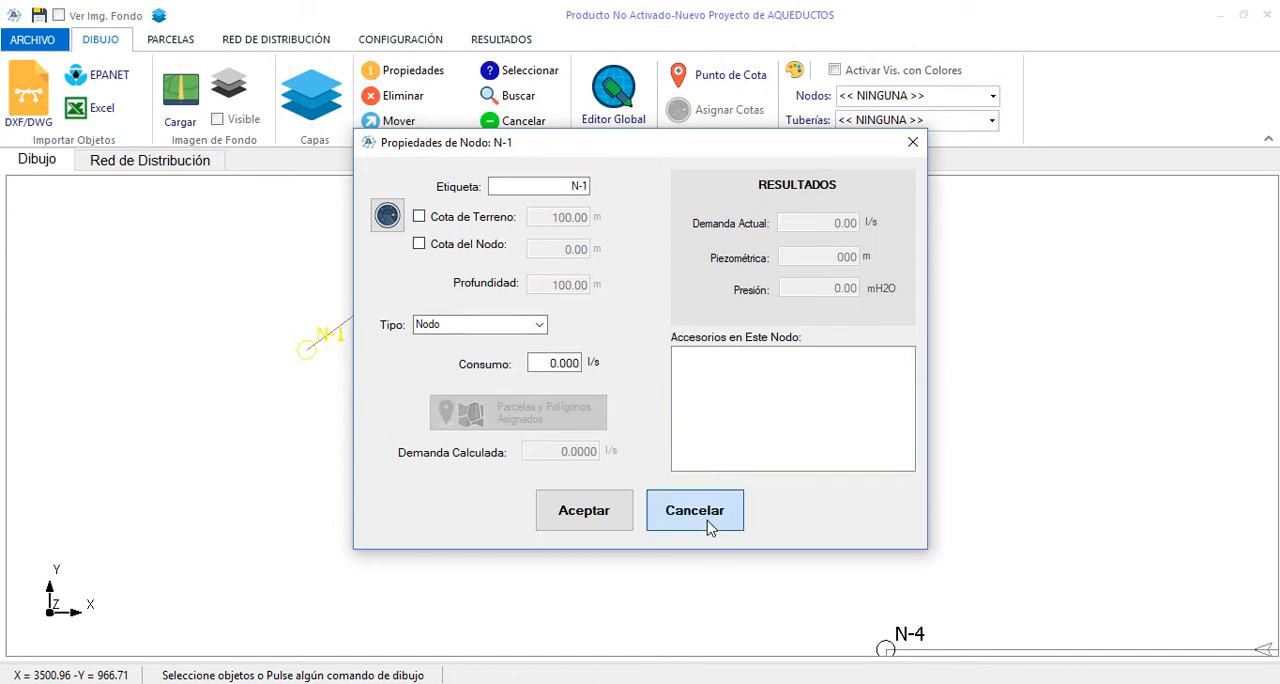
{"action": "left_click", "coordinate": [708, 527]}
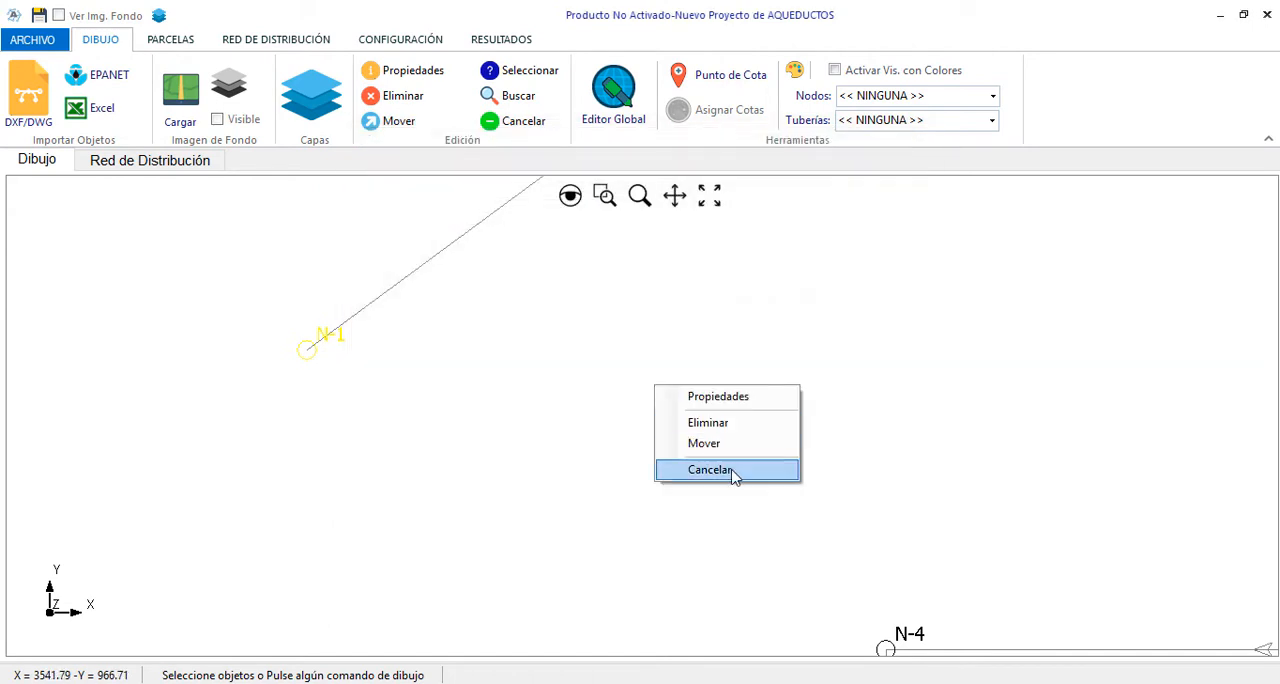
{"action": "left_click", "coordinate": [731, 468]}
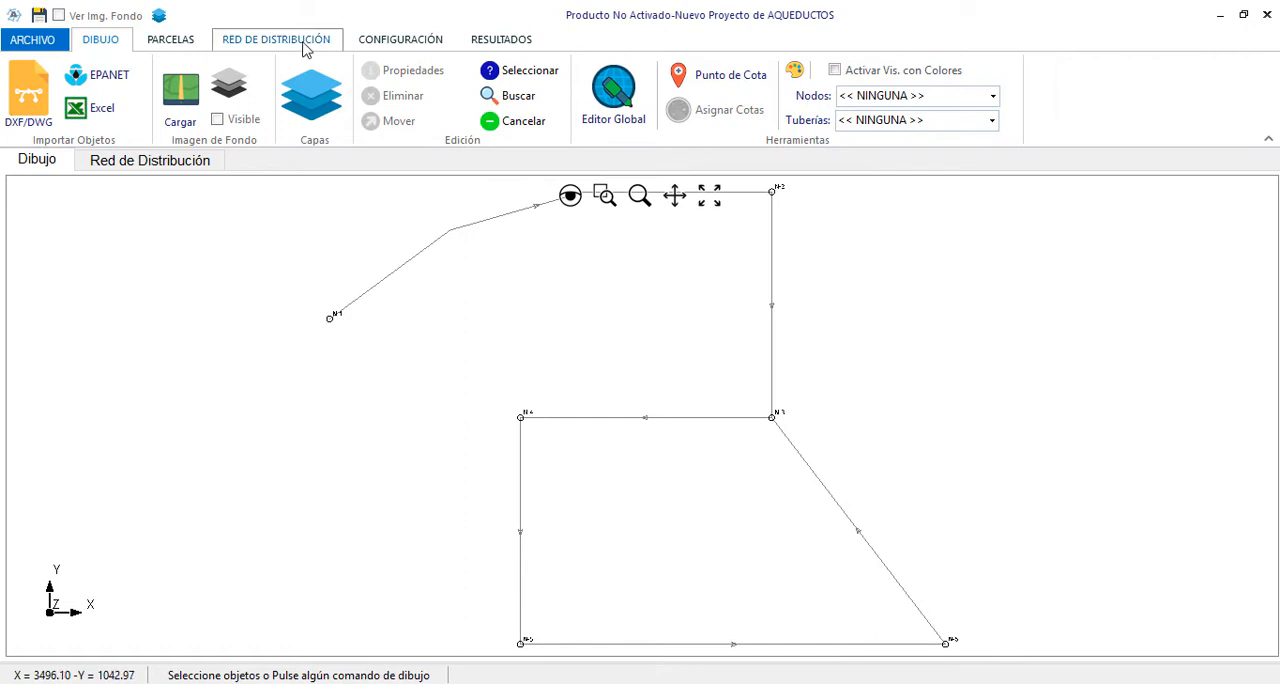
Delete all the imported nodes and pipes from the drawing
{"action": "scroll", "coordinate": [380, 360], "scroll_direction": "down", "scroll_amount": 3}
{"action": "left_click_drag", "start_coordinate": [308, 228], "coordinate": [733, 558]}
{"action": "key", "text": "Delete"}
{"action": "left_click", "coordinate": [651, 426]}
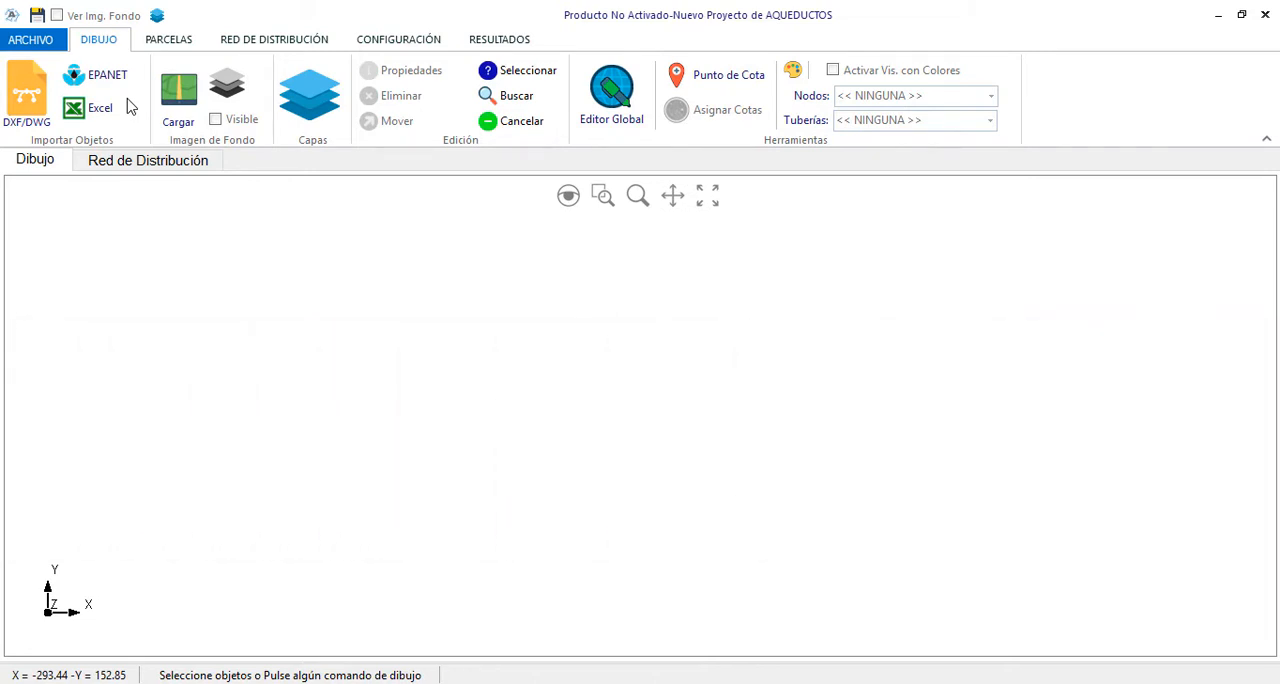
Import the network from the EPANET file RedEJEMPLO-250Qm.inp, accepting the units consistency notice
{"action": "left_click", "coordinate": [119, 85]}
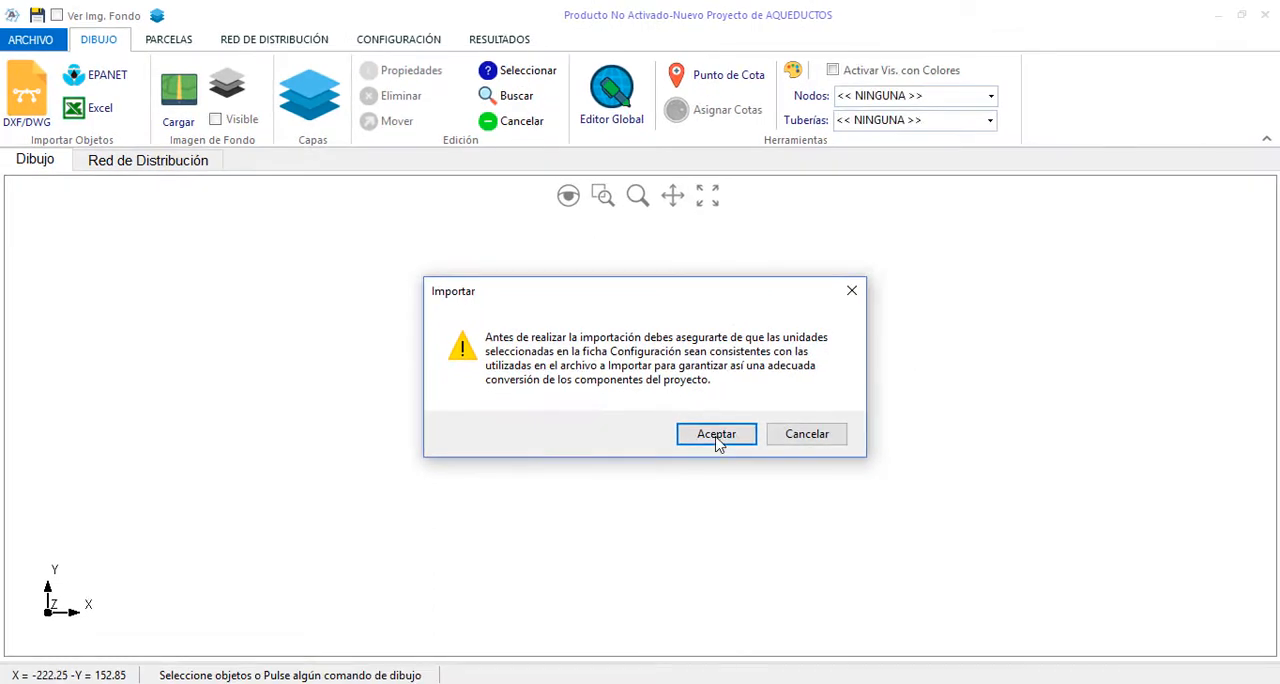
{"action": "left_click", "coordinate": [716, 437]}
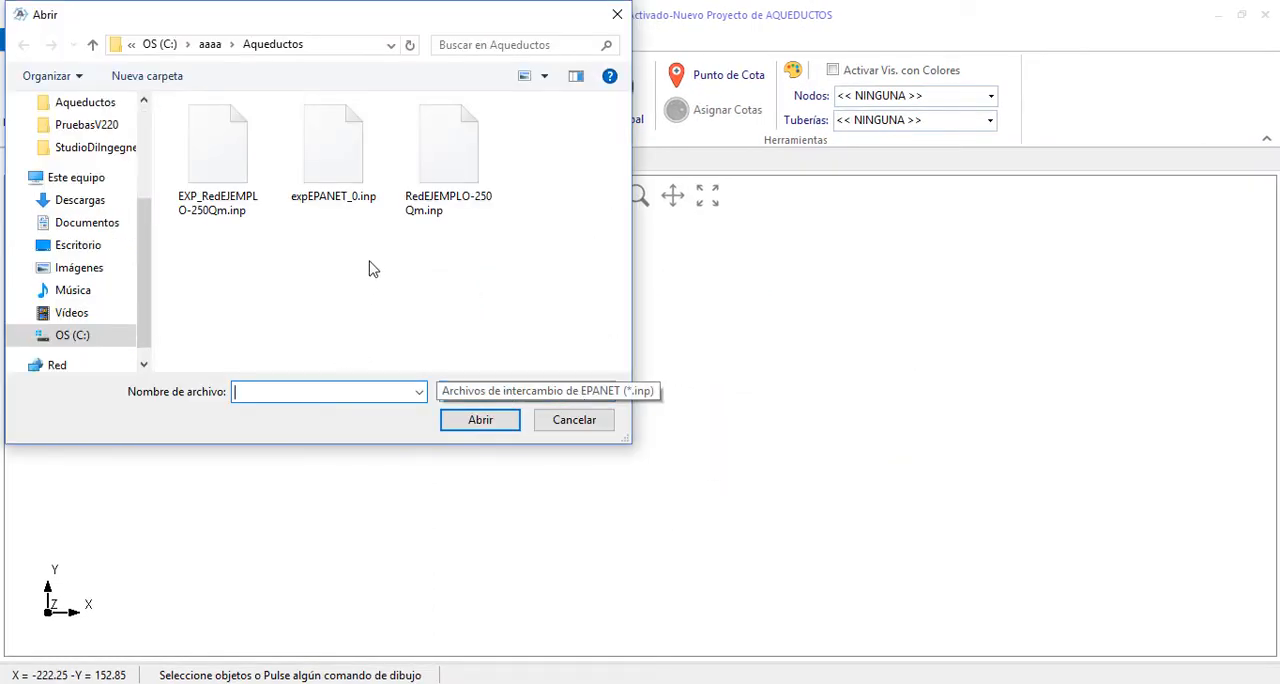
{"action": "left_click", "coordinate": [440, 172]}
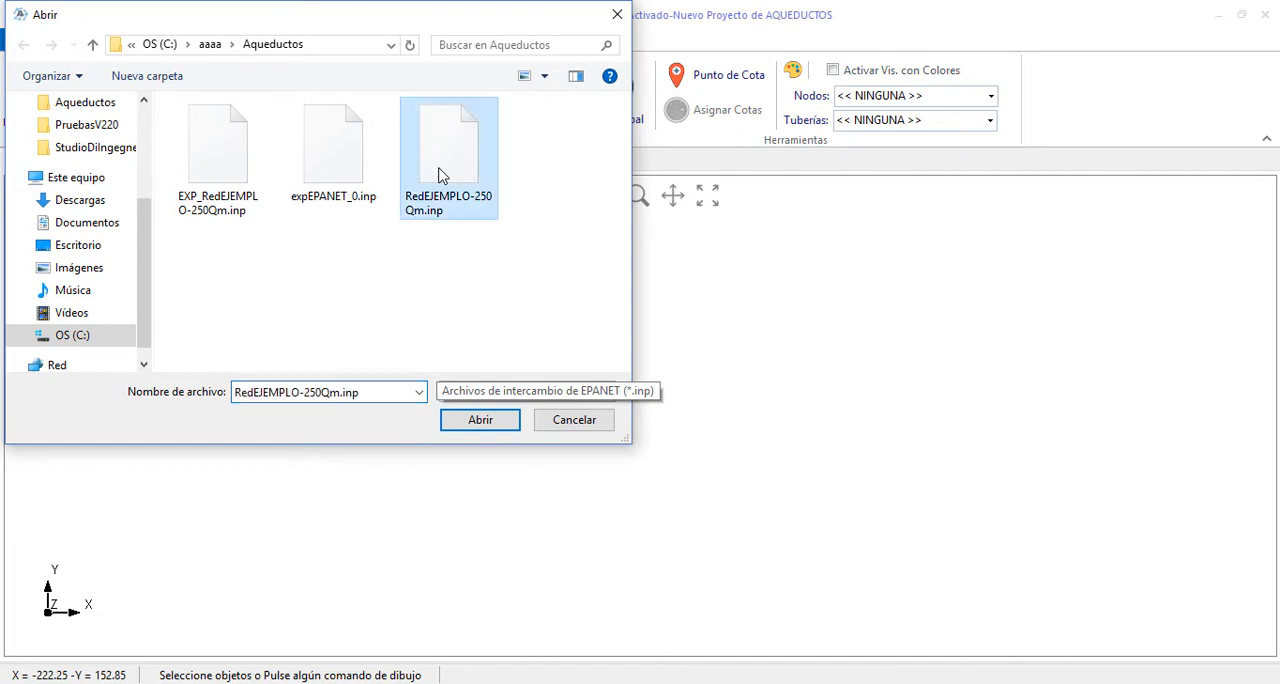
{"action": "left_click", "coordinate": [484, 422]}
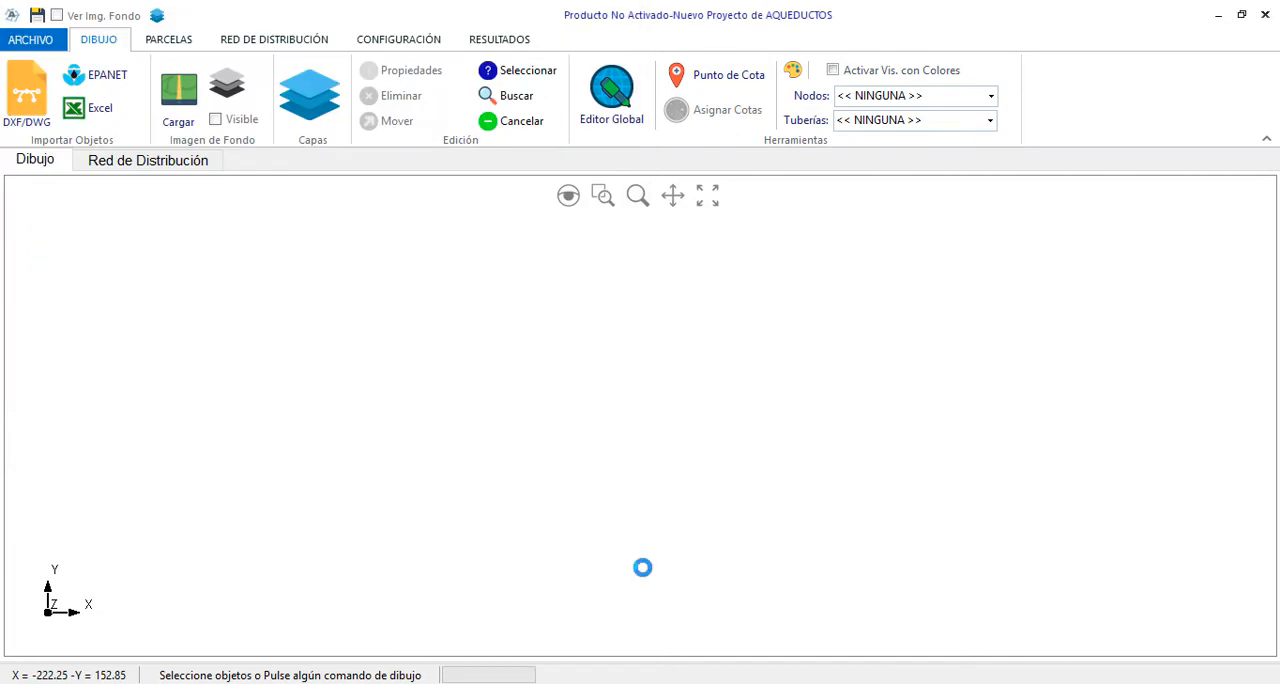
{"action": "left_click", "coordinate": [738, 424]}
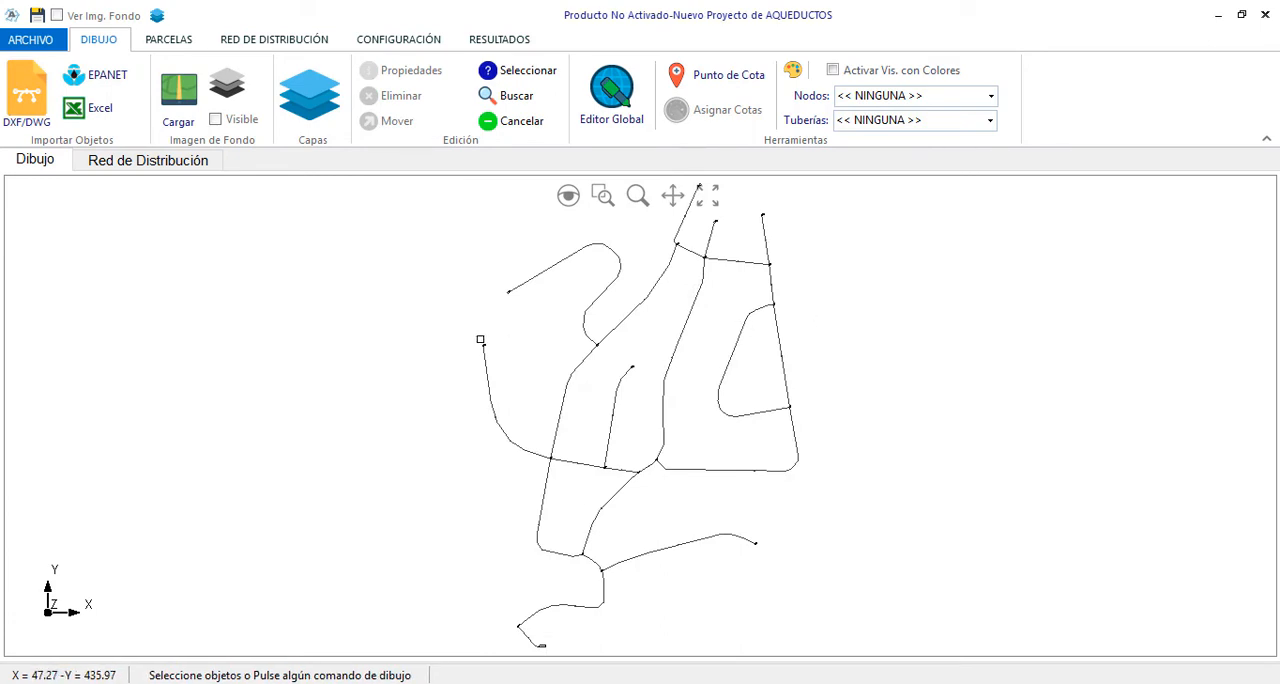
Inspect the imported network up close and review the properties of node 6 without changing them
{"action": "scroll", "coordinate": [486, 342], "scroll_direction": "up", "scroll_amount": 3}
{"action": "scroll", "coordinate": [486, 342], "scroll_direction": "up", "scroll_amount": 3}
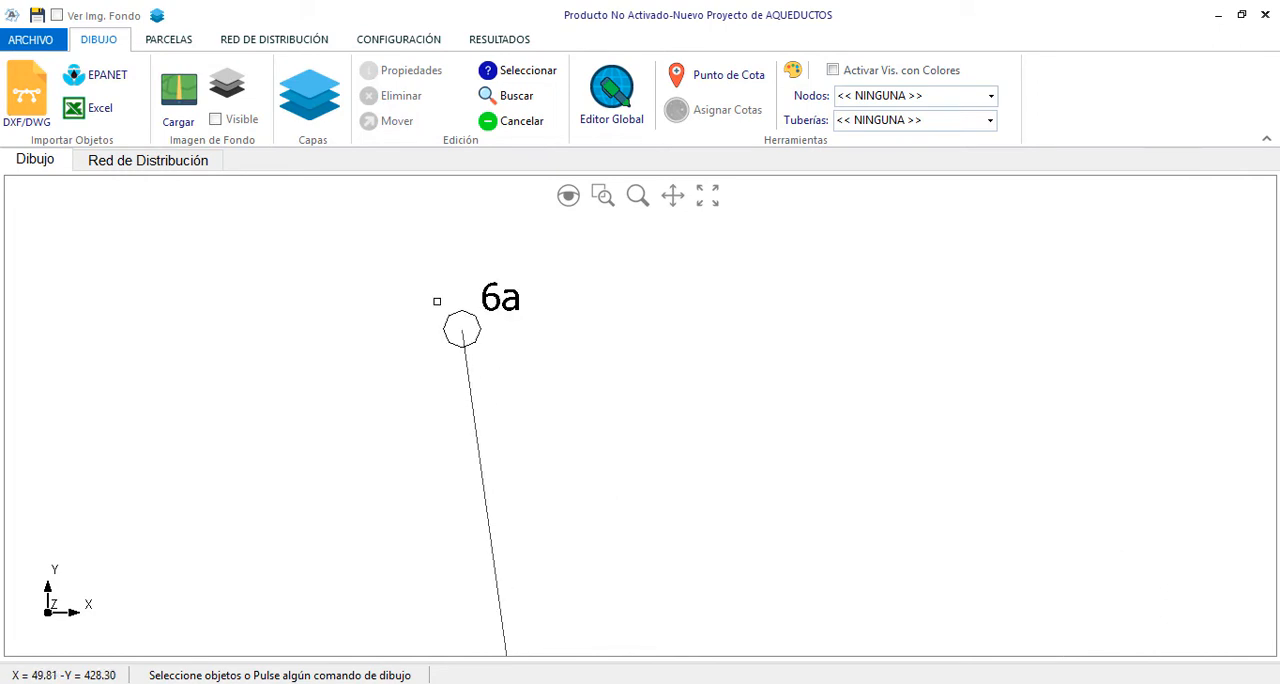
{"action": "scroll", "coordinate": [437, 301], "scroll_direction": "down", "scroll_amount": 4}
{"action": "scroll", "coordinate": [517, 426], "scroll_direction": "up", "scroll_amount": 5}
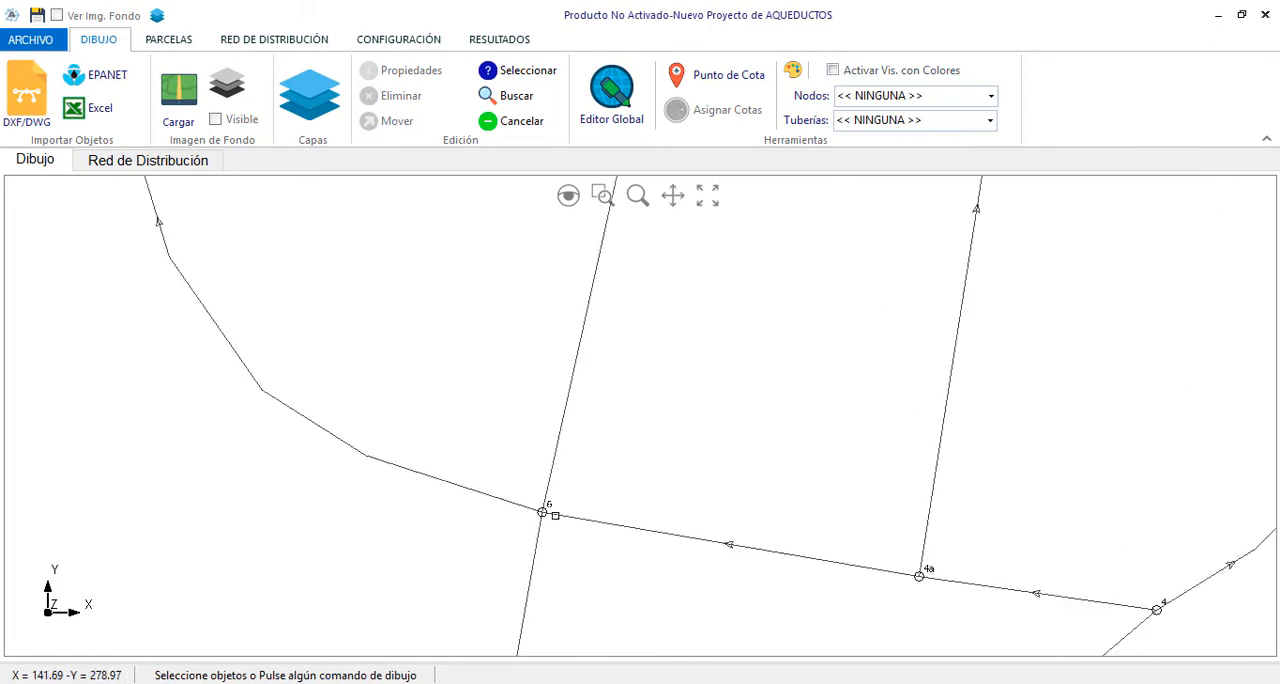
{"action": "double_click", "coordinate": [522, 507]}
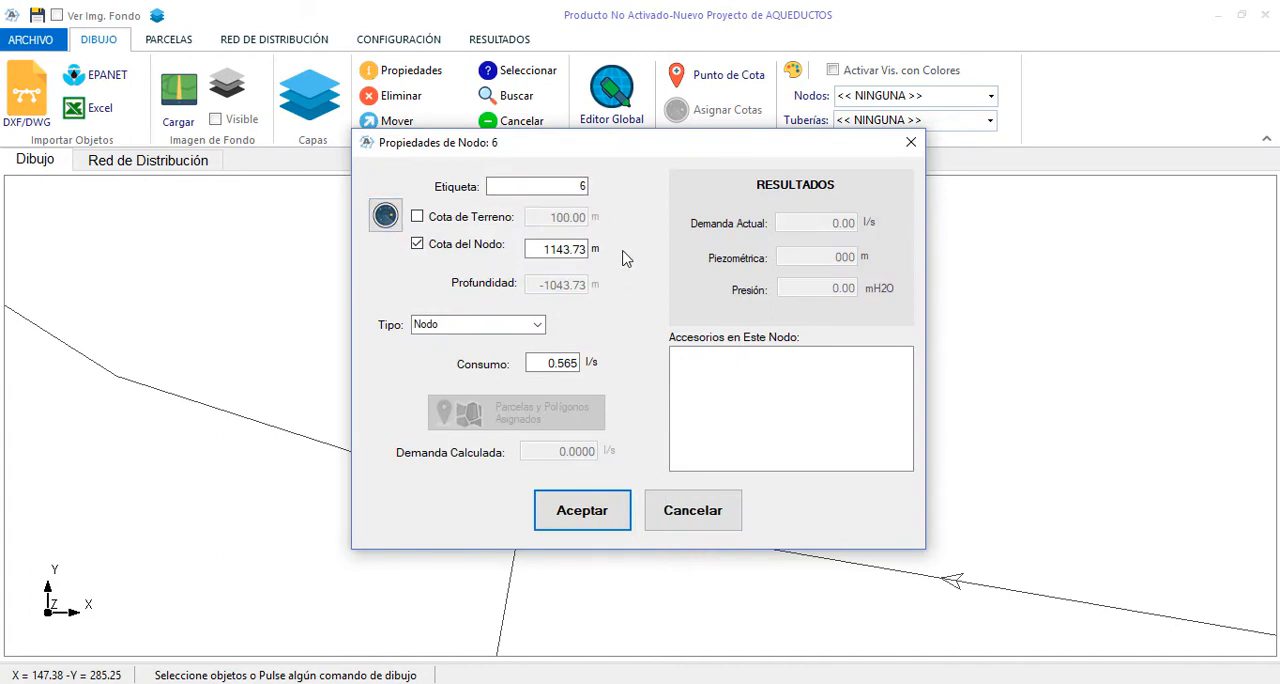
{"action": "left_click", "coordinate": [689, 519]}
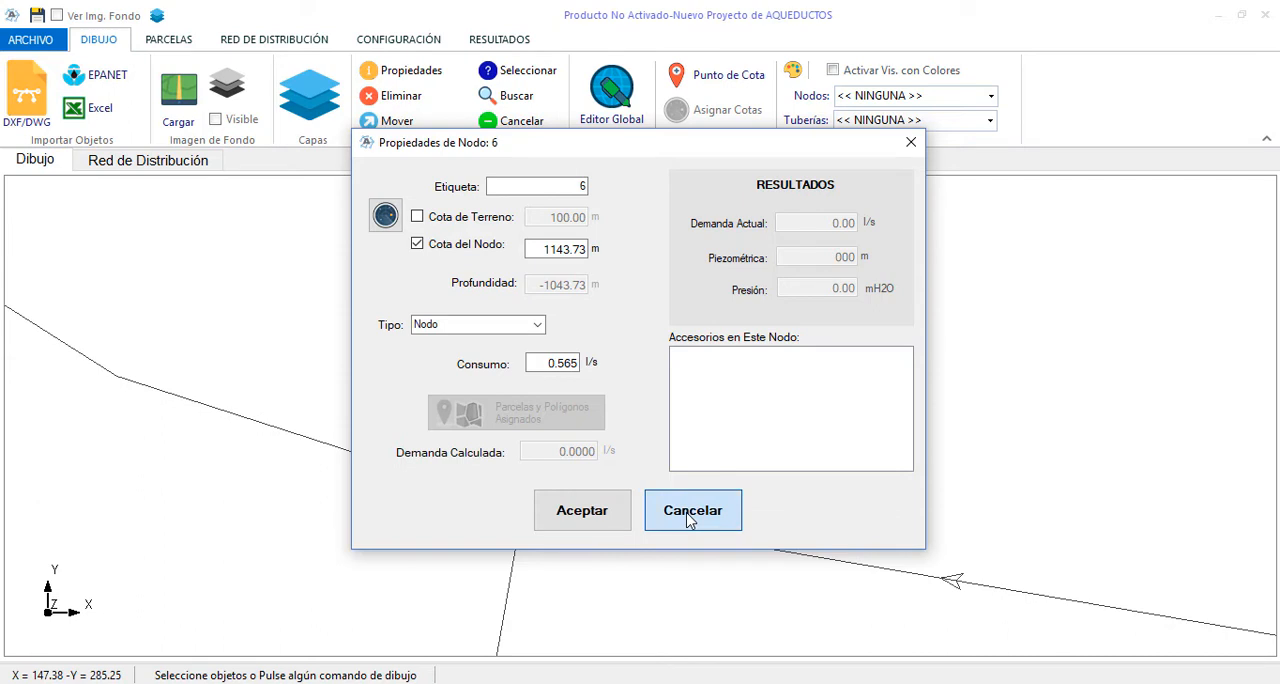
Review the properties of the pipe between nodes 4a and 6 without changes, and clear the selection
{"action": "scroll", "coordinate": [391, 303], "scroll_direction": "down", "scroll_amount": 3}
{"action": "scroll", "coordinate": [714, 424], "scroll_direction": "up", "scroll_amount": 2}
{"action": "left_click", "coordinate": [719, 448]}
{"action": "right_click", "coordinate": [723, 391]}
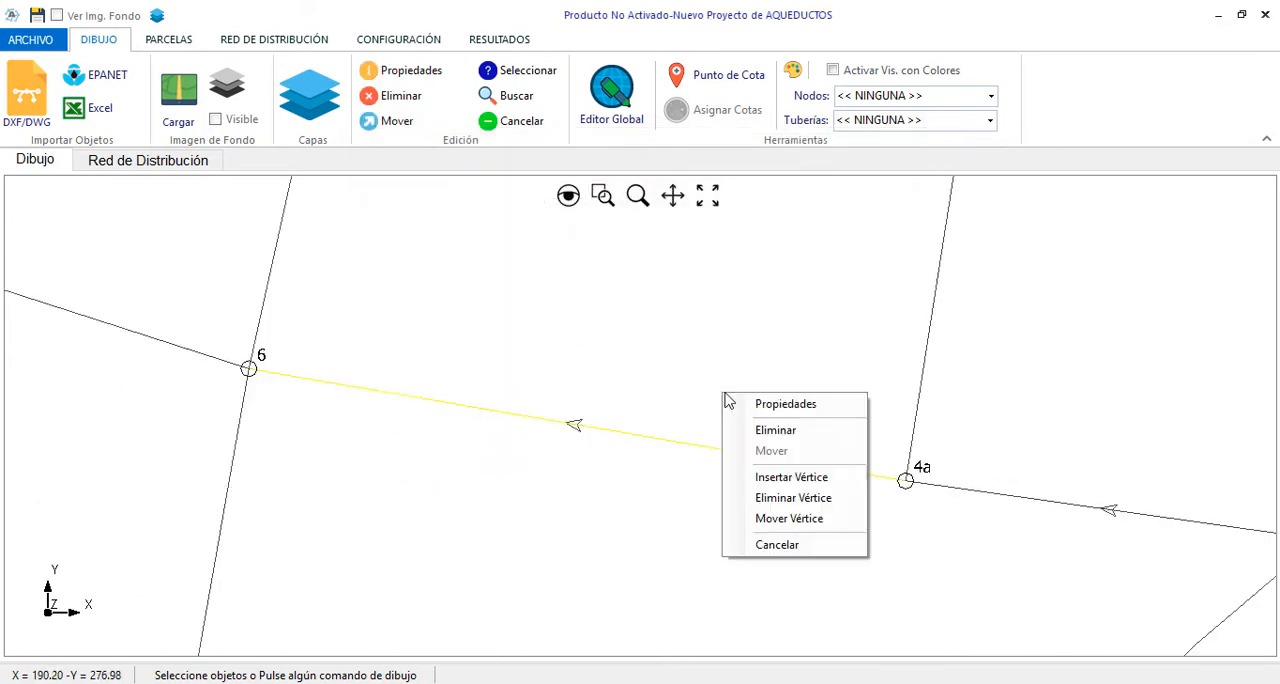
{"action": "left_click", "coordinate": [762, 405]}
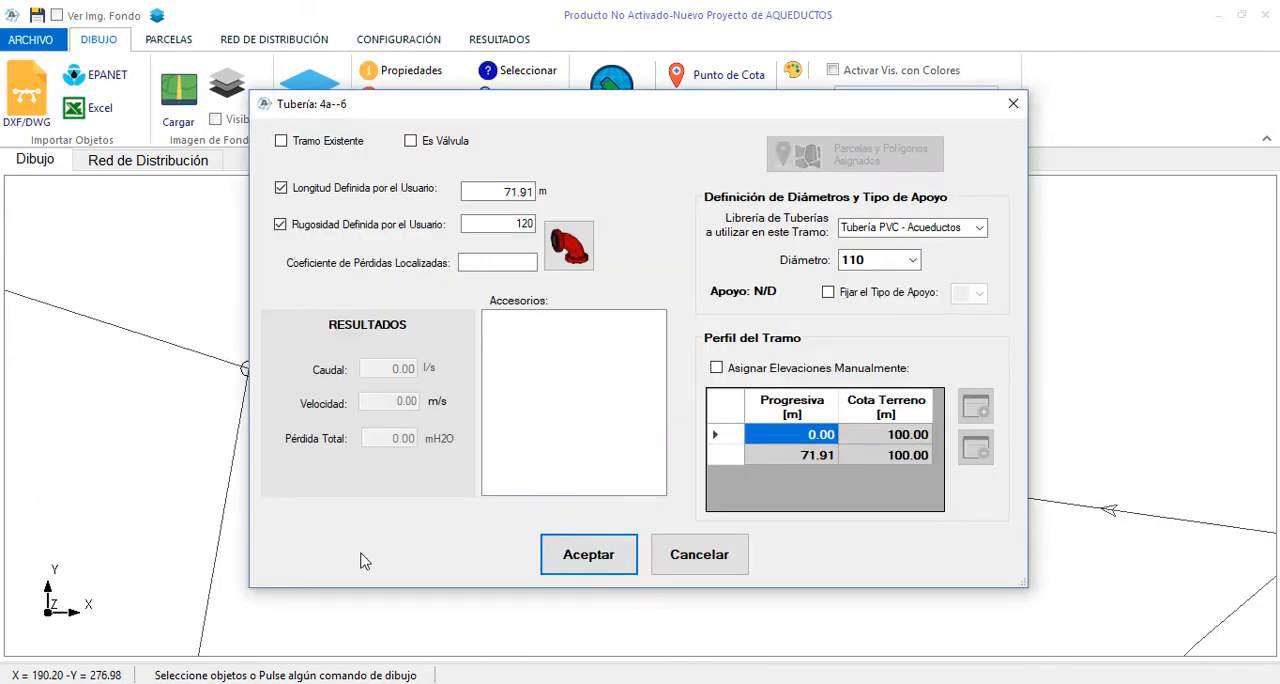
{"action": "left_click", "coordinate": [697, 560]}
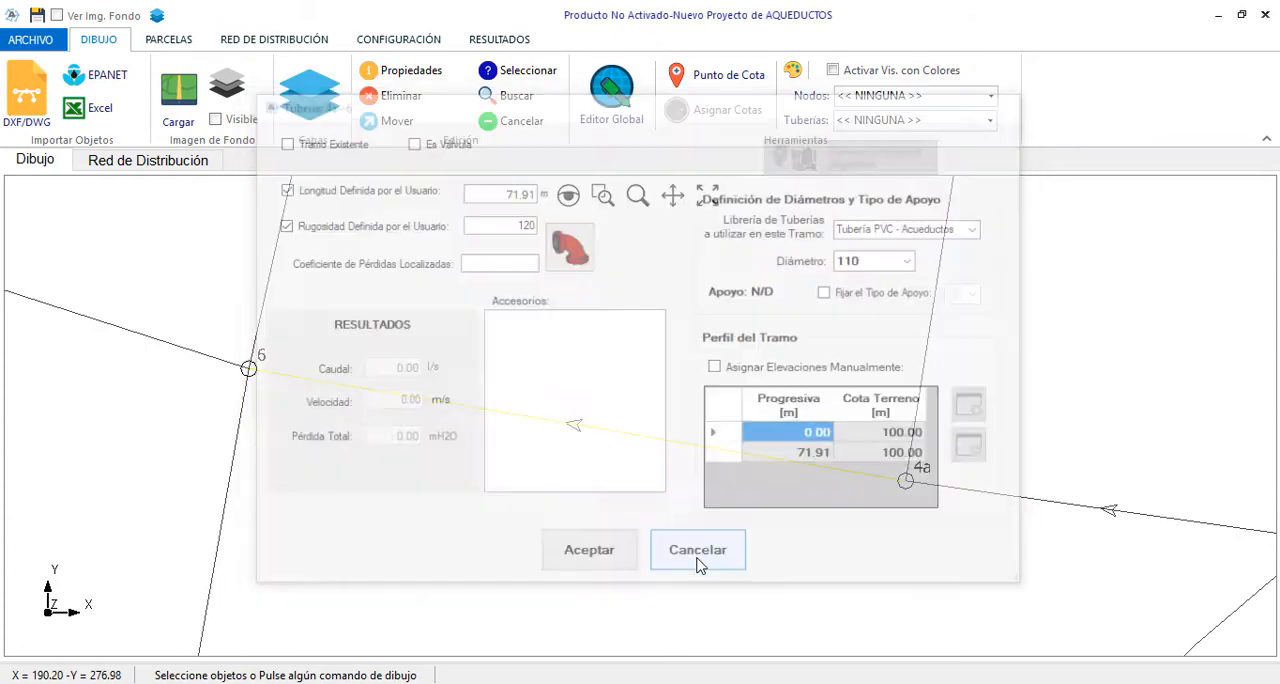
{"action": "right_click", "coordinate": [643, 374]}
{"action": "left_click", "coordinate": [705, 525]}
{"action": "scroll", "coordinate": [765, 354], "scroll_direction": "down", "scroll_amount": 4}
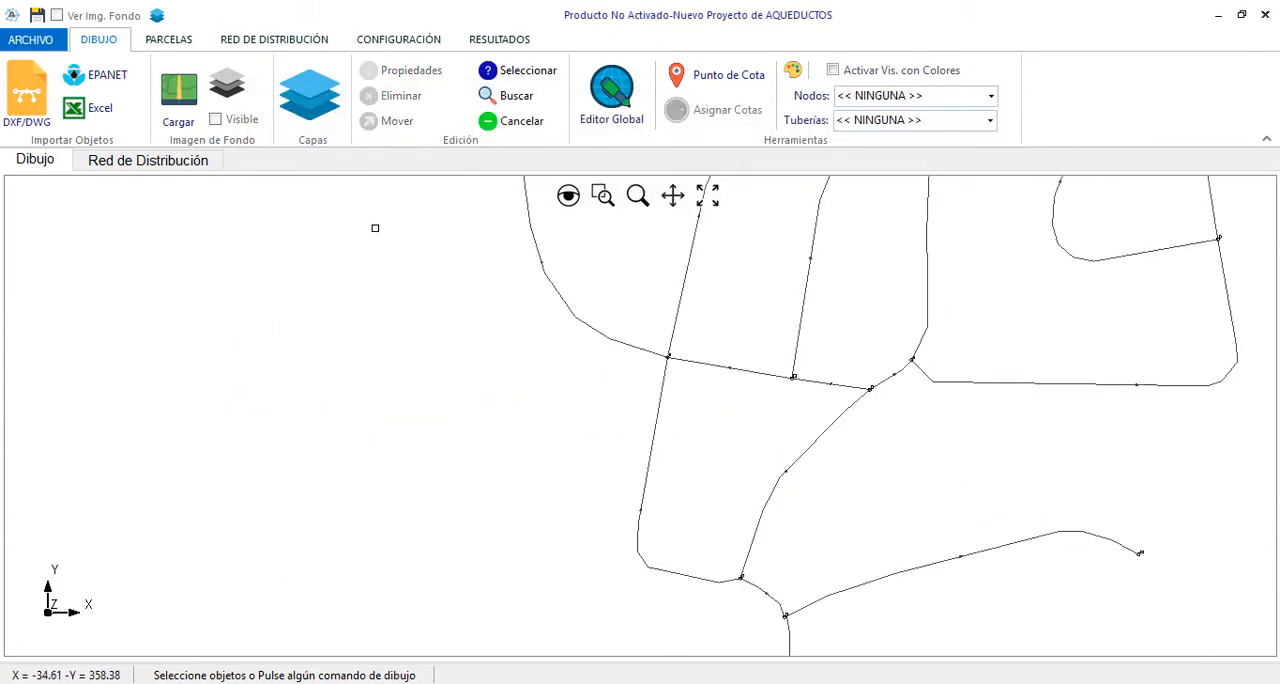
Close the current project and start a new one
{"action": "left_click", "coordinate": [30, 39]}
{"action": "left_click", "coordinate": [28, 215]}
{"action": "left_click", "coordinate": [768, 427]}
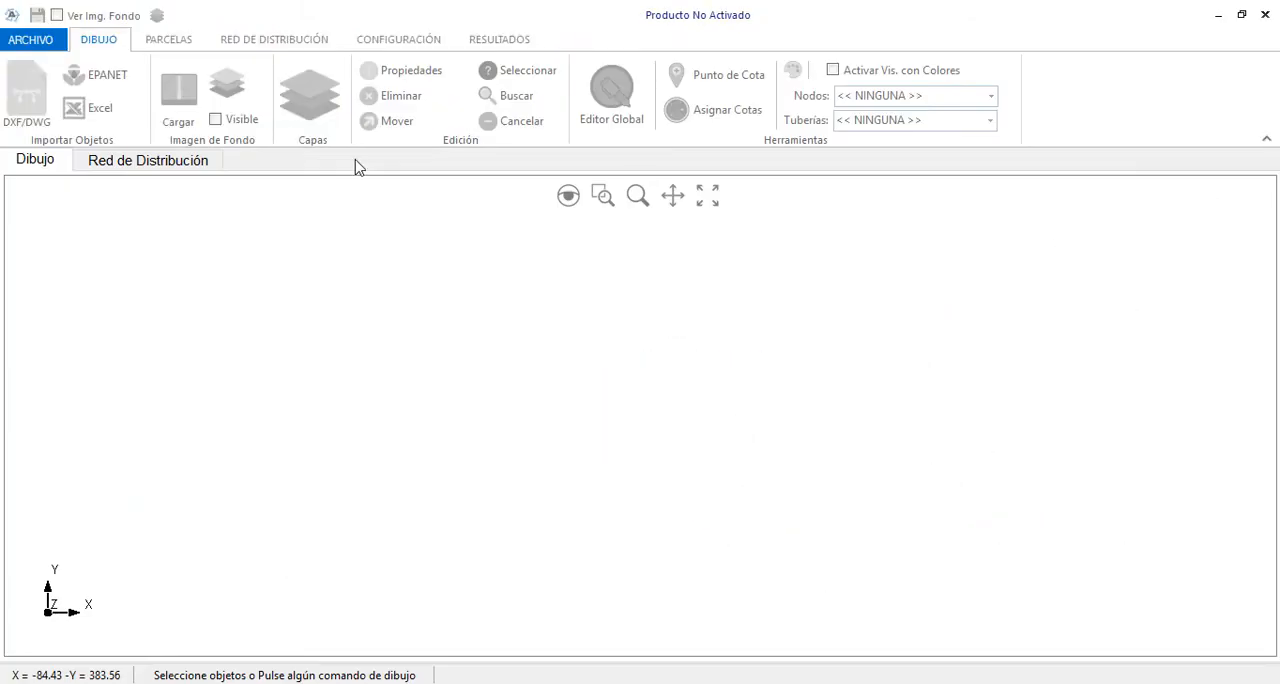
{"action": "left_click", "coordinate": [40, 42]}
{"action": "left_click", "coordinate": [35, 105]}
Create an empty distribution network named Red-01, keeping the node prefix N- and the label counter at 0
{"action": "left_click", "coordinate": [274, 39]}
{"action": "left_click", "coordinate": [171, 67]}
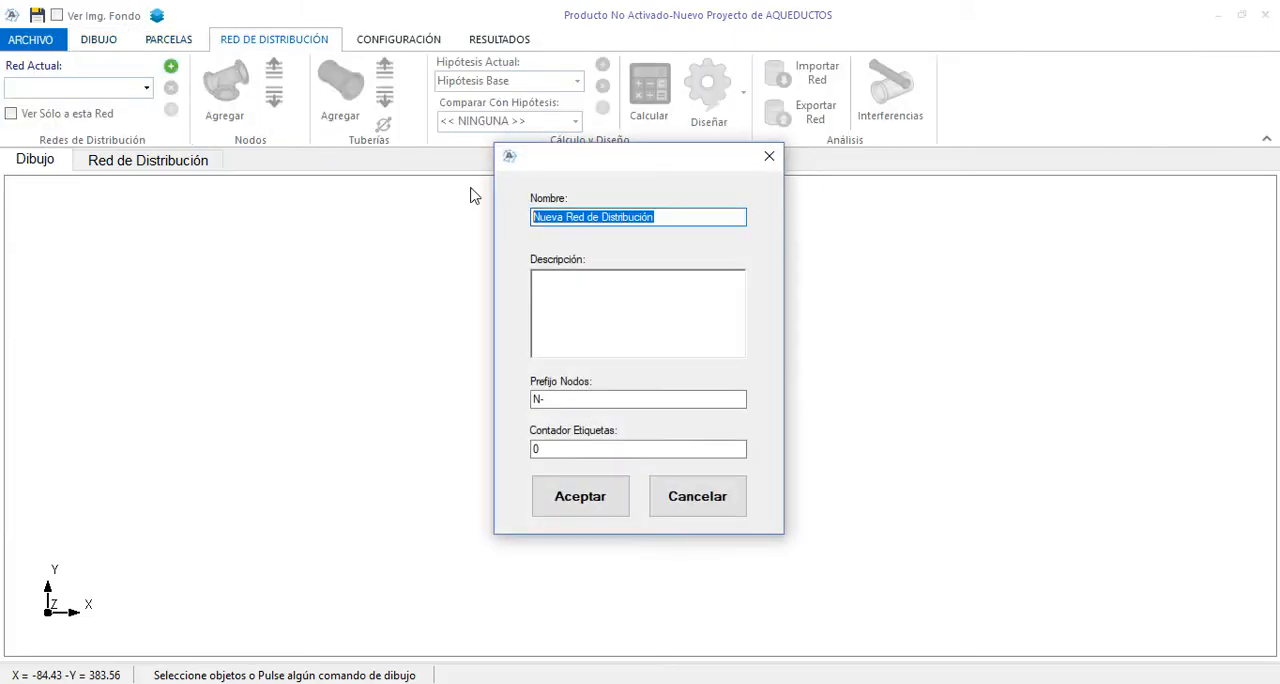
{"action": "type", "text": "REd-"}
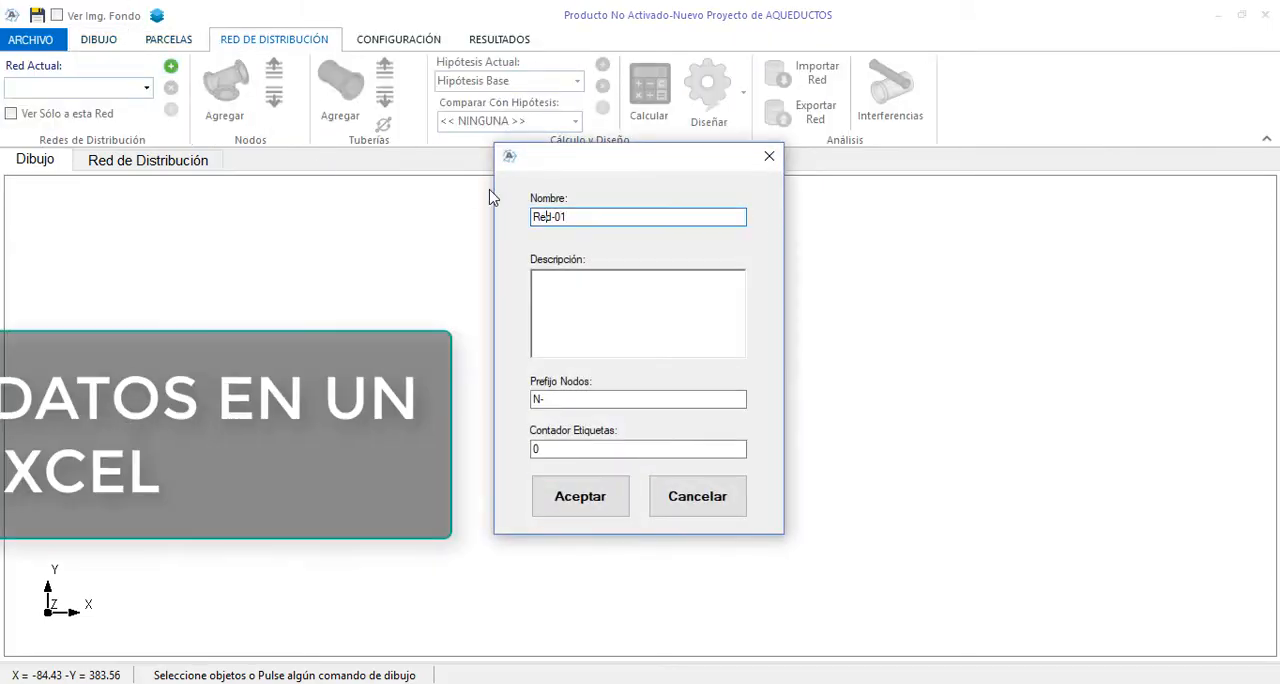
{"action": "left_click", "coordinate": [580, 496]}
Start an Excel import from the workbook ImportarExcel and review which of its tables can be imported
{"action": "left_click", "coordinate": [99, 40]}
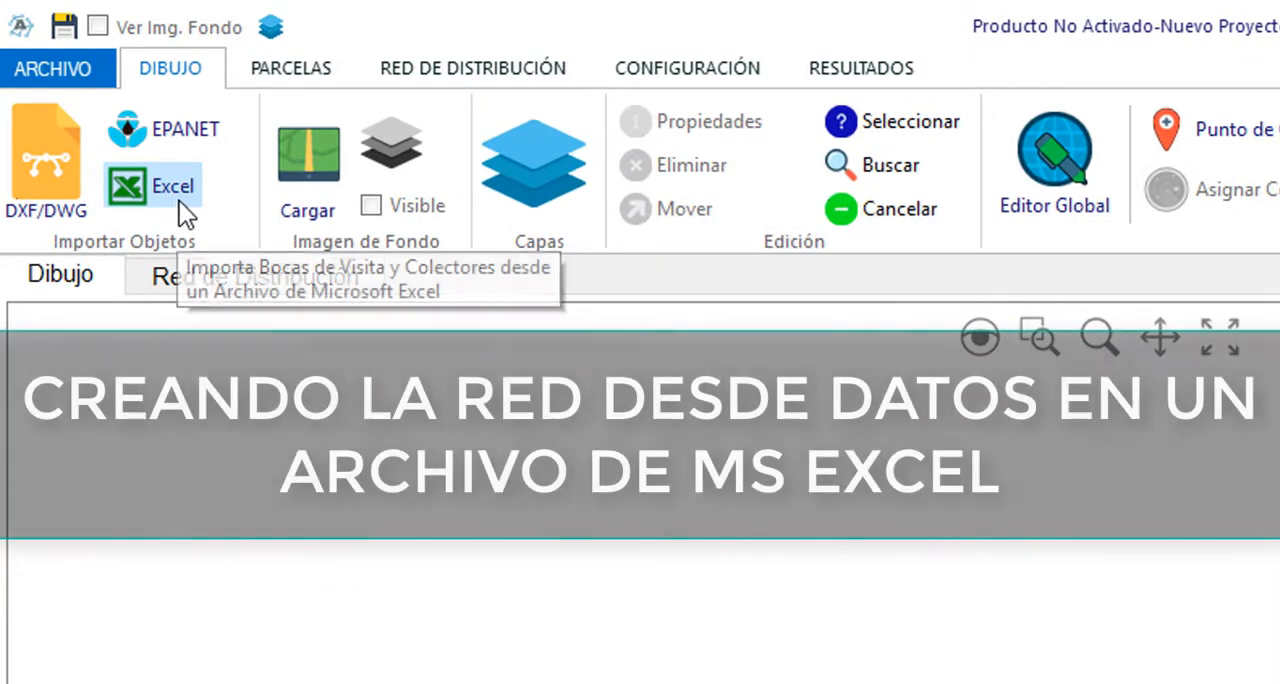
{"action": "left_click", "coordinate": [180, 196]}
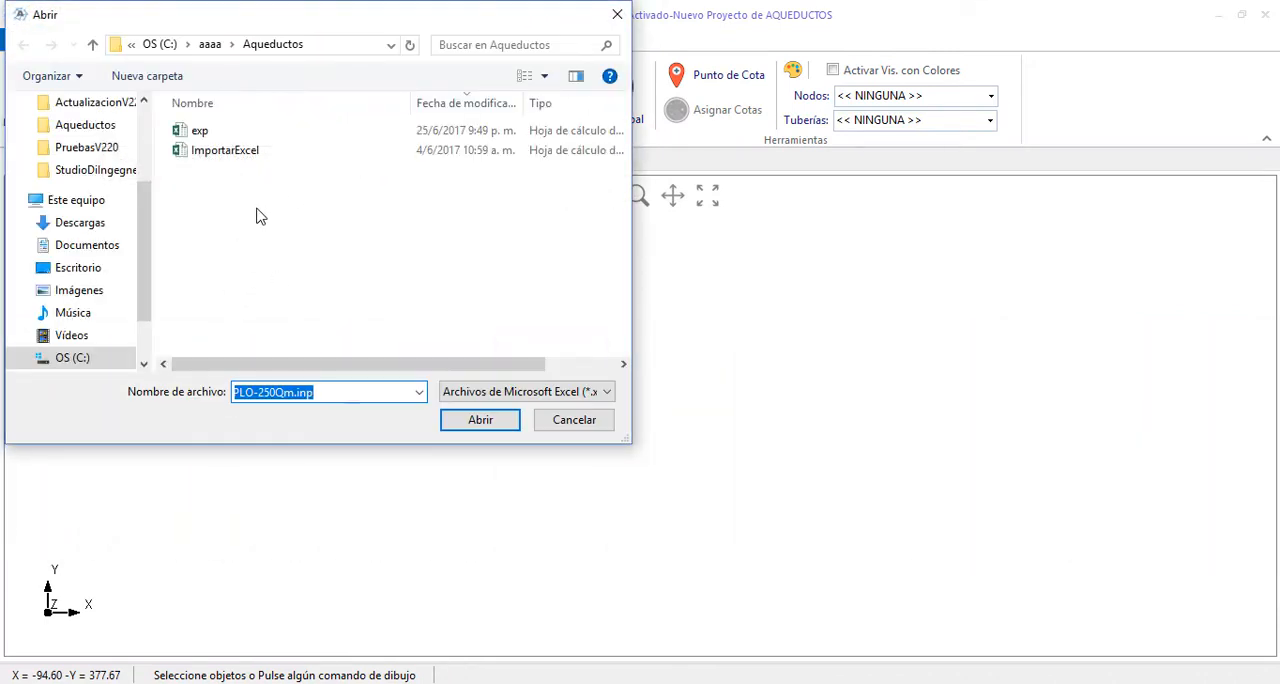
{"action": "left_click", "coordinate": [208, 154]}
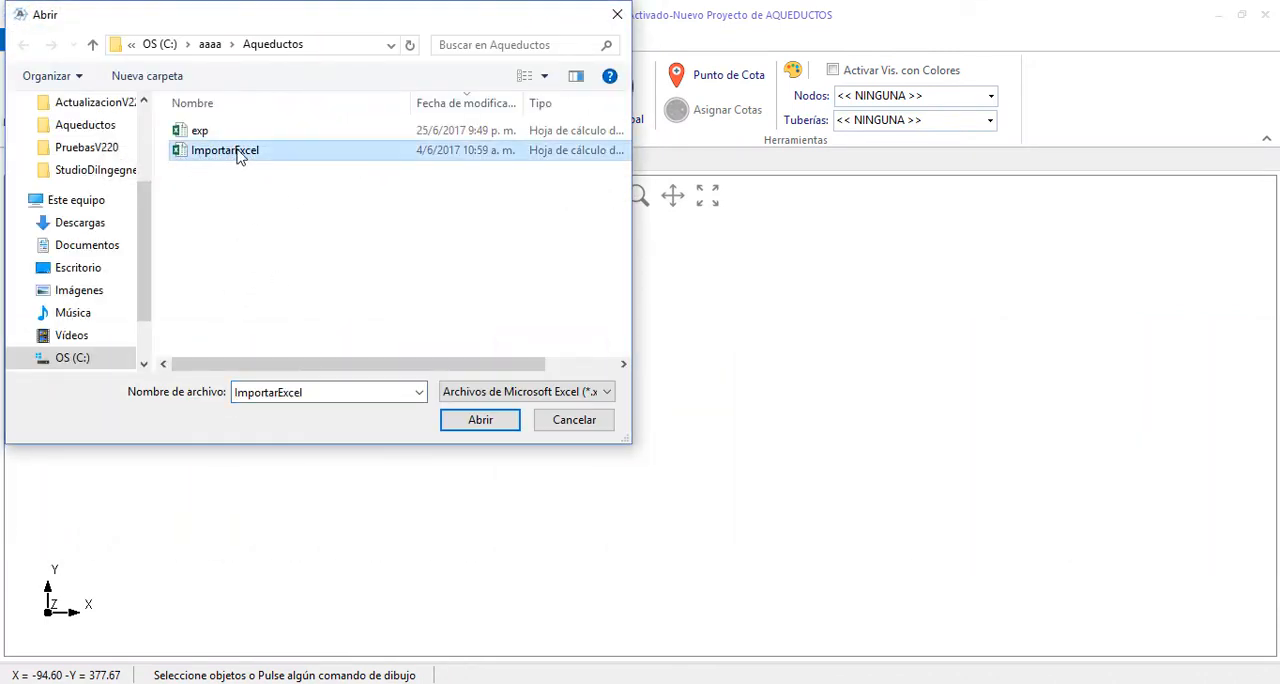
{"action": "double_click", "coordinate": [240, 152]}
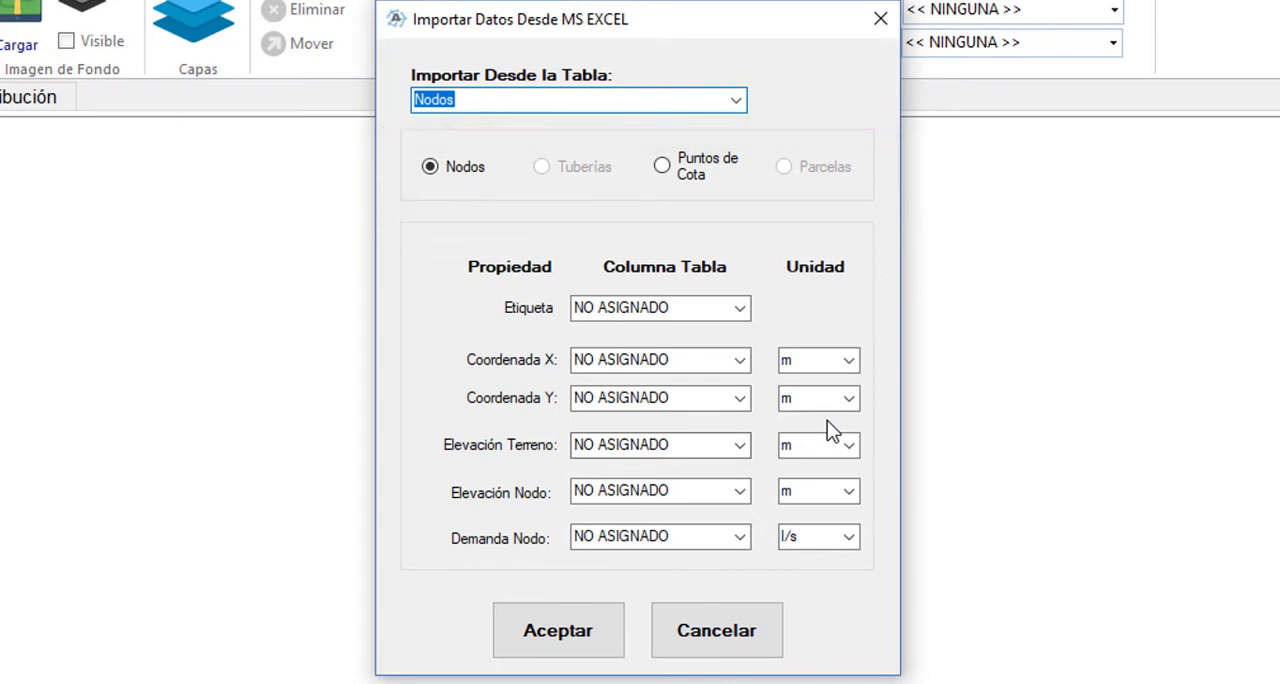
{"action": "left_click", "coordinate": [739, 101]}
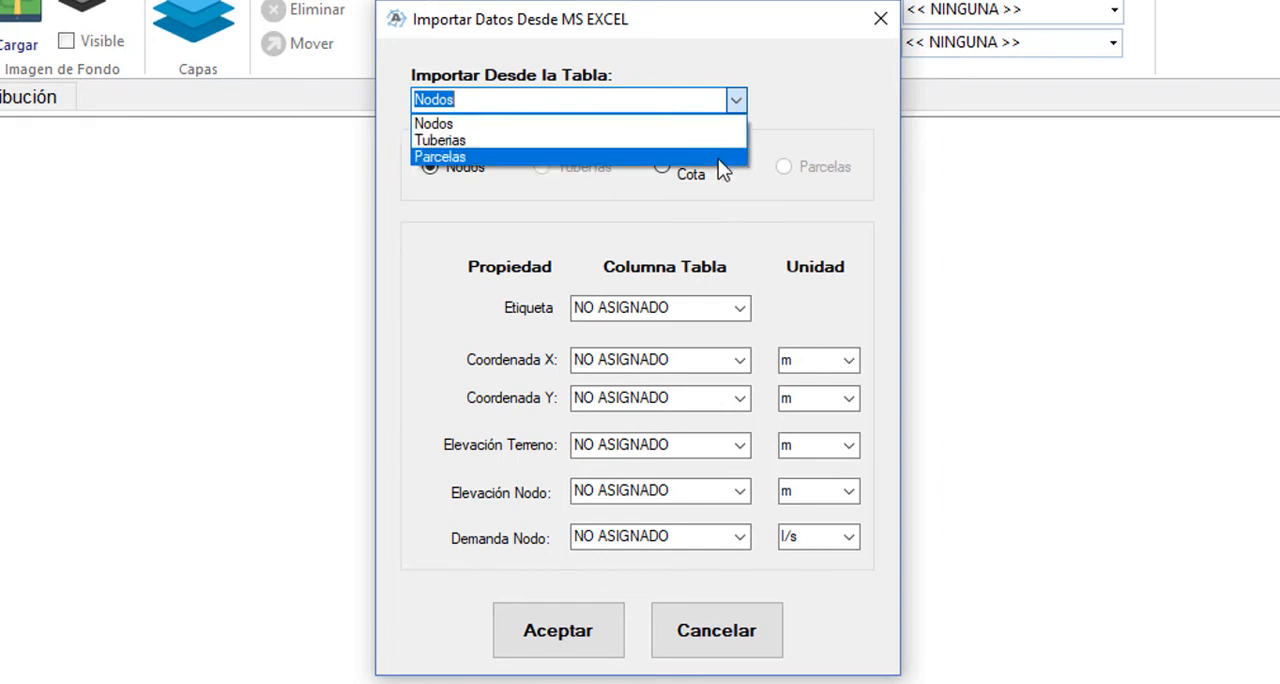
{"action": "left_click", "coordinate": [812, 128]}
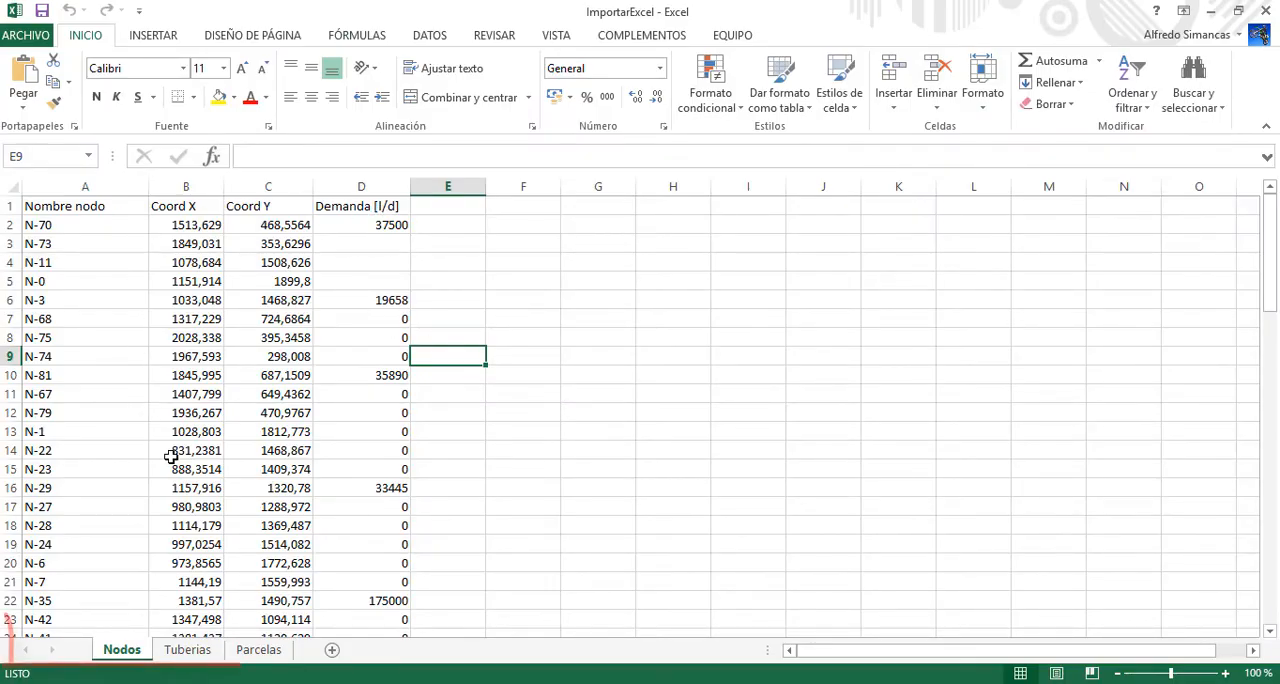
Examine the node names, coordinates and demands on the Nodos sheet of the ImportarExcel workbook in Excel
{"action": "scroll", "coordinate": [180, 450], "scroll_direction": "down", "scroll_amount": 2}
{"action": "left_click", "coordinate": [197, 404]}
{"action": "scroll", "coordinate": [197, 404], "scroll_direction": "down", "scroll_amount": 2}
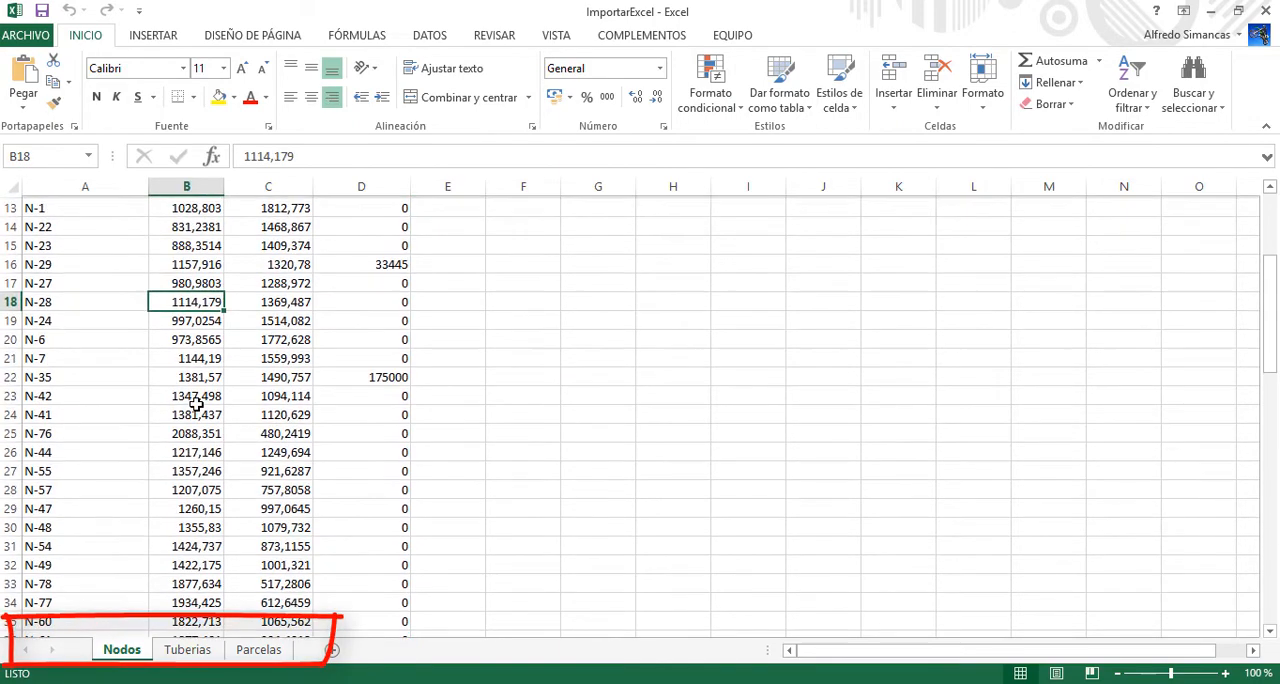
{"action": "scroll", "coordinate": [197, 404], "scroll_direction": "down", "scroll_amount": 3}
Examine the pipe labels, diameters, friction coefficients, end nodes and lengths on the Tuberias sheet
{"action": "left_click", "coordinate": [188, 650]}
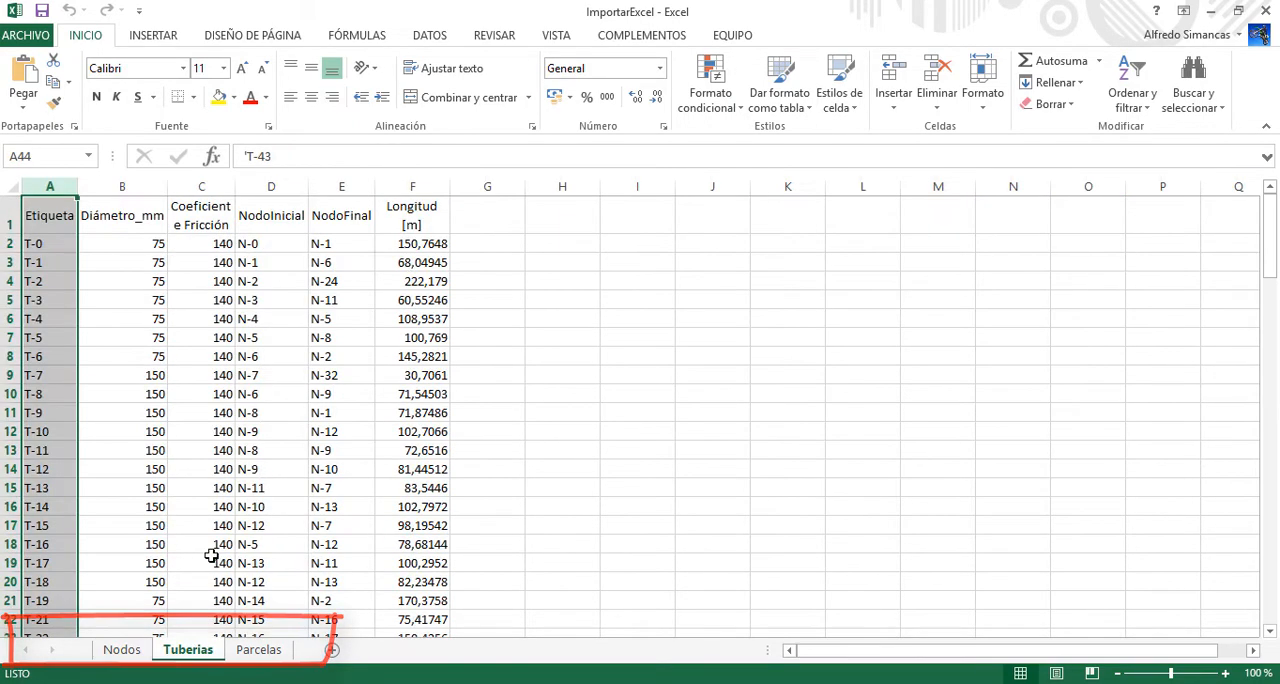
{"action": "left_click_drag", "start_coordinate": [103, 240], "coordinate": [105, 281]}
{"action": "left_click", "coordinate": [103, 240]}
{"action": "left_click", "coordinate": [222, 243]}
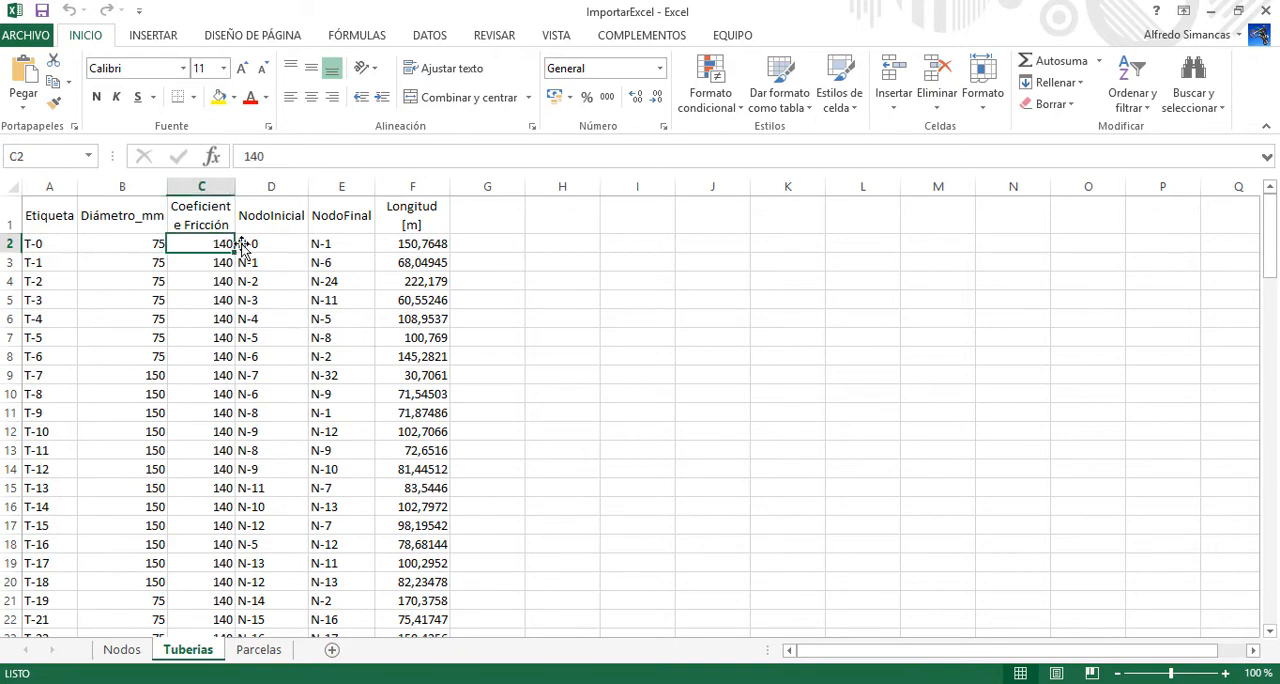
{"action": "scroll", "coordinate": [436, 241], "scroll_direction": "down", "scroll_amount": 9}
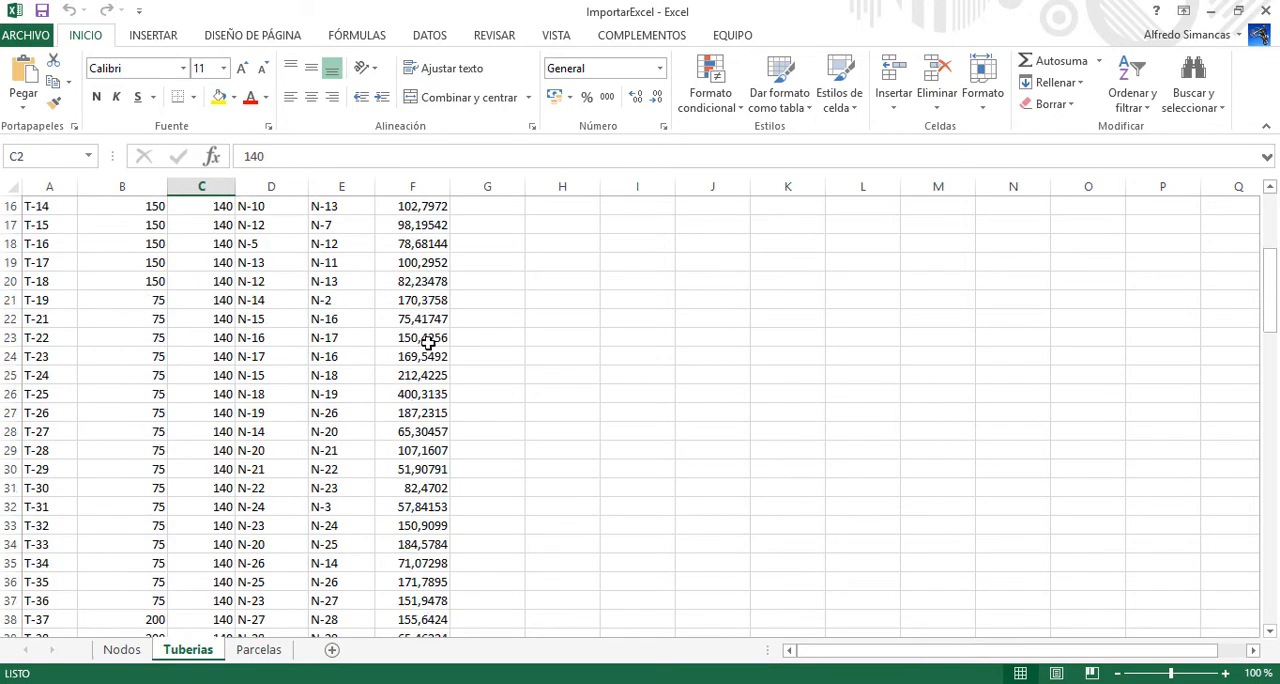
{"action": "scroll", "coordinate": [427, 342], "scroll_direction": "up", "scroll_amount": 8}
{"action": "scroll", "coordinate": [427, 342], "scroll_direction": "up", "scroll_amount": 1}
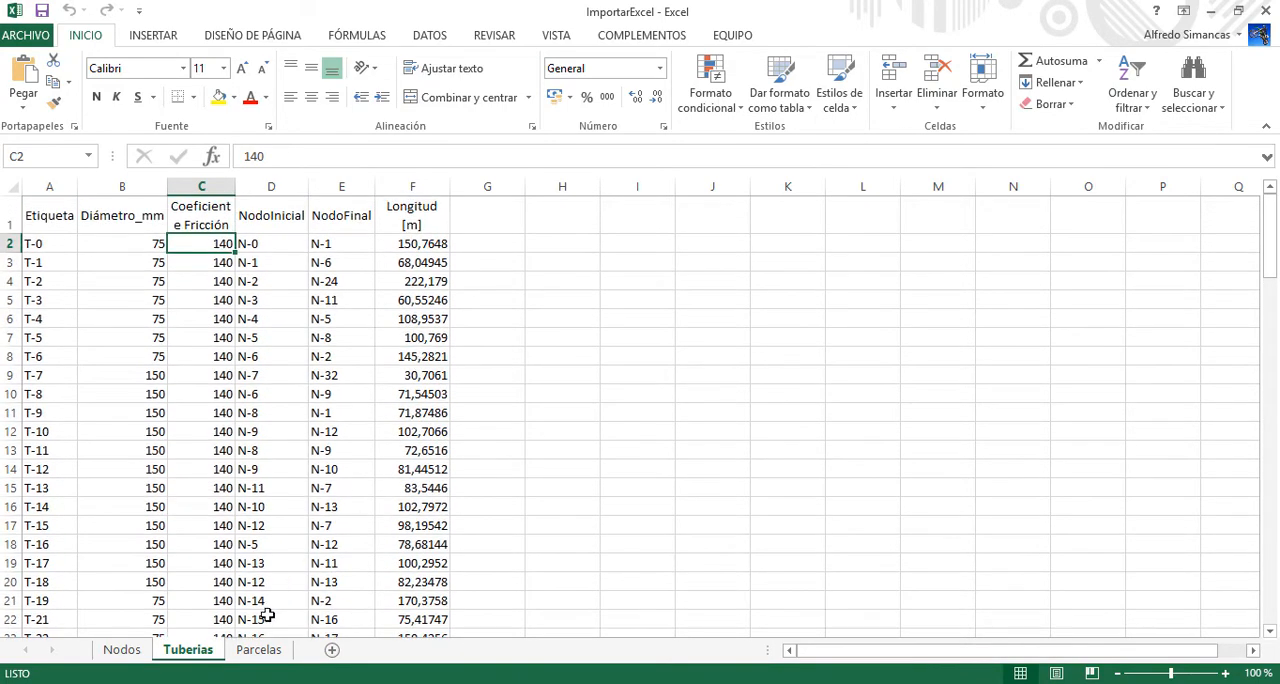
Examine the parcel names and coordinates on the Parcelas sheet, and close the workbook in Excel
{"action": "left_click", "coordinate": [260, 650]}
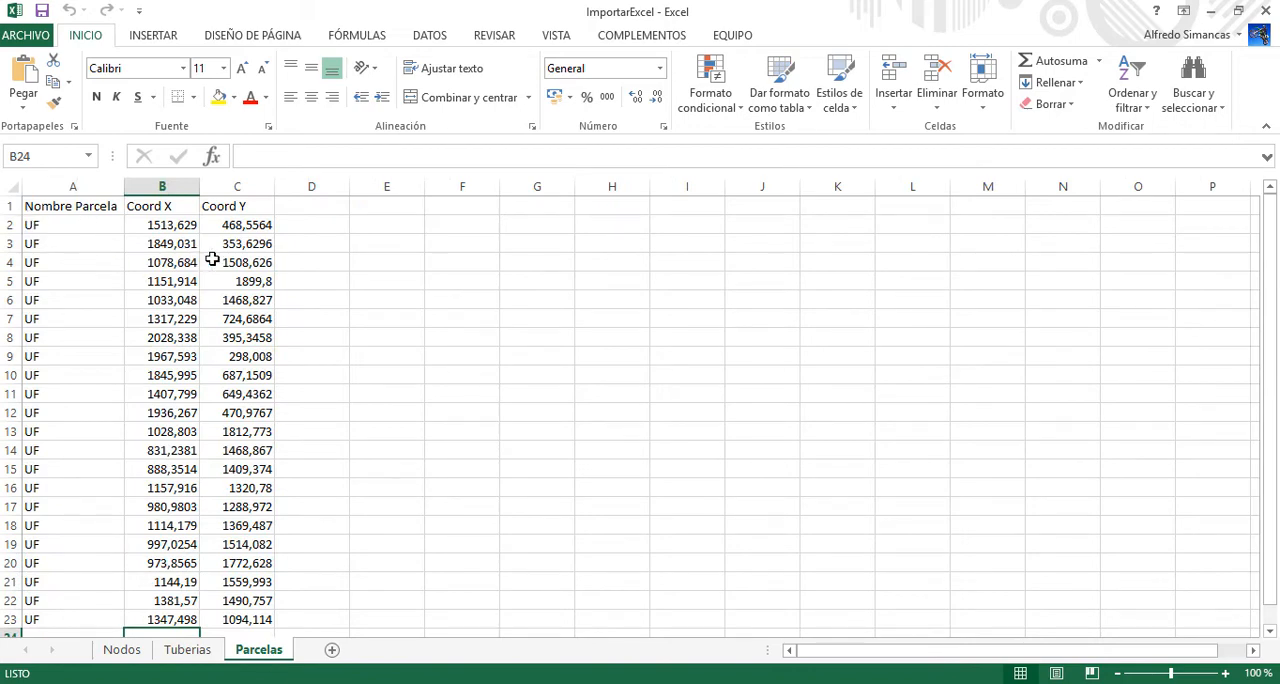
{"action": "scroll", "coordinate": [205, 257], "scroll_direction": "down", "scroll_amount": 2}
{"action": "scroll", "coordinate": [210, 262], "scroll_direction": "up", "scroll_amount": 2}
{"action": "left_click", "coordinate": [1275, 10]}
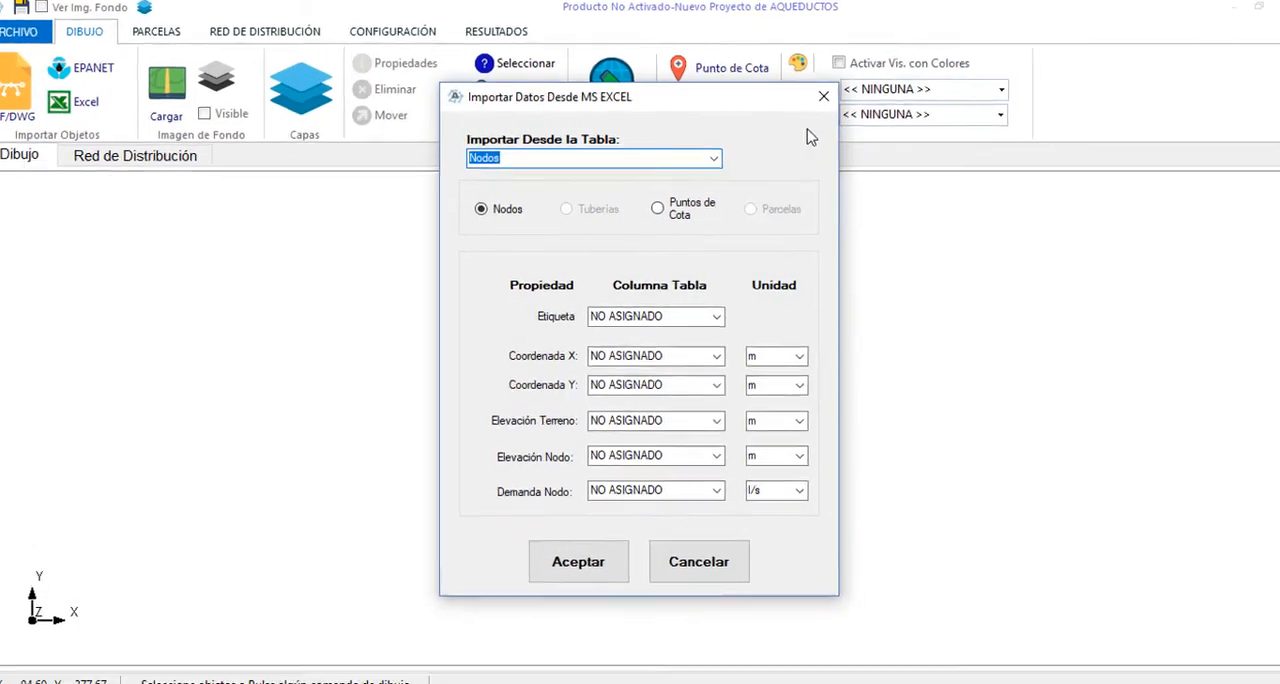
For the Nodos table import, map the label to Nombre nodo and the coordinates to Coord X and Coord Y, leaving terrain elevation unassigned
{"action": "left_click", "coordinate": [716, 318]}
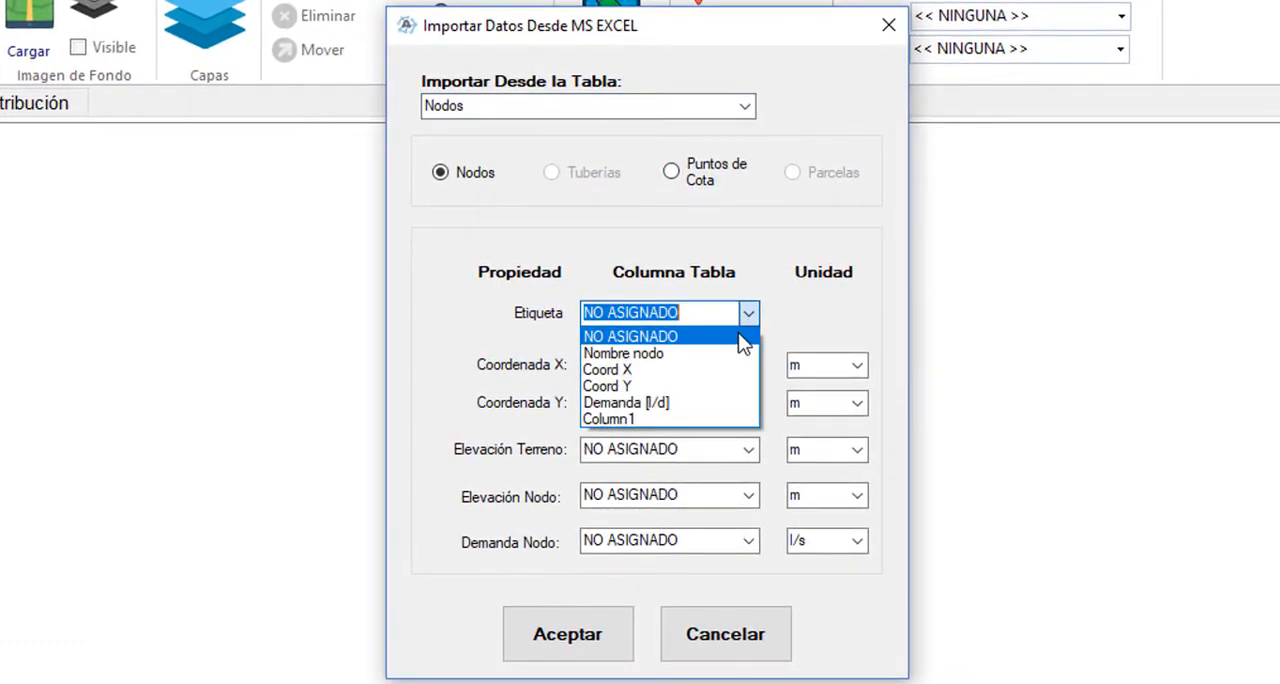
{"action": "left_click", "coordinate": [690, 353]}
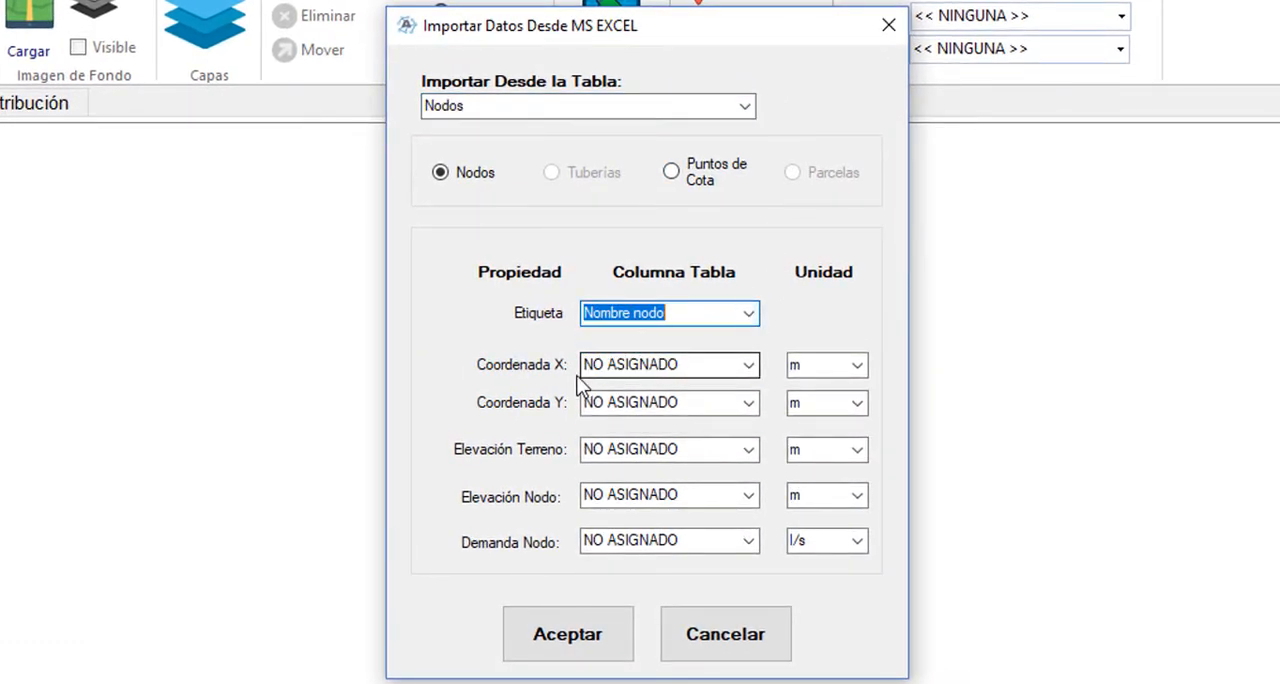
{"action": "left_click", "coordinate": [748, 364]}
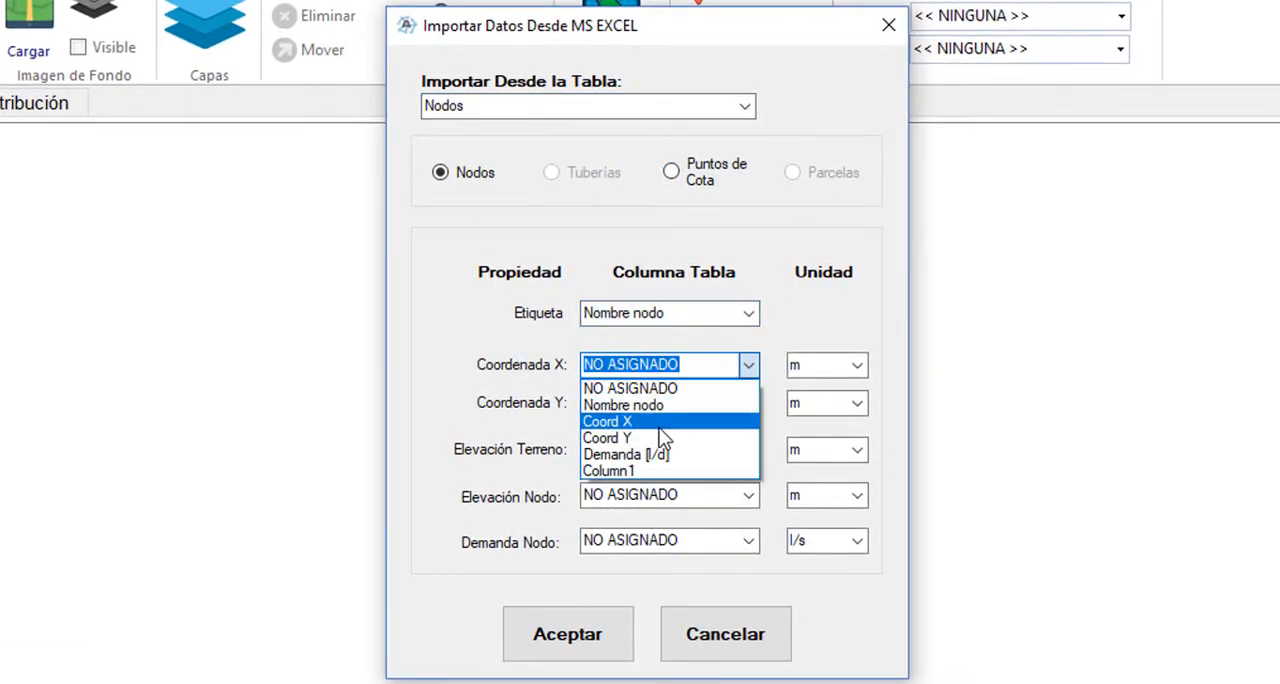
{"action": "left_click", "coordinate": [665, 421]}
{"action": "left_click", "coordinate": [746, 403]}
{"action": "left_click", "coordinate": [680, 477]}
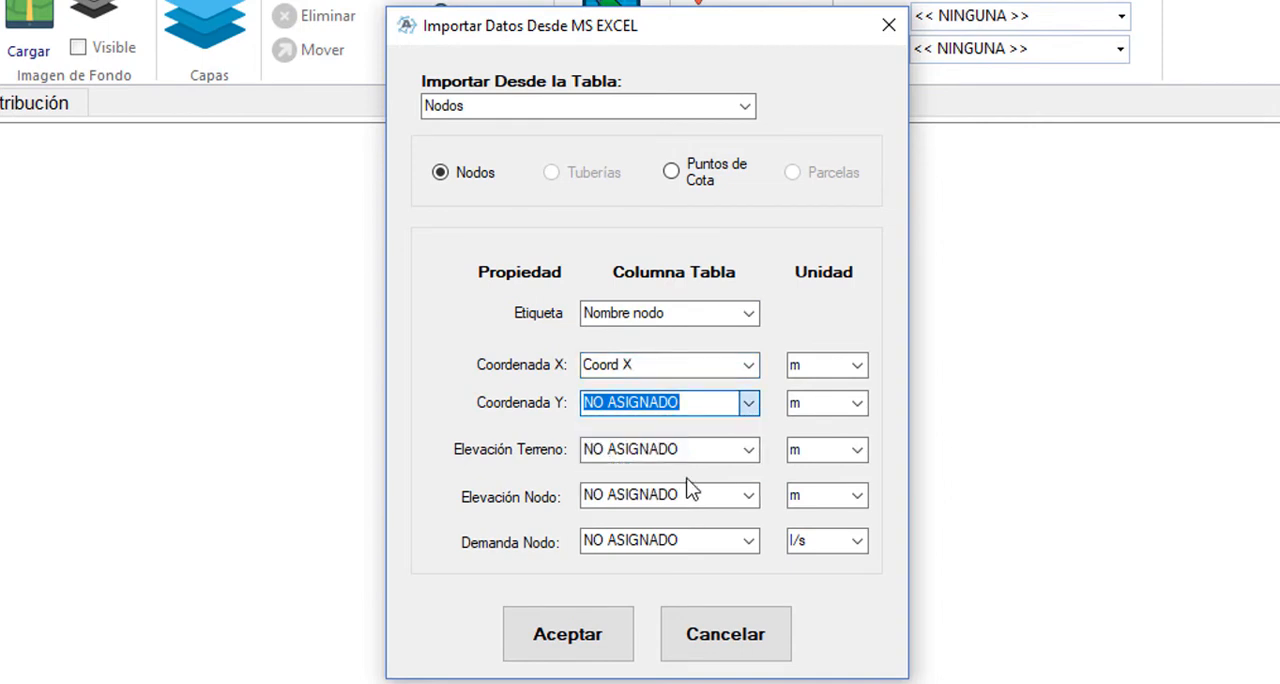
{"action": "left_click", "coordinate": [752, 451]}
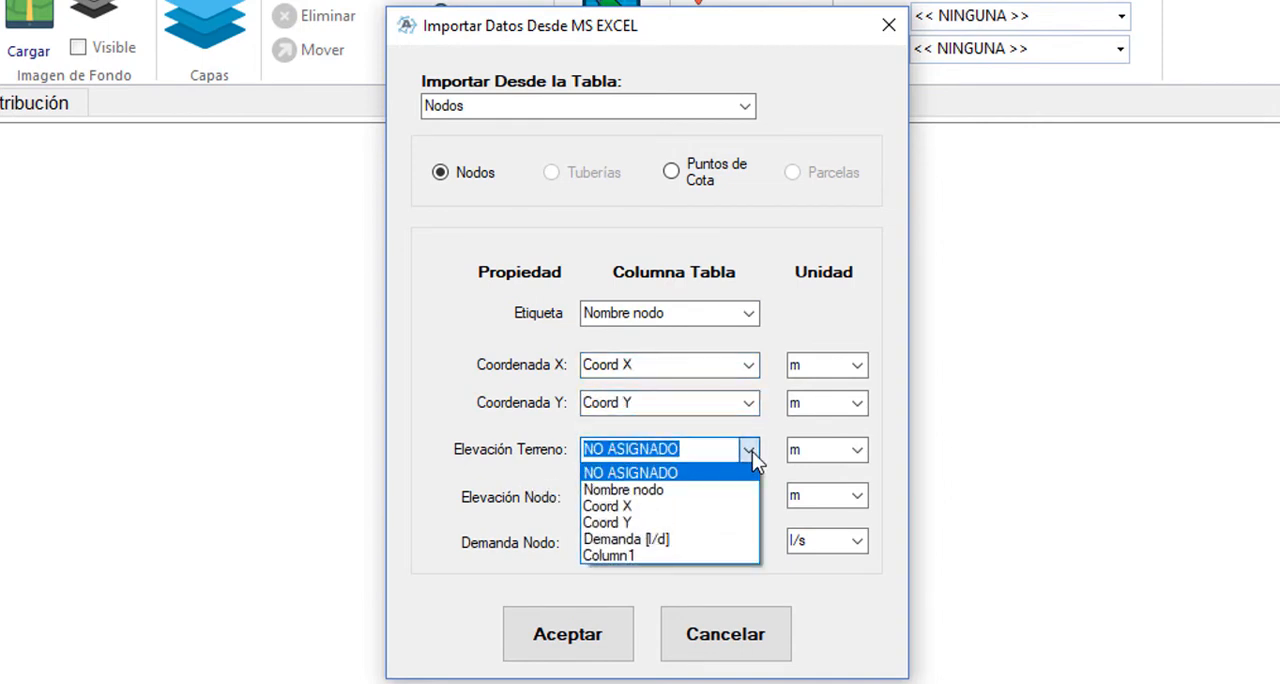
{"action": "left_click", "coordinate": [752, 451]}
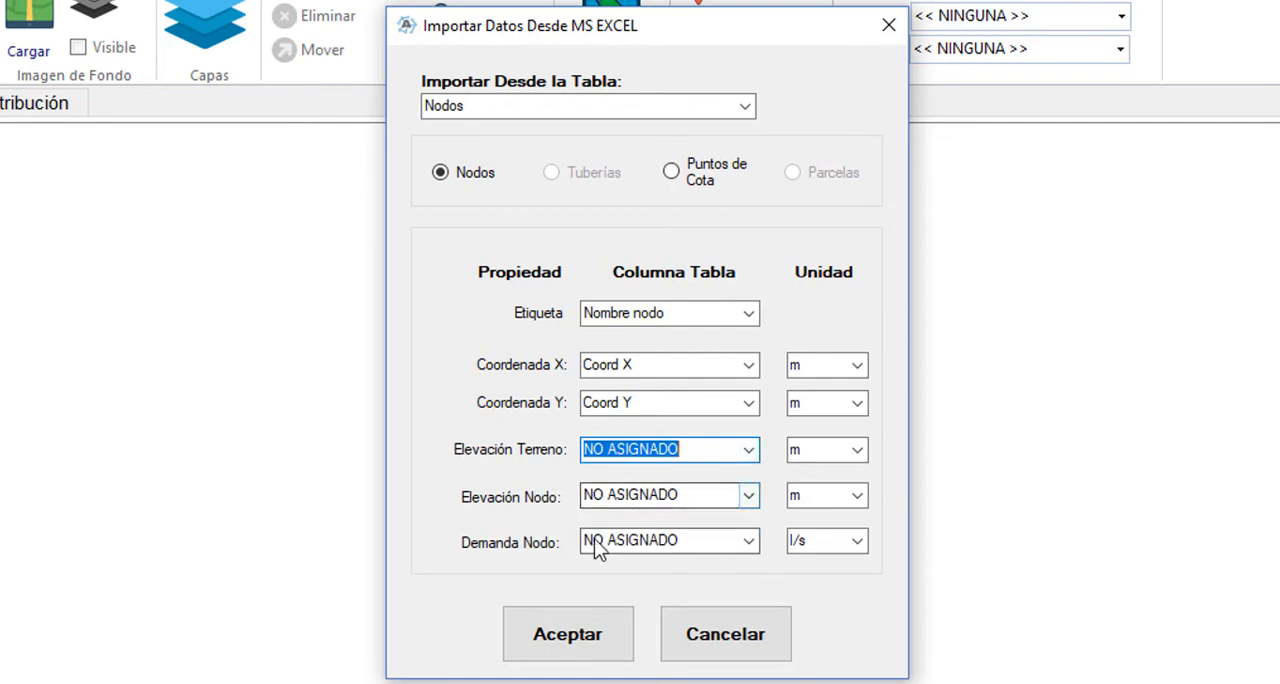
Map the node demand to the Demanda [l/d] column with unit l/d, and import the nodes
{"action": "left_click", "coordinate": [748, 541]}
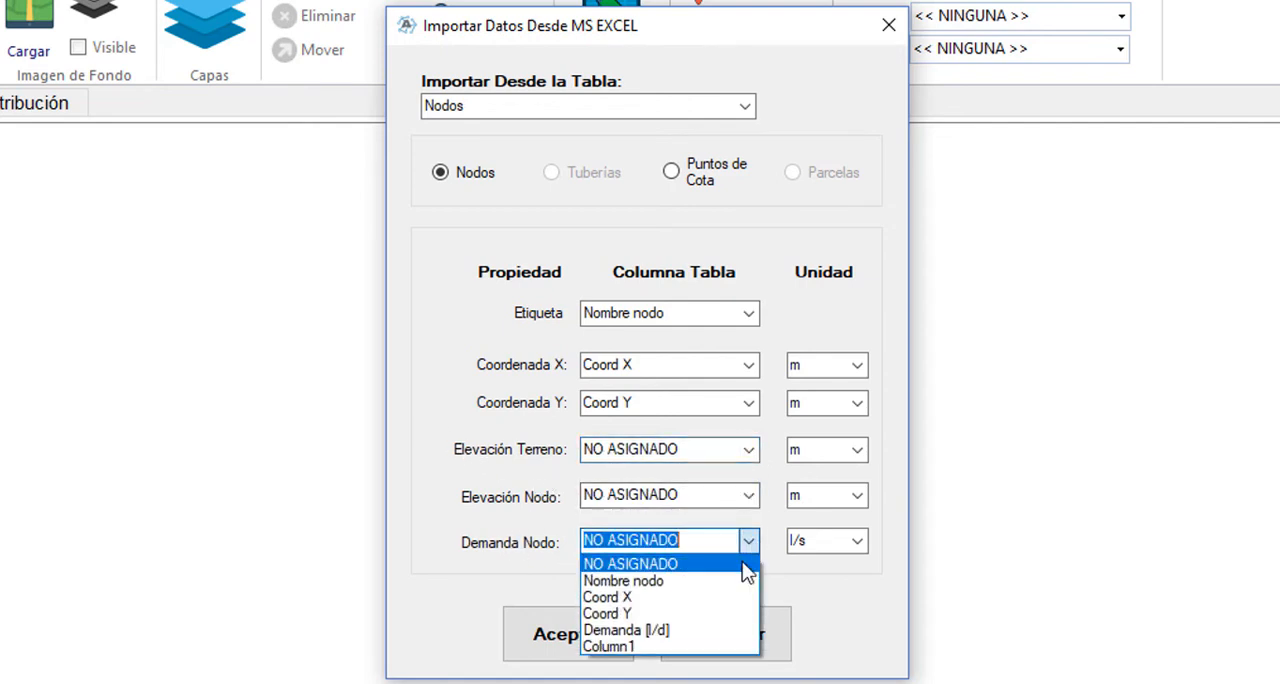
{"action": "left_click", "coordinate": [657, 630]}
{"action": "left_click", "coordinate": [857, 540]}
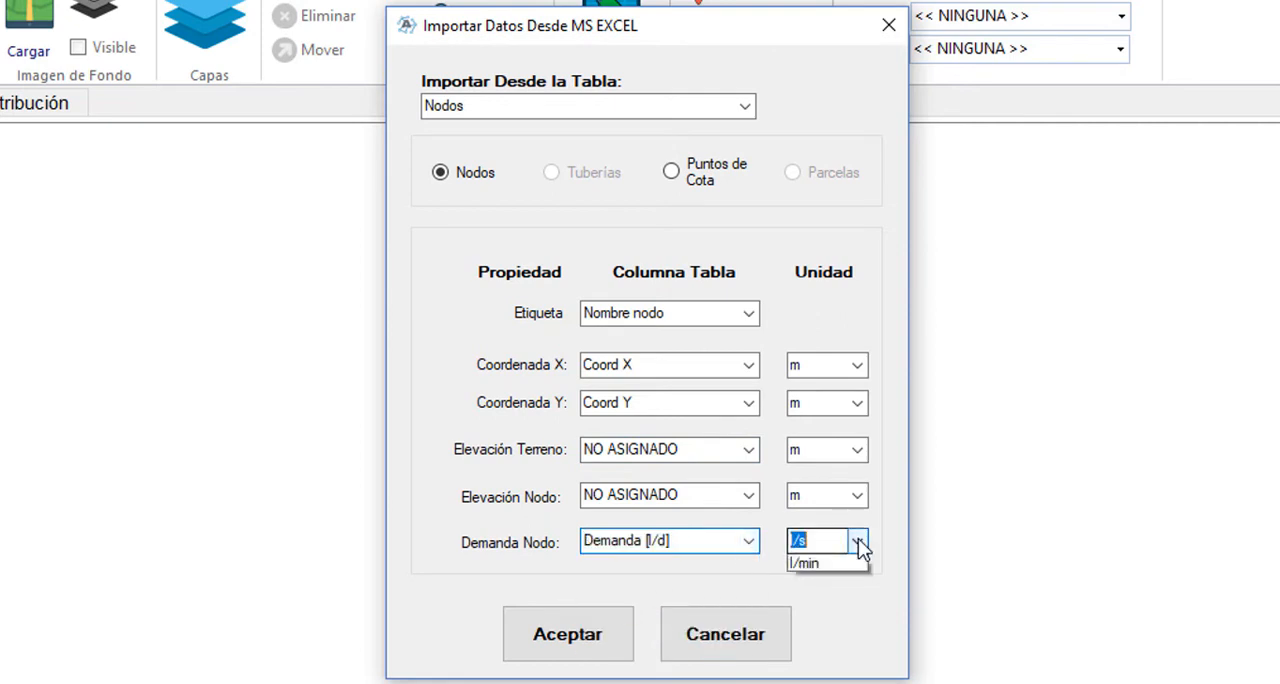
{"action": "left_click", "coordinate": [826, 664]}
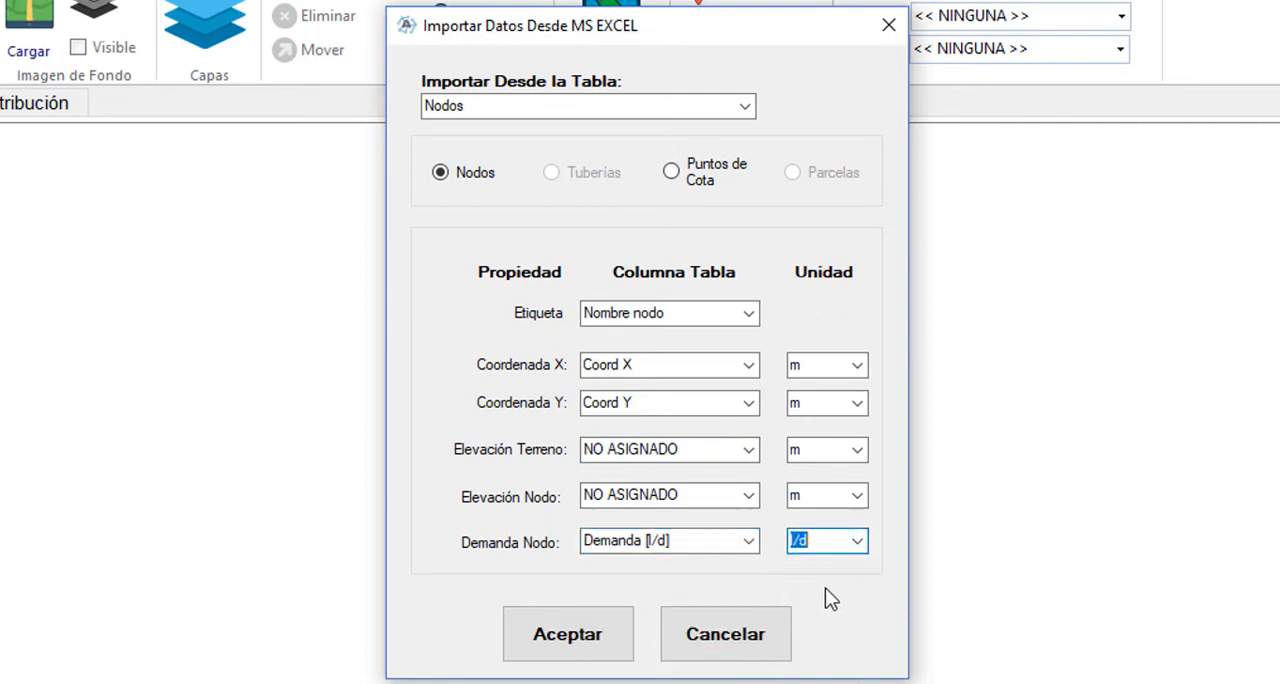
{"action": "left_click", "coordinate": [582, 644]}
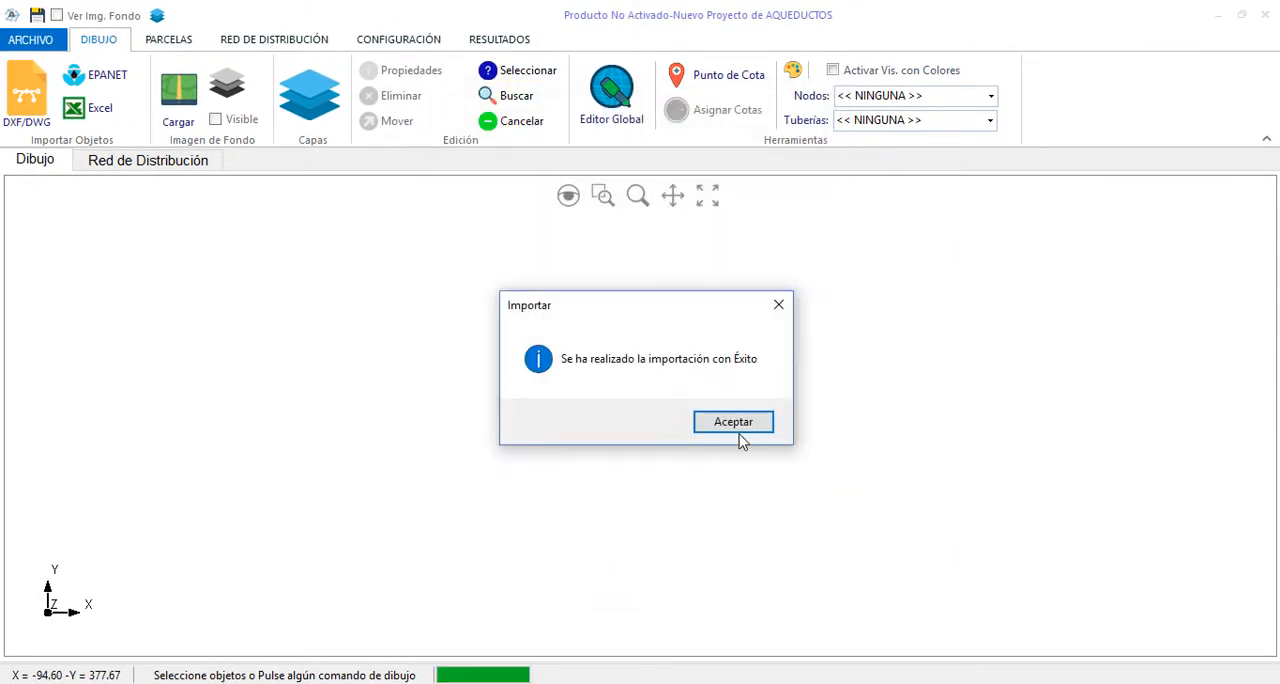
{"action": "left_click", "coordinate": [733, 422]}
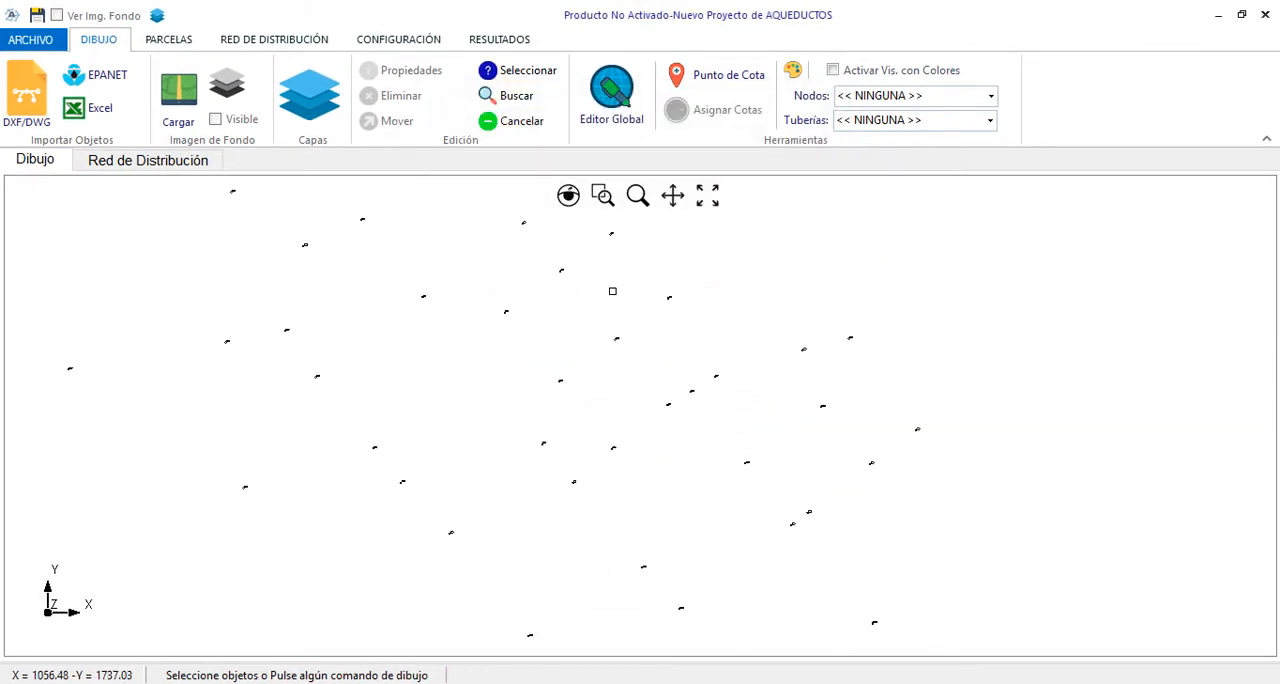
Inspect the properties of imported node N-12 without changing them, and clear the selection
{"action": "scroll", "coordinate": [612, 291], "scroll_direction": "up", "scroll_amount": 5}
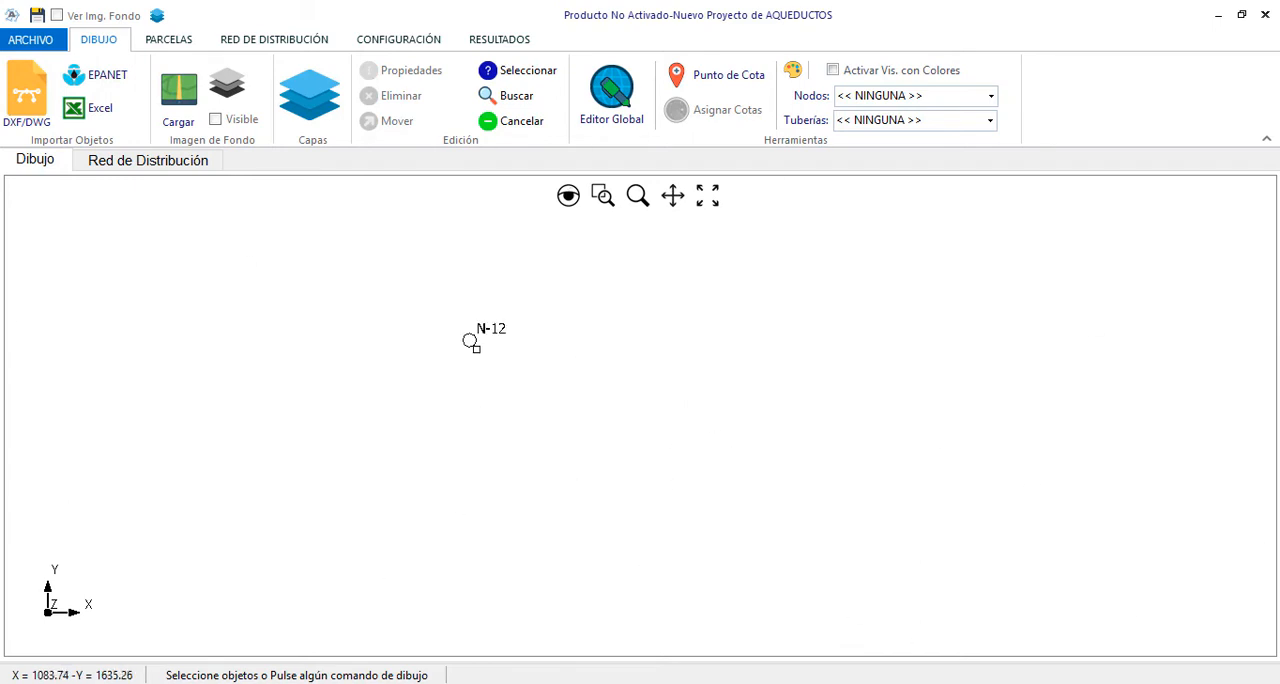
{"action": "left_click", "coordinate": [471, 344]}
{"action": "right_click", "coordinate": [551, 355]}
{"action": "left_click", "coordinate": [572, 364]}
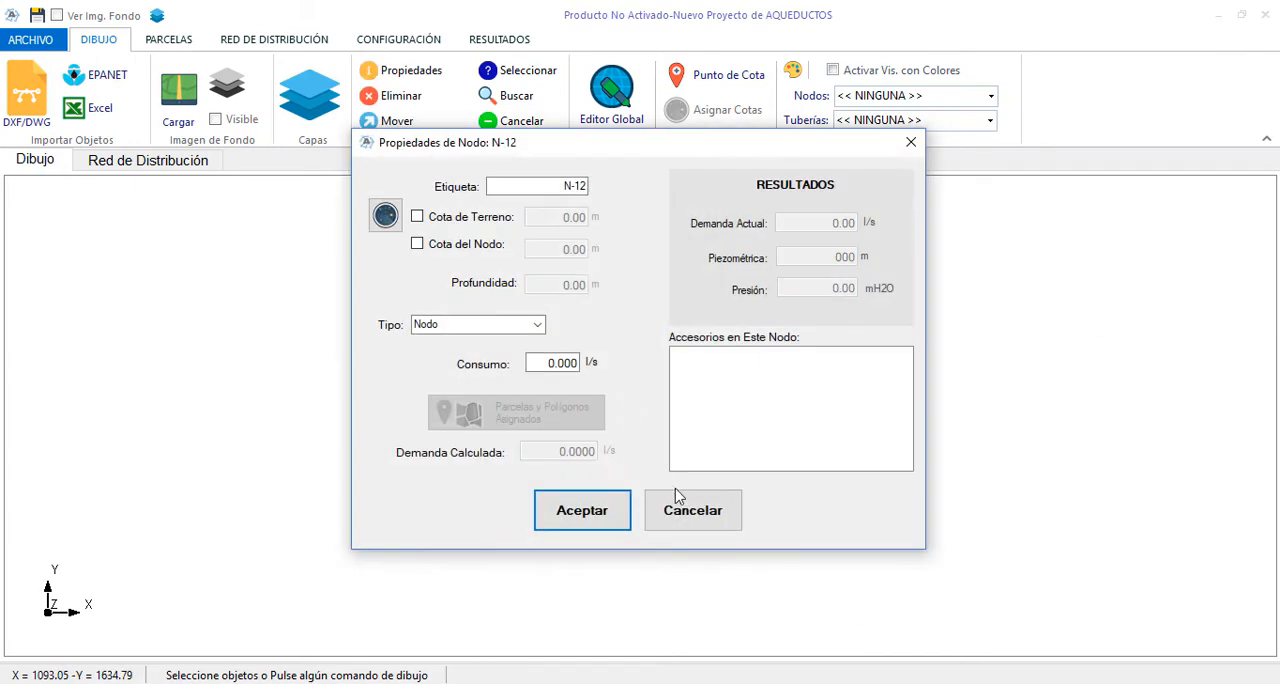
{"action": "left_click", "coordinate": [693, 508]}
{"action": "scroll", "coordinate": [864, 414], "scroll_direction": "up", "scroll_amount": 2}
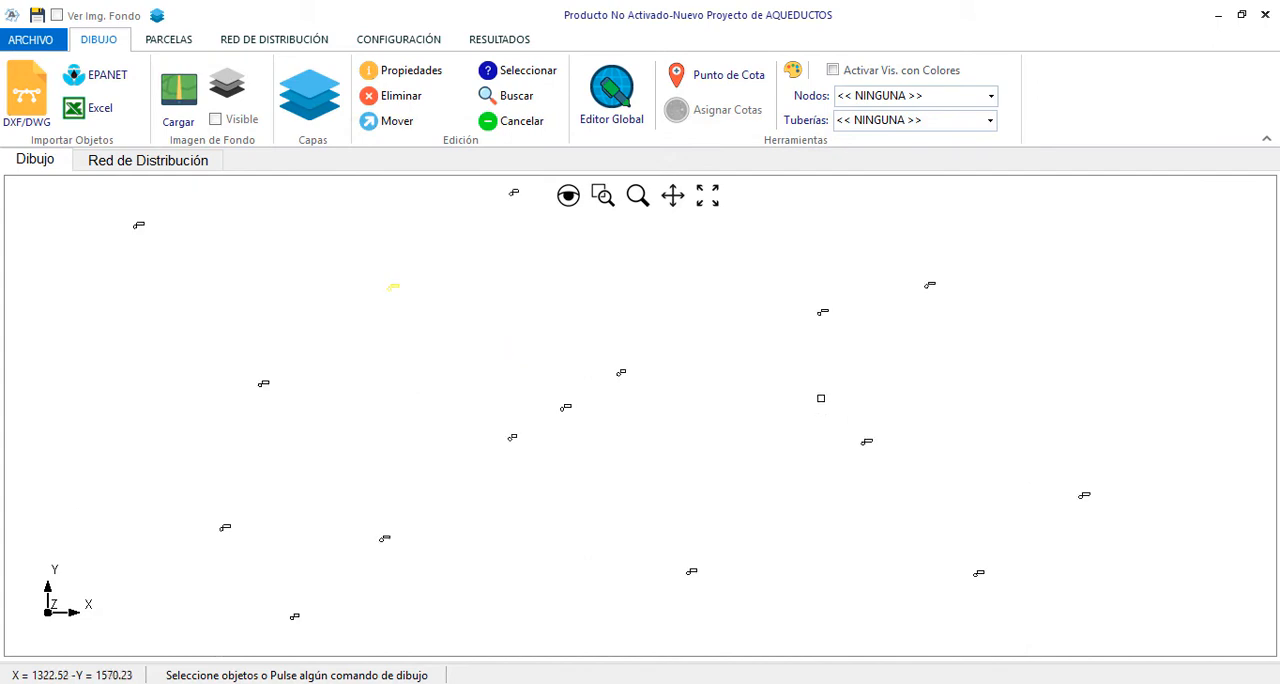
{"action": "key", "text": "Escape"}
Start another Excel import from the workbook, choosing the Tuberias table and pipes as the object type
{"action": "left_click", "coordinate": [100, 108]}
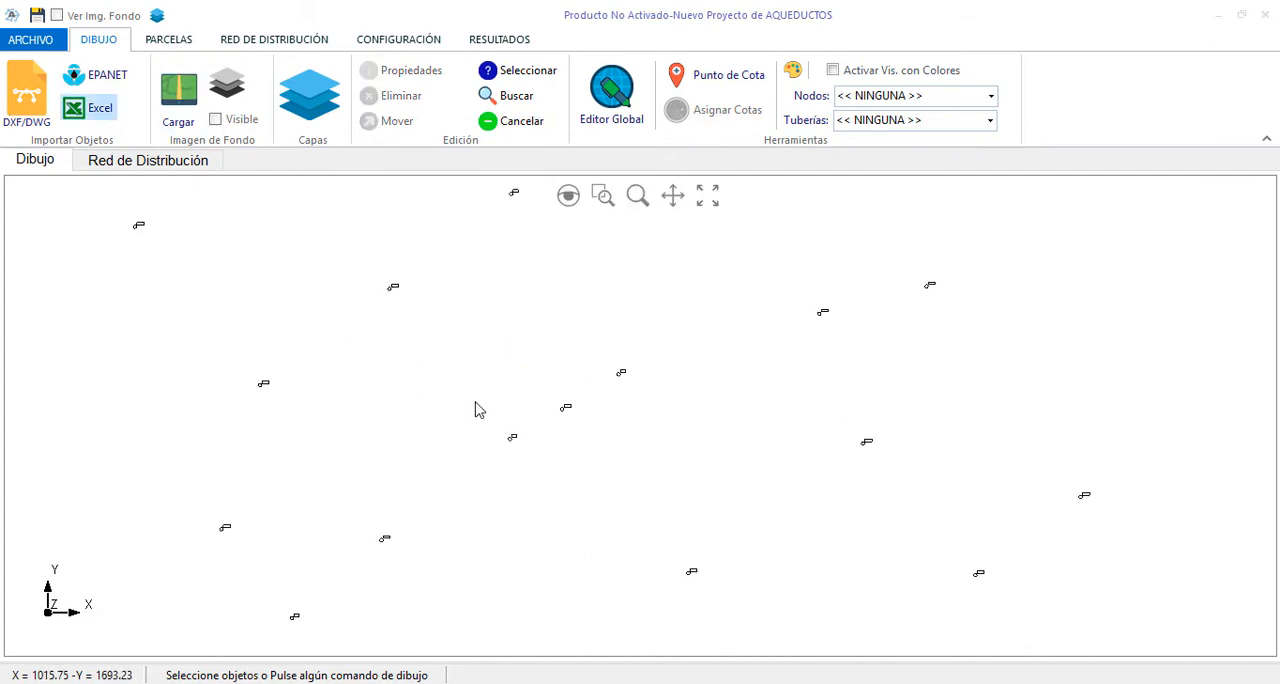
{"action": "double_click", "coordinate": [257, 152]}
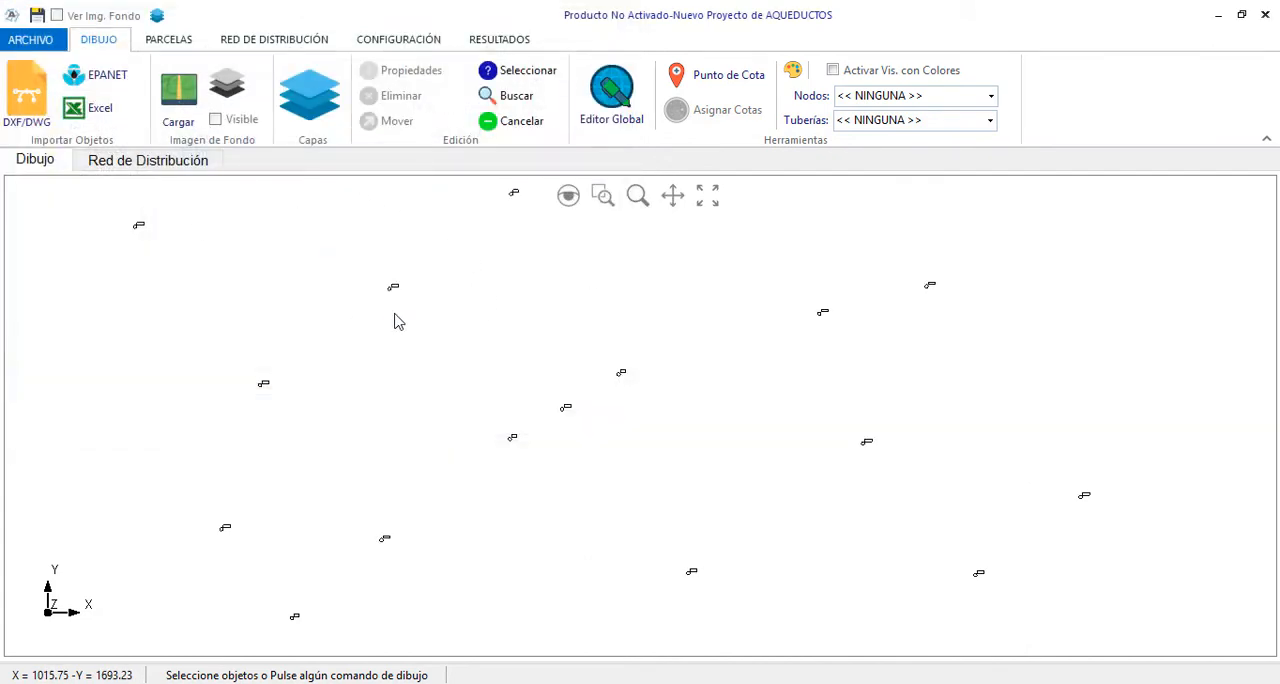
{"action": "left_click", "coordinate": [711, 163]}
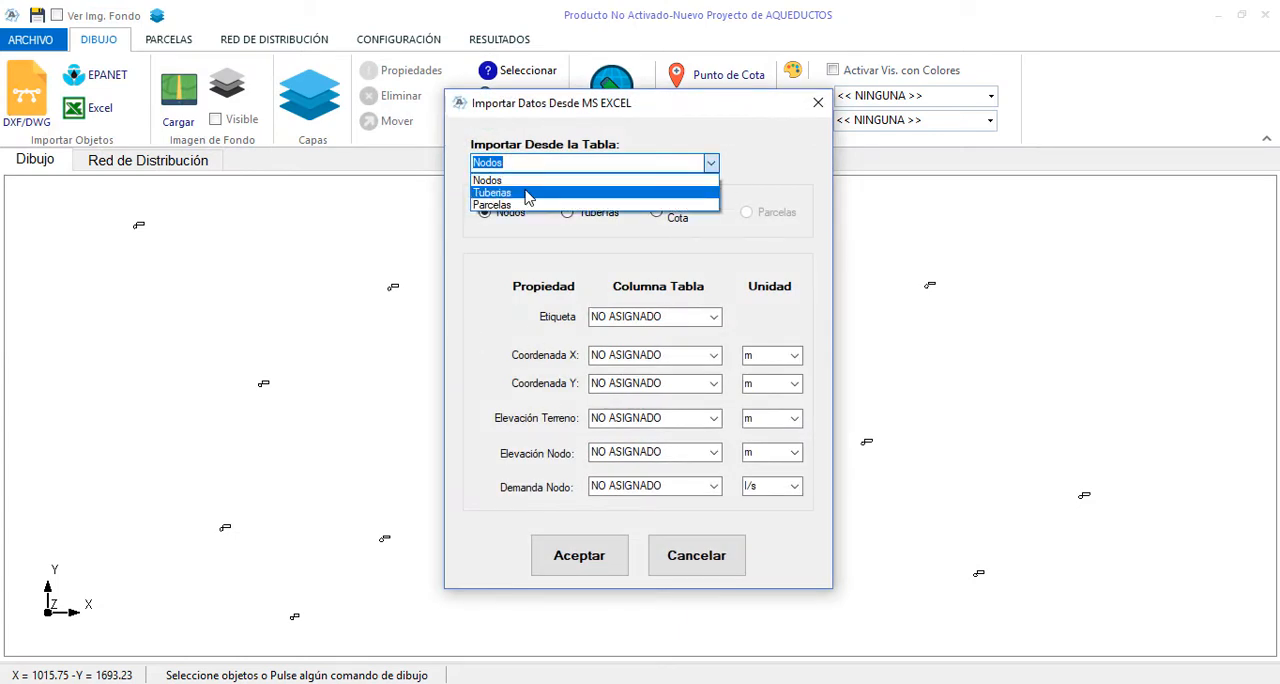
{"action": "left_click", "coordinate": [527, 193]}
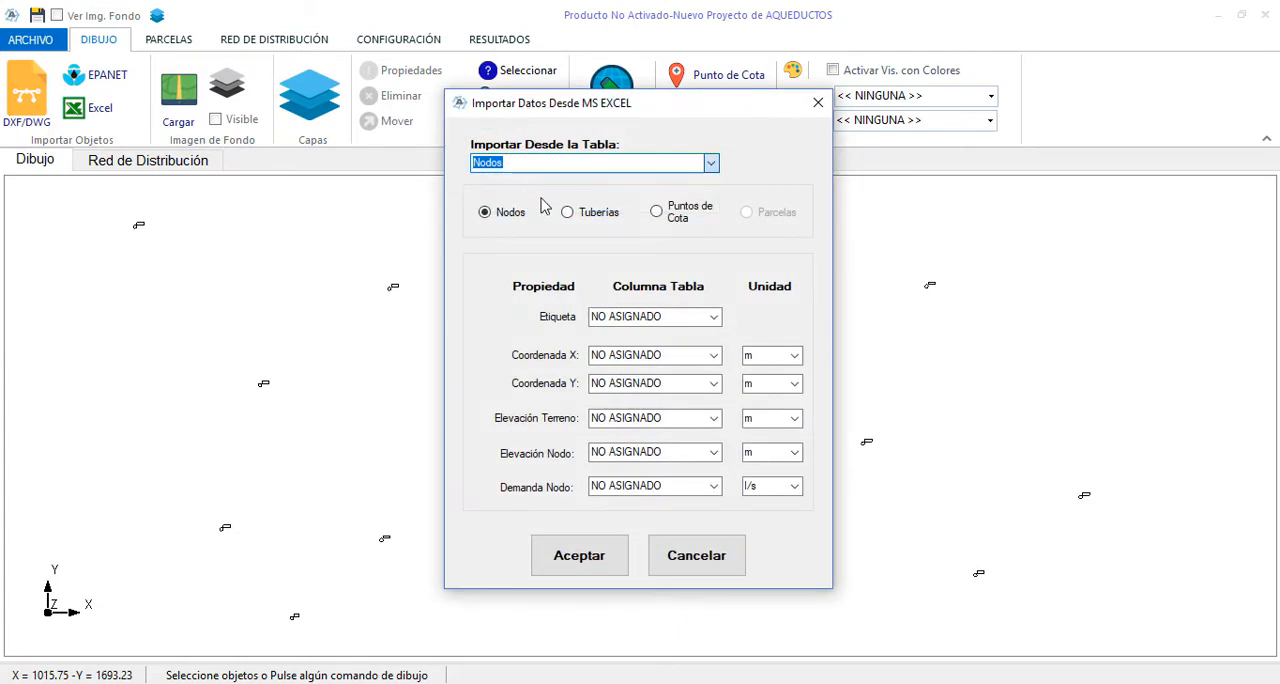
{"action": "left_click", "coordinate": [586, 215]}
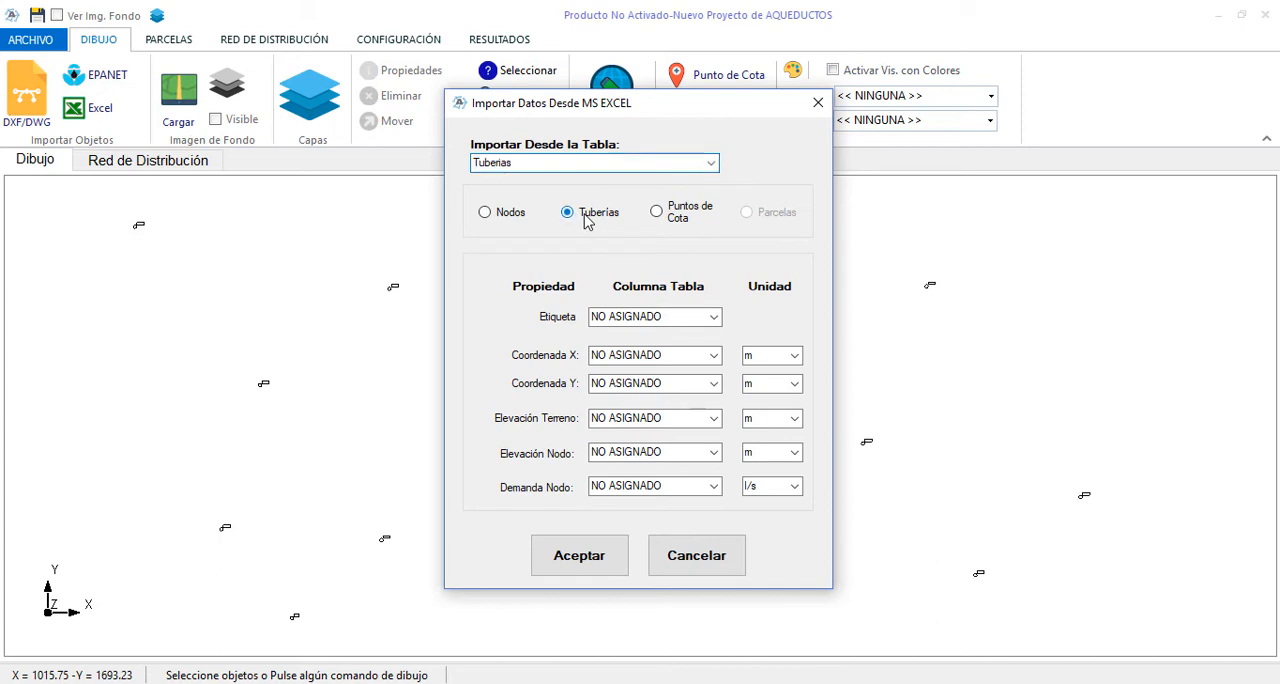
Map the pipes' start node to the NodoInicial column and their end node to NodoFinal
{"action": "left_click", "coordinate": [716, 314]}
{"action": "left_click", "coordinate": [640, 380]}
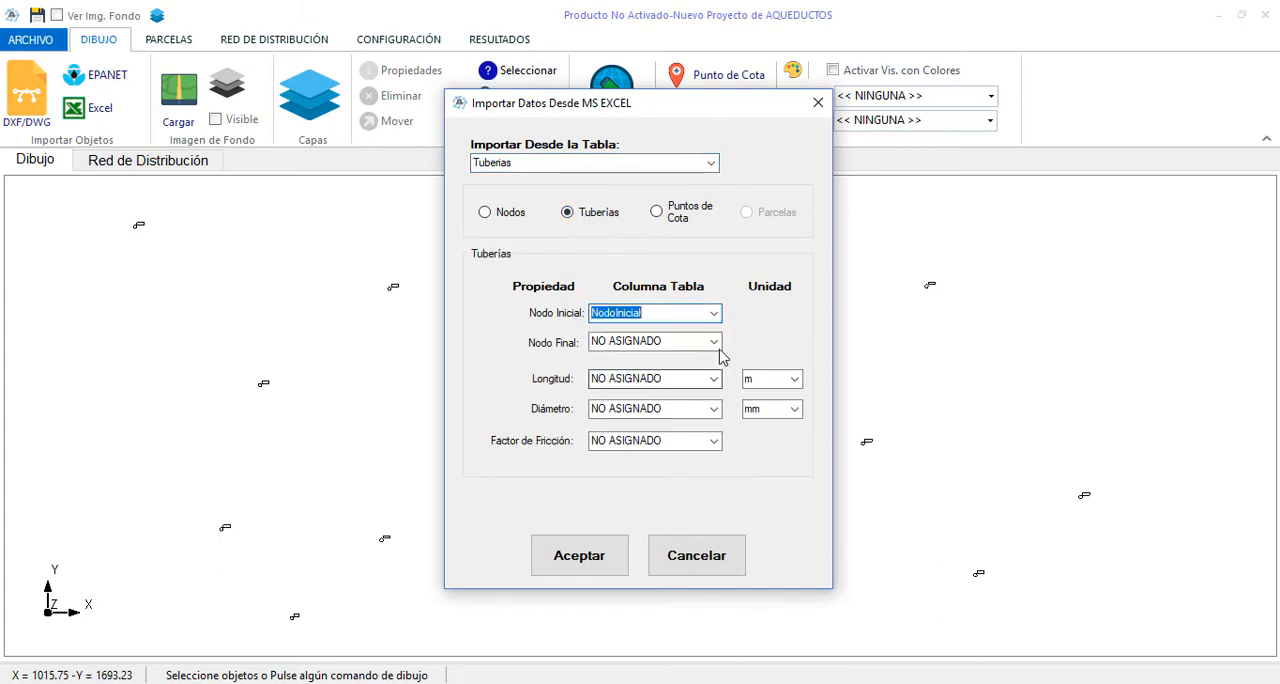
{"action": "left_click", "coordinate": [714, 342]}
{"action": "left_click", "coordinate": [650, 421]}
Map pipe length to Longitud [m], diameter to Diámetro_mm and friction factor to Coeficiente Fricción, and import the pipes
{"action": "left_click", "coordinate": [714, 379]}
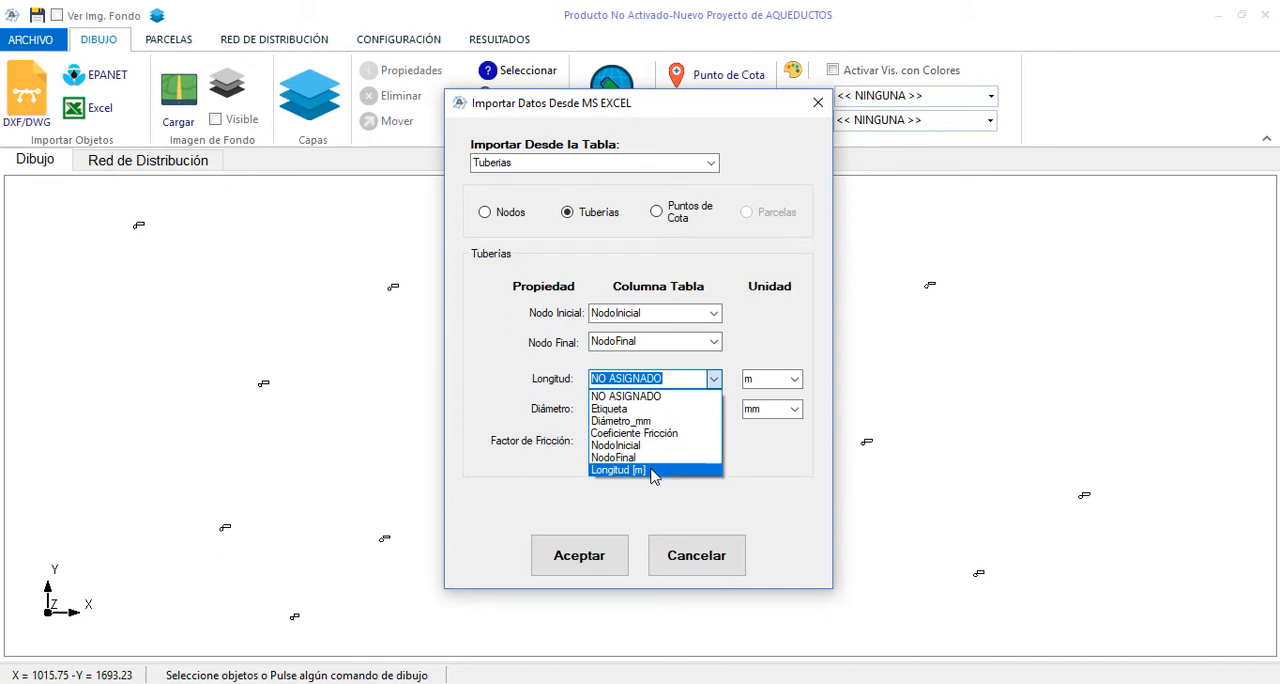
{"action": "left_click", "coordinate": [650, 470]}
{"action": "left_click", "coordinate": [714, 409]}
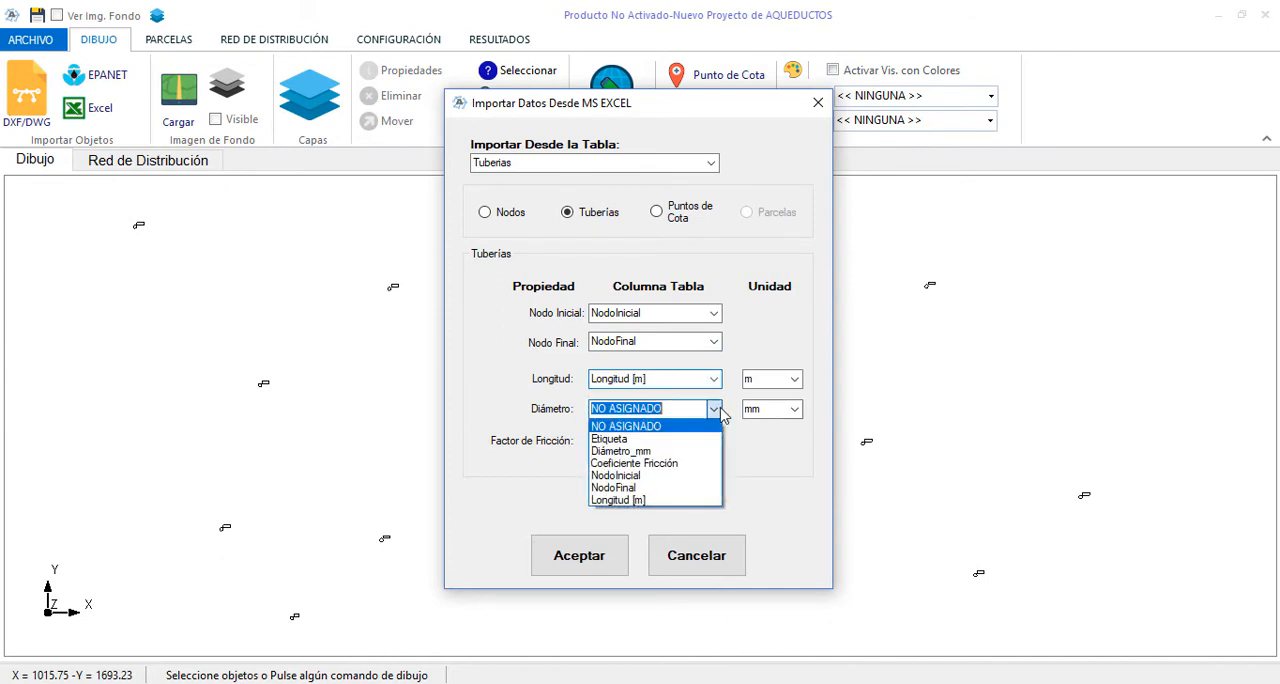
{"action": "left_click", "coordinate": [630, 447]}
{"action": "left_click", "coordinate": [714, 441]}
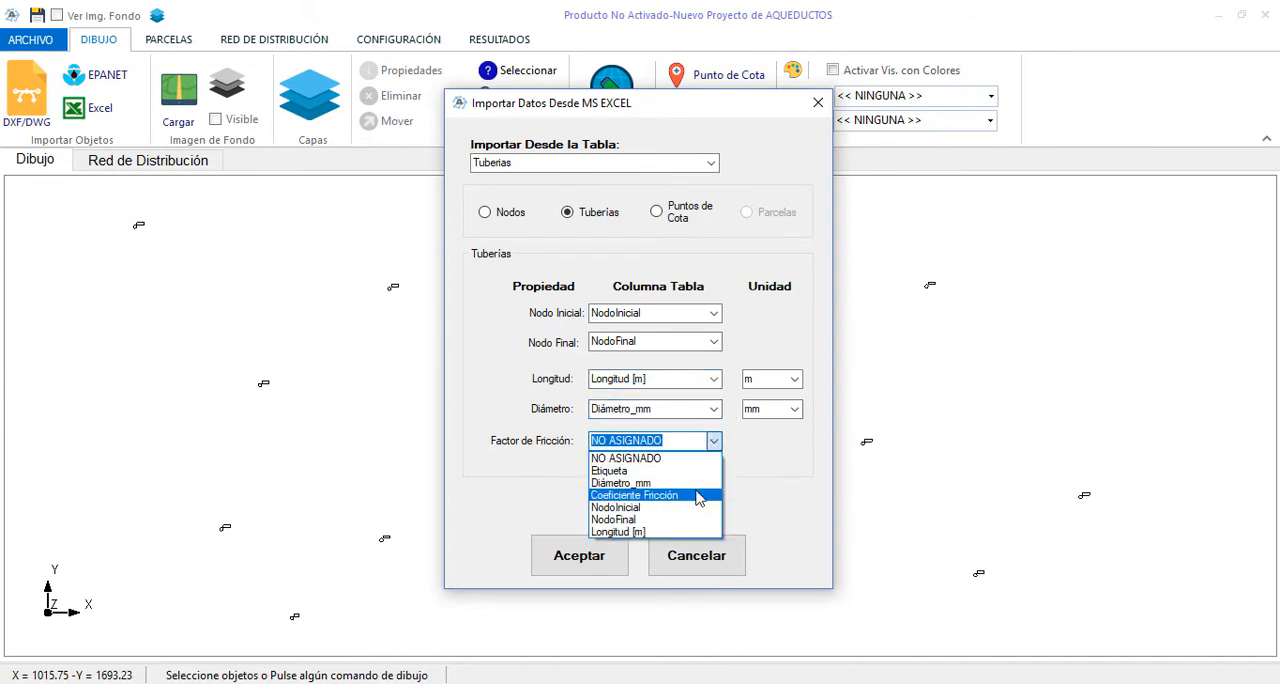
{"action": "left_click", "coordinate": [645, 487]}
{"action": "left_click", "coordinate": [600, 562]}
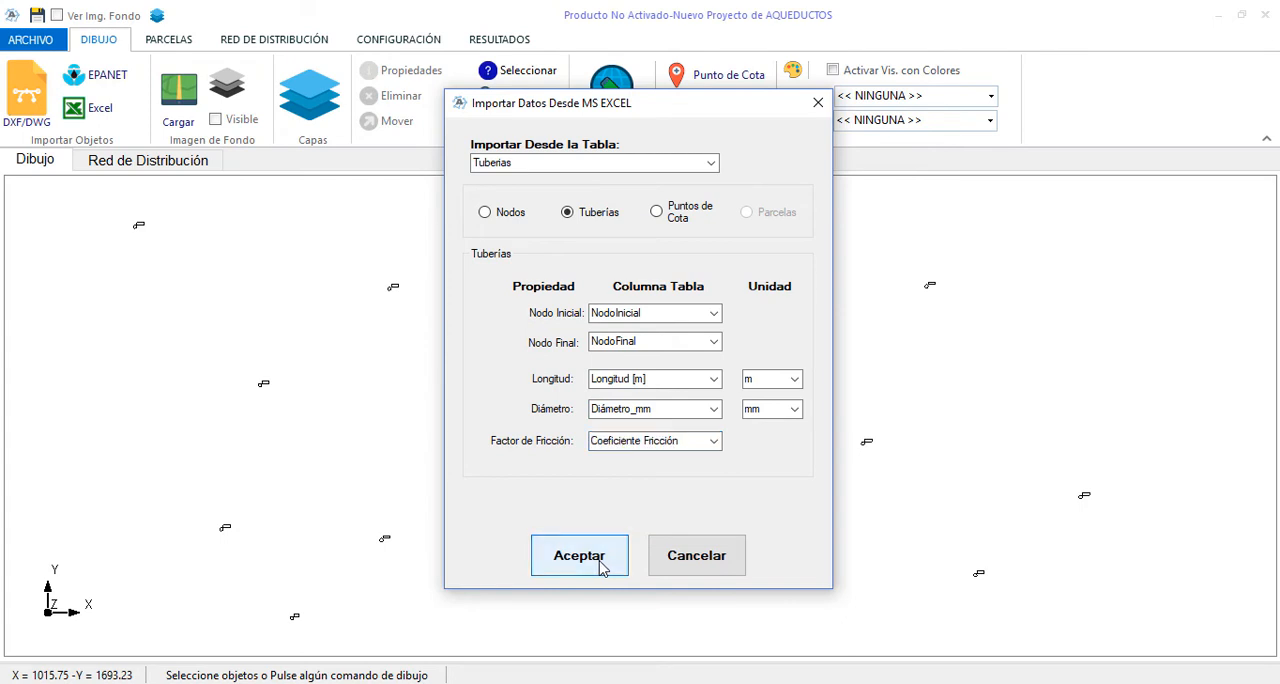
{"action": "left_click", "coordinate": [727, 420]}
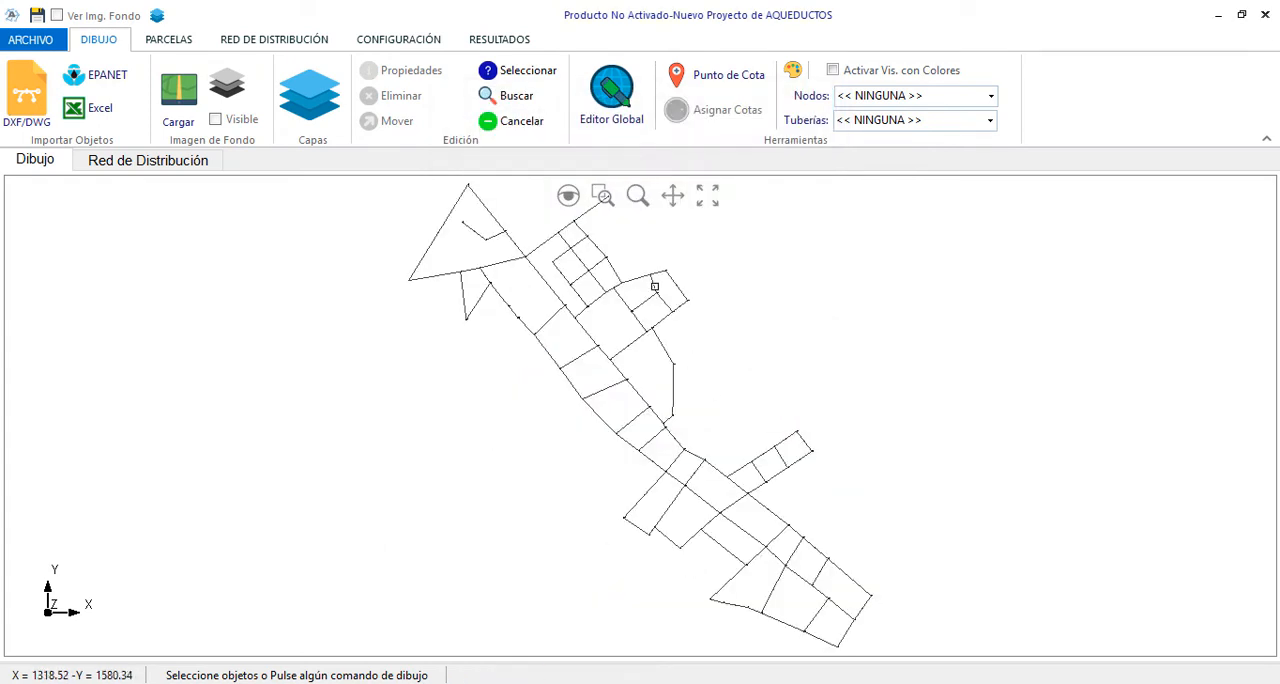
Inspect the properties of imported node N-31 without changing them
{"action": "scroll", "coordinate": [660, 275], "scroll_direction": "up", "scroll_amount": 6}
{"action": "scroll", "coordinate": [690, 243], "scroll_direction": "down", "scroll_amount": 2}
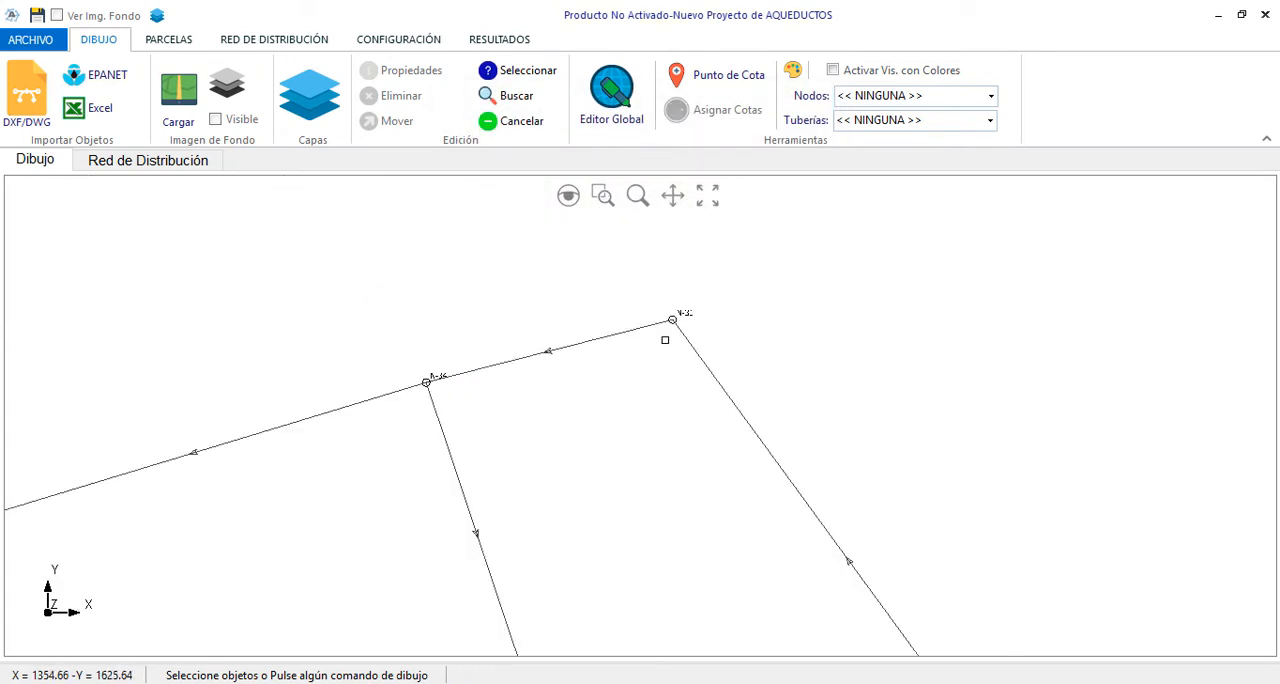
{"action": "scroll", "coordinate": [700, 286], "scroll_direction": "up", "scroll_amount": 2}
{"action": "left_click", "coordinate": [657, 348]}
{"action": "right_click", "coordinate": [722, 370]}
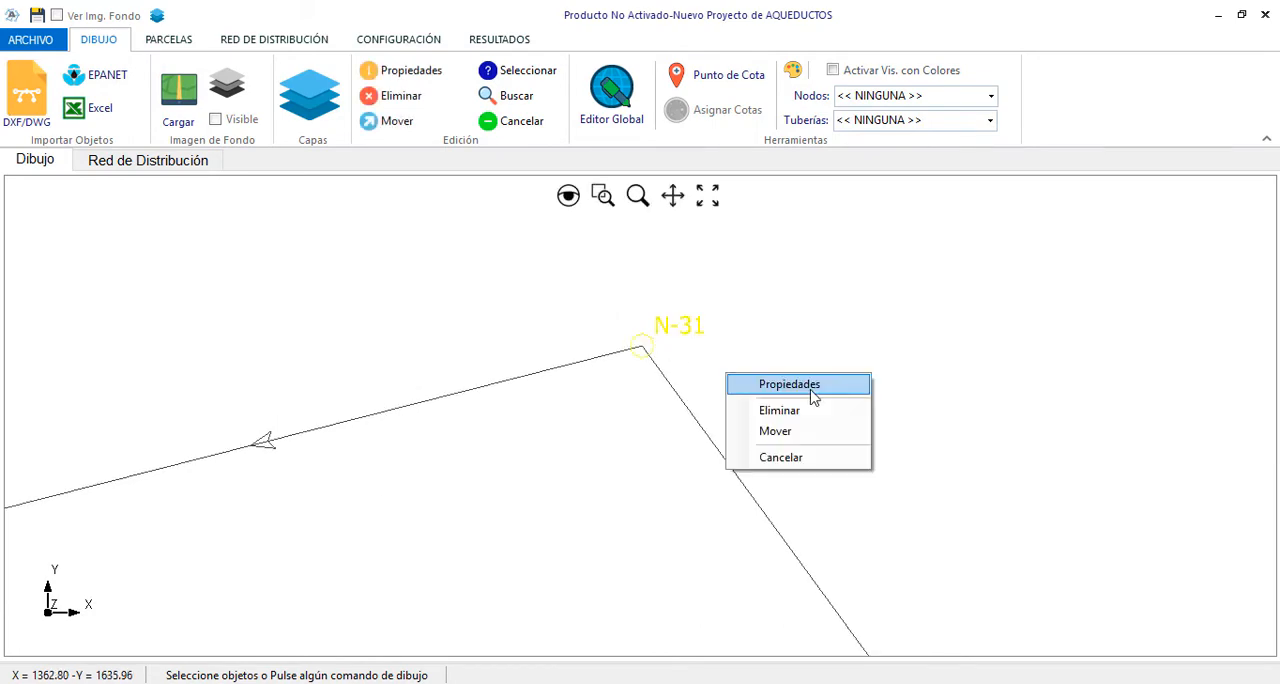
{"action": "left_click", "coordinate": [814, 397]}
{"action": "left_click", "coordinate": [712, 512]}
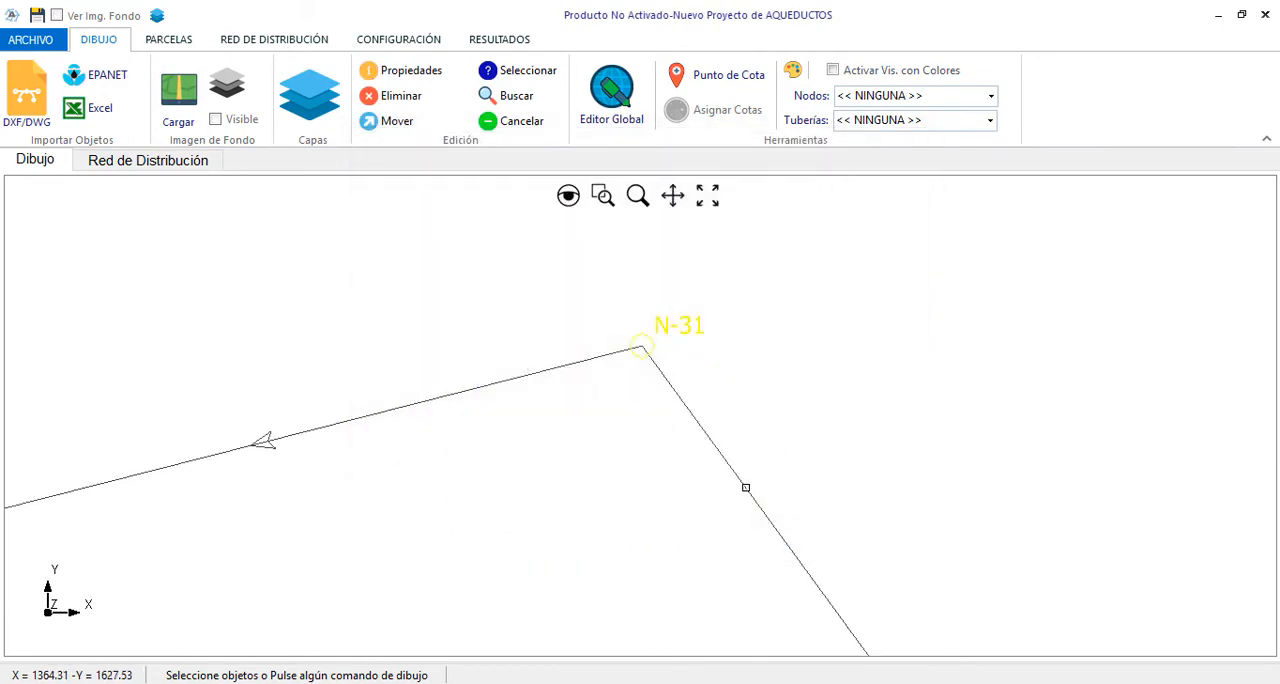
Check the user-defined length and roughness of imported pipe N-30--N-31 without changing them, and clear the selection
{"action": "double_click", "coordinate": [763, 458]}
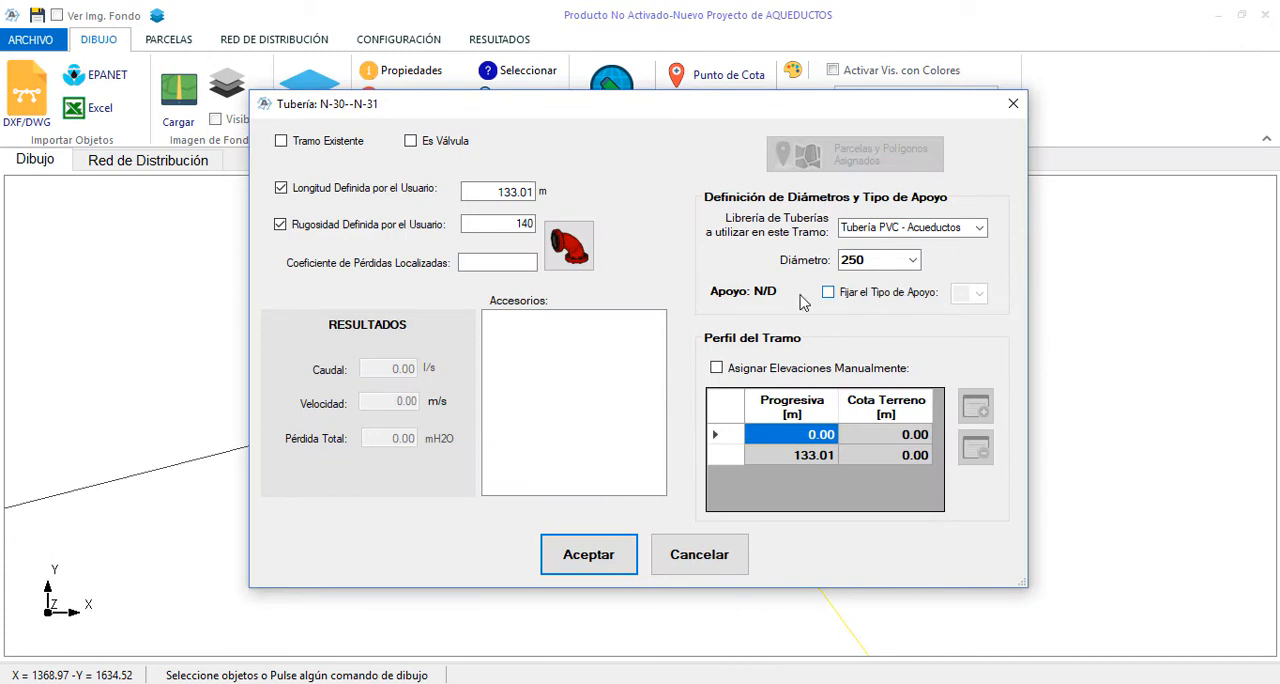
{"action": "left_click", "coordinate": [500, 195]}
{"action": "left_click", "coordinate": [496, 230]}
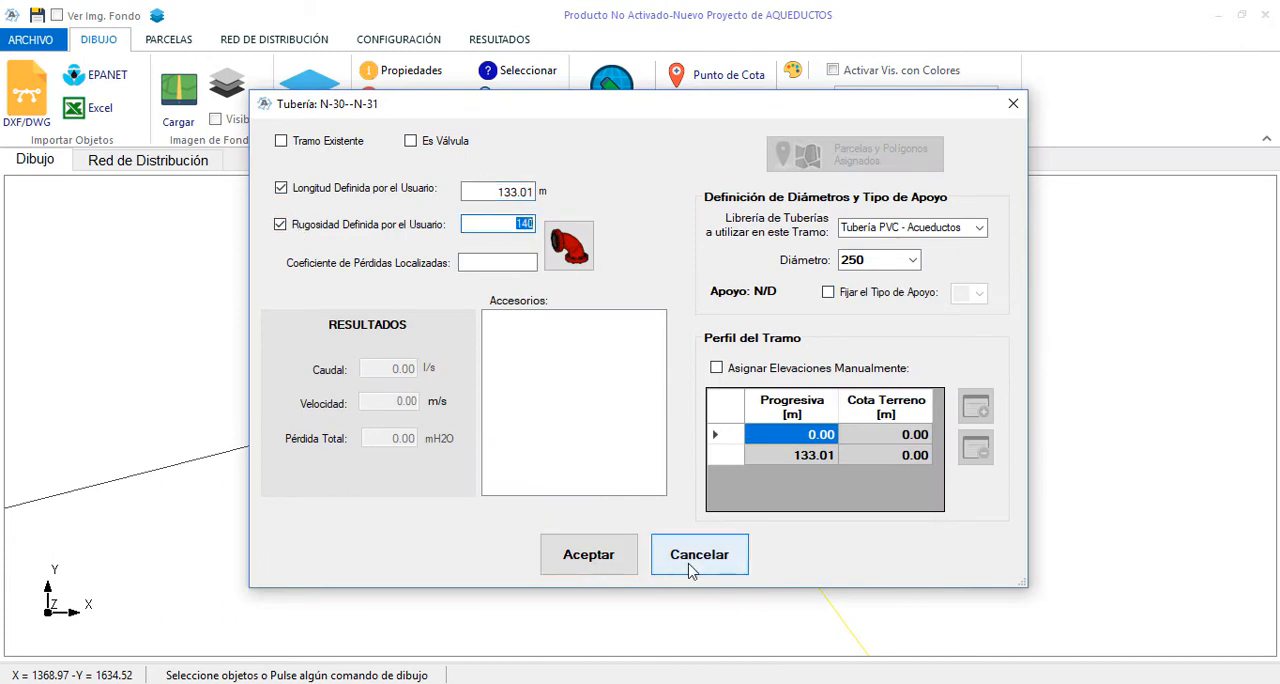
{"action": "left_click", "coordinate": [699, 555]}
{"action": "right_click", "coordinate": [767, 378]}
{"action": "left_click", "coordinate": [786, 531]}
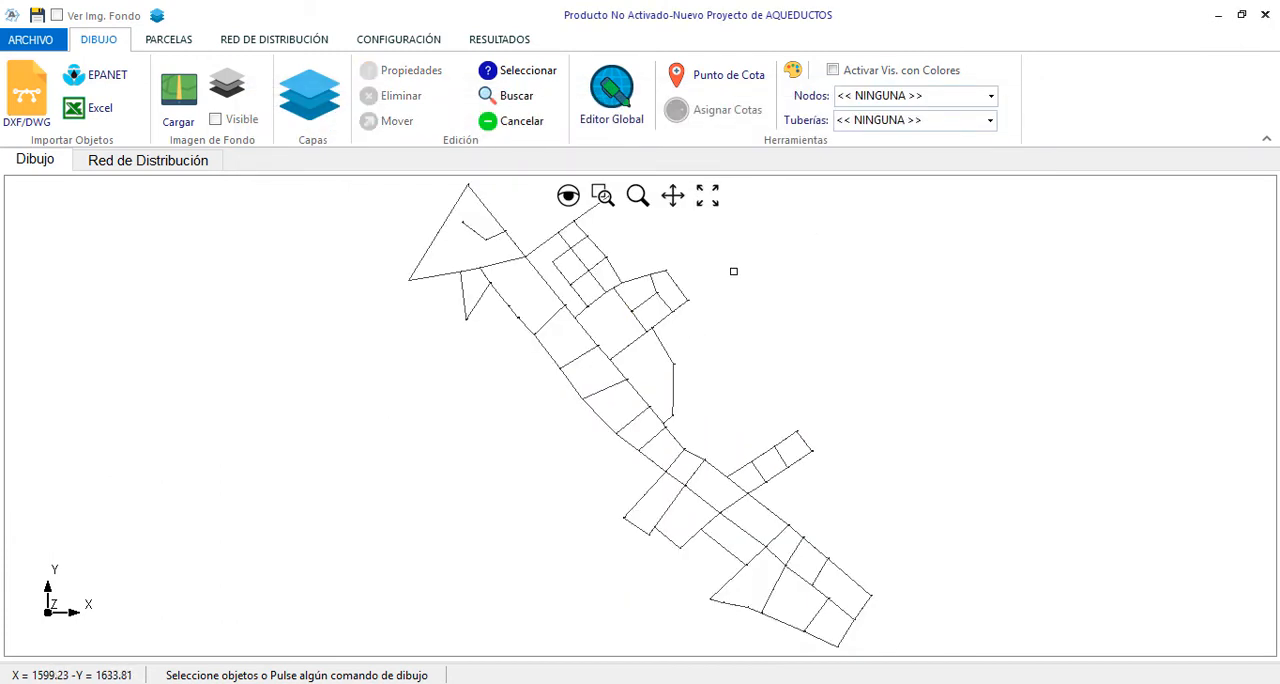
Close the current project and create a new empty one
{"action": "left_click", "coordinate": [40, 40]}
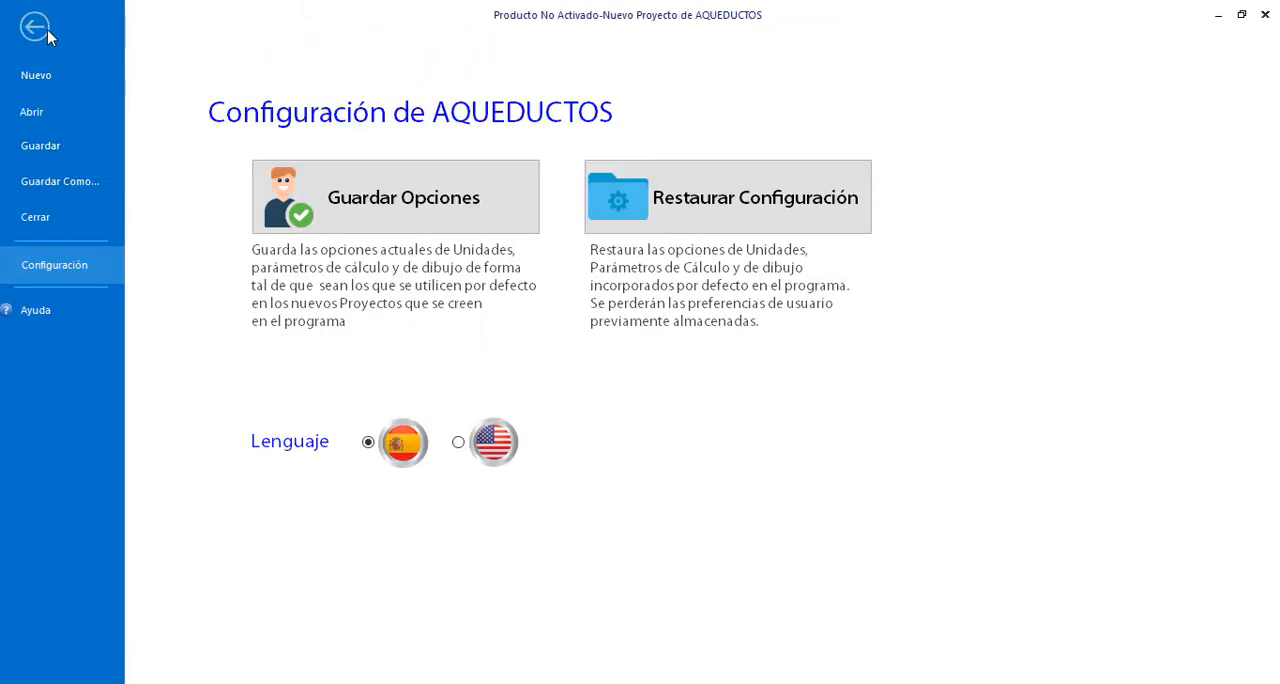
{"action": "left_click", "coordinate": [48, 216]}
{"action": "left_click", "coordinate": [767, 418]}
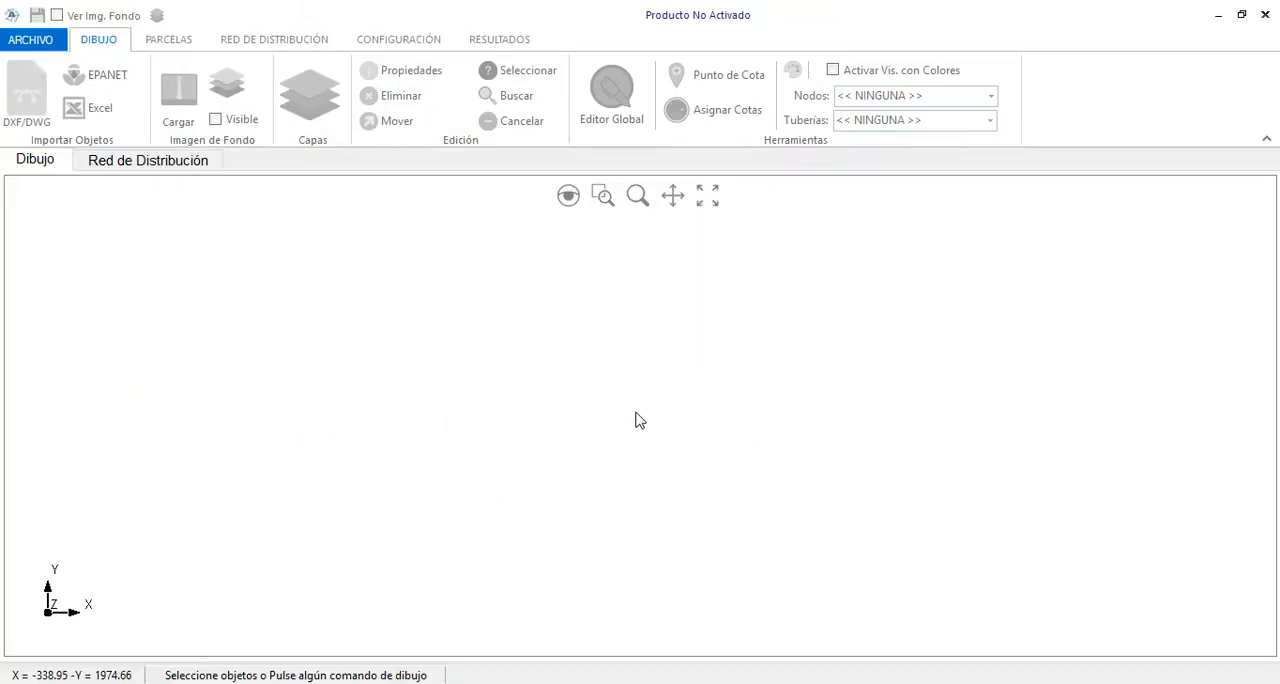
{"action": "left_click", "coordinate": [40, 40]}
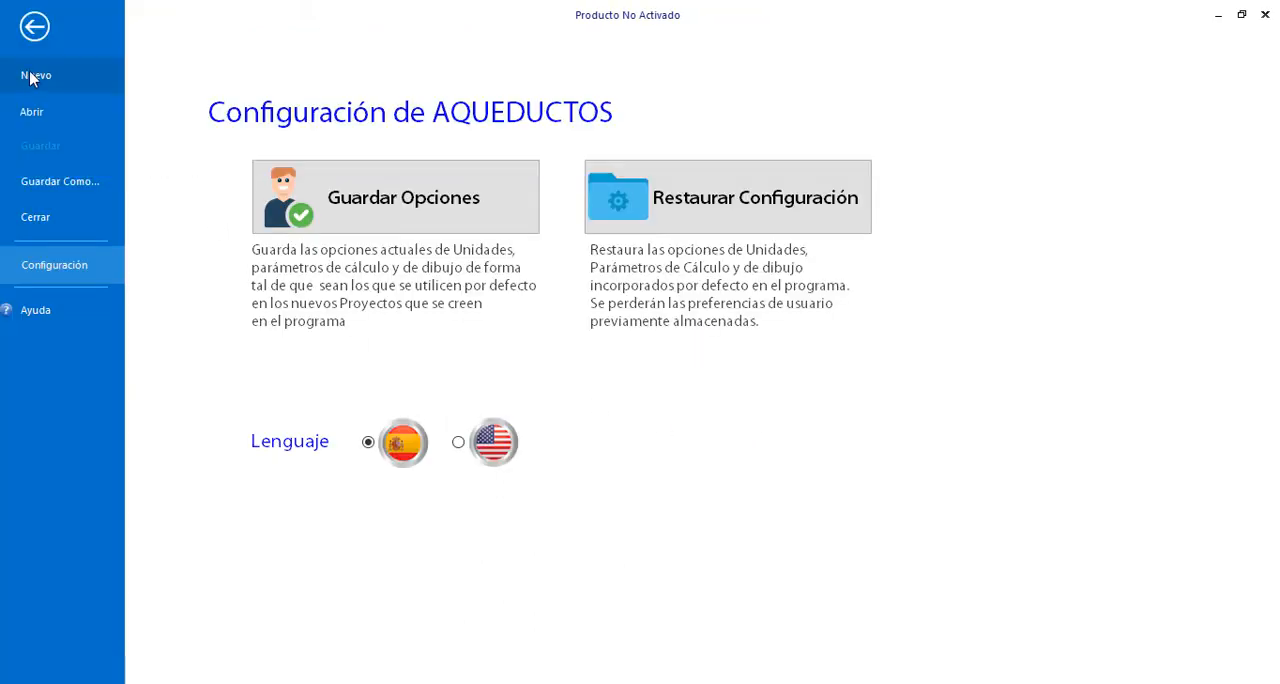
{"action": "left_click", "coordinate": [31, 74]}
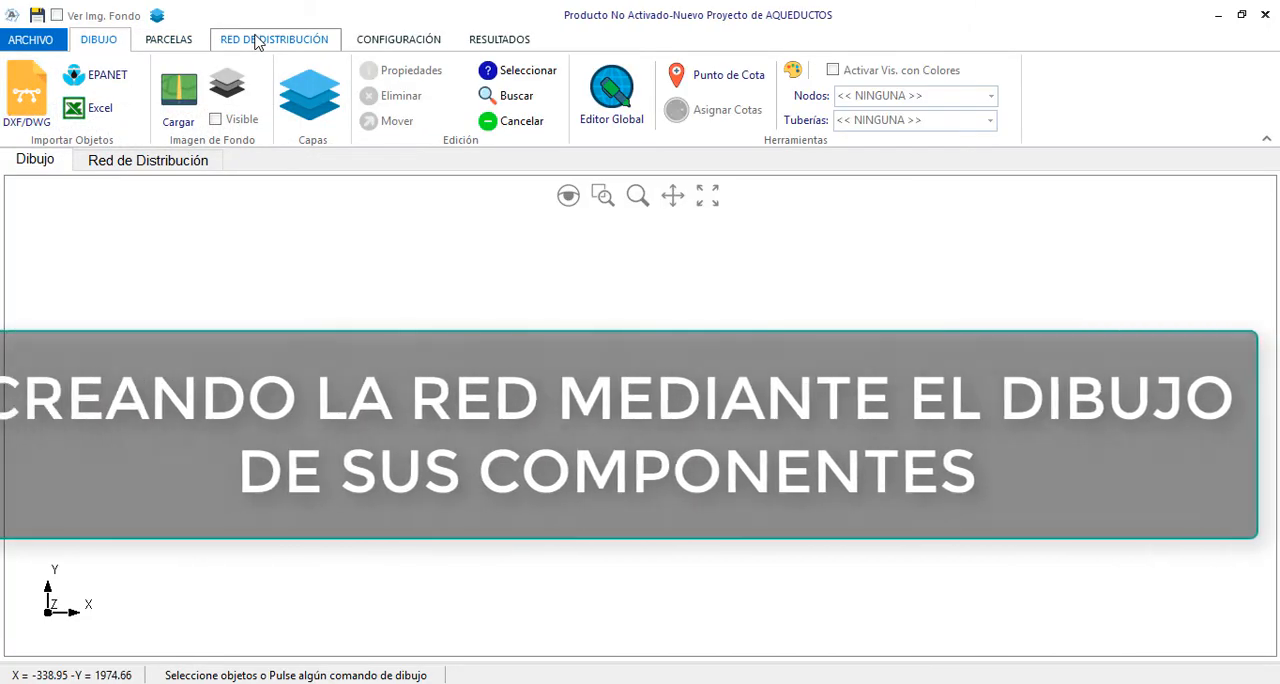
Create a distribution network named Red-01 in the empty project
{"action": "left_click", "coordinate": [257, 40]}
{"action": "left_click", "coordinate": [171, 66]}
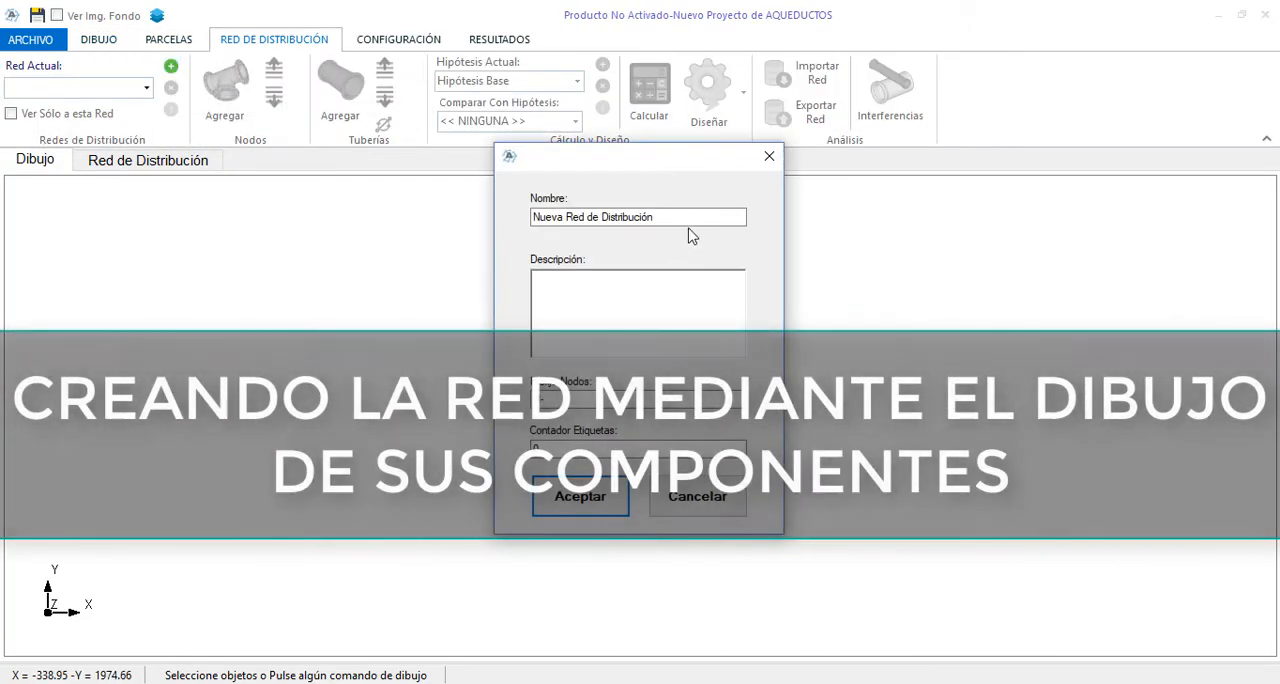
{"action": "type", "text": "Red"}
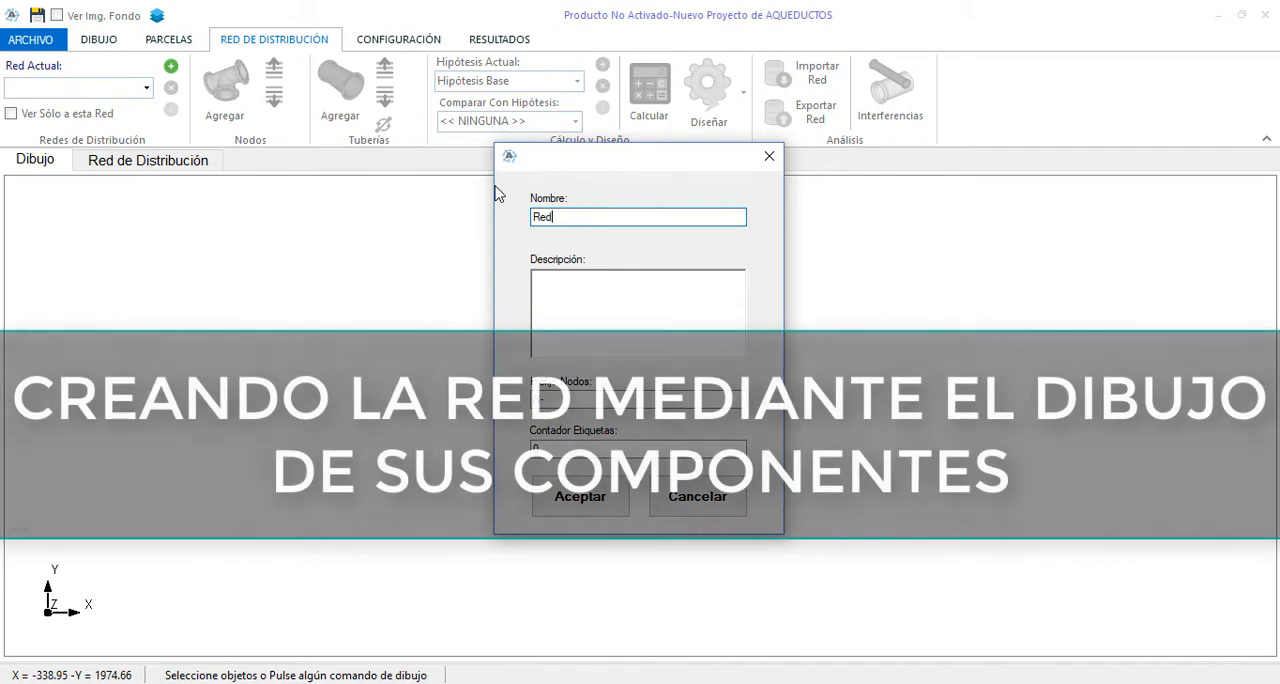
{"action": "type", "text": "-01"}
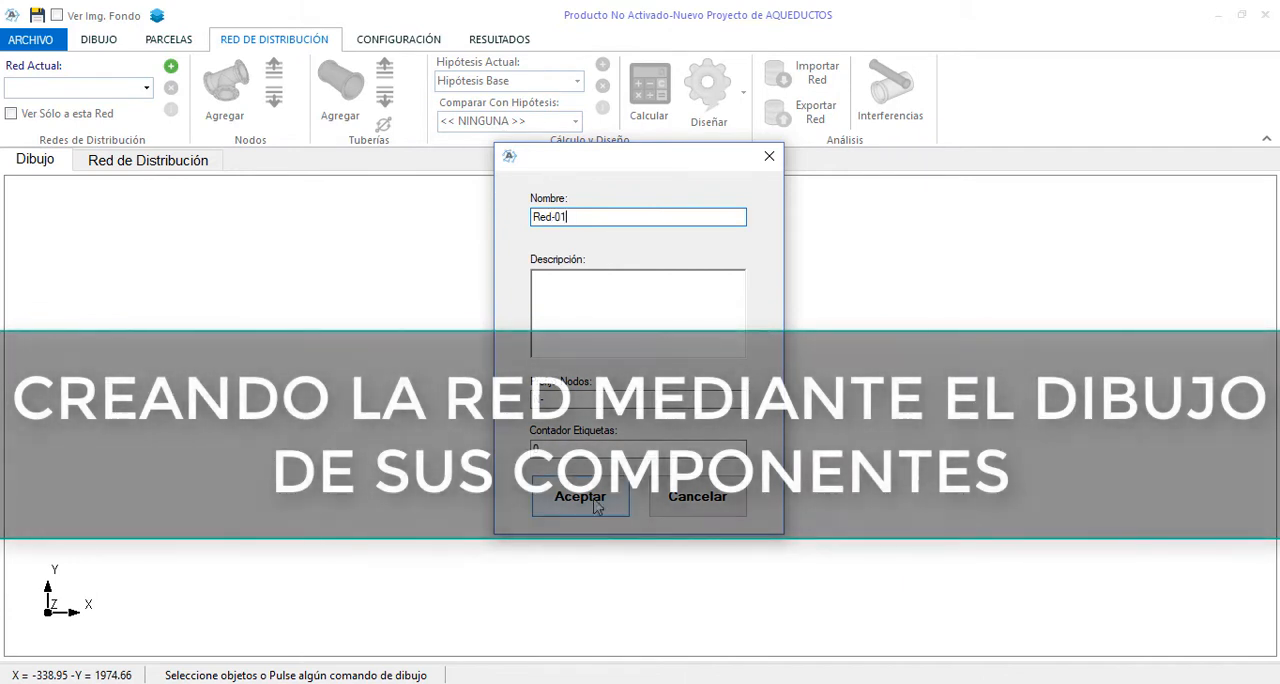
{"action": "left_click", "coordinate": [580, 500]}
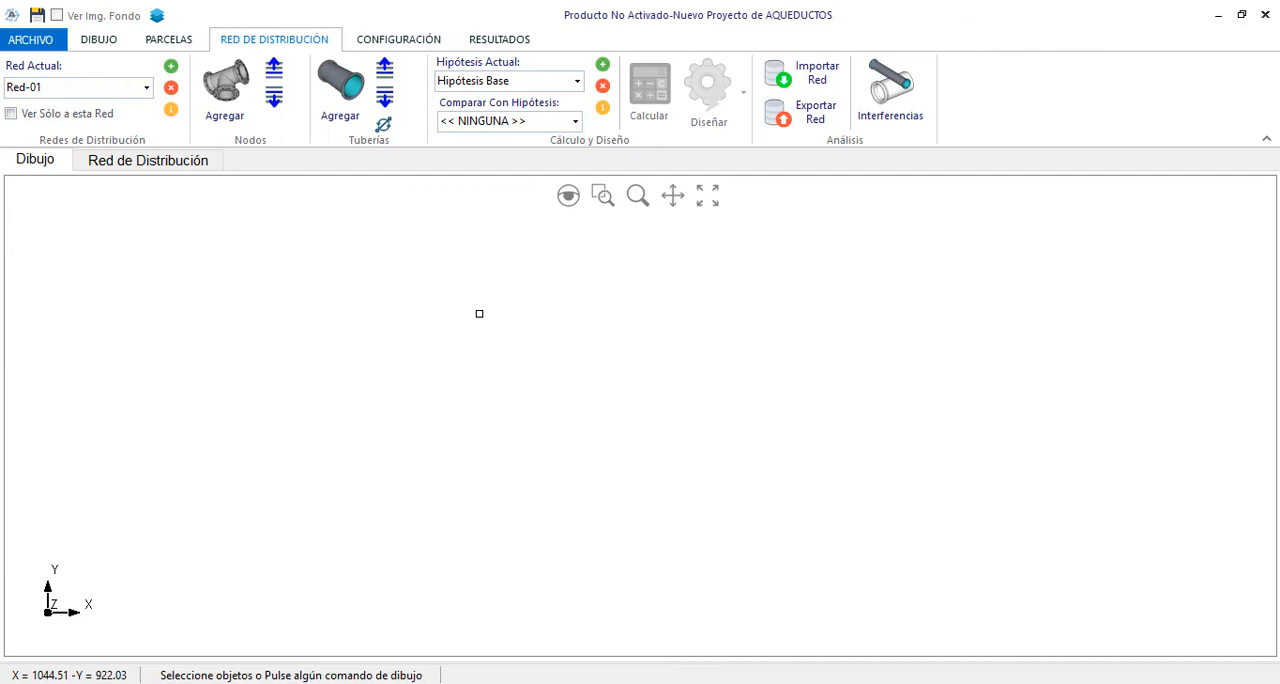
Load the drawing ACAD-Ejemplo-Parcelas from the PruebasV220 folder as the background image
{"action": "left_click", "coordinate": [100, 42]}
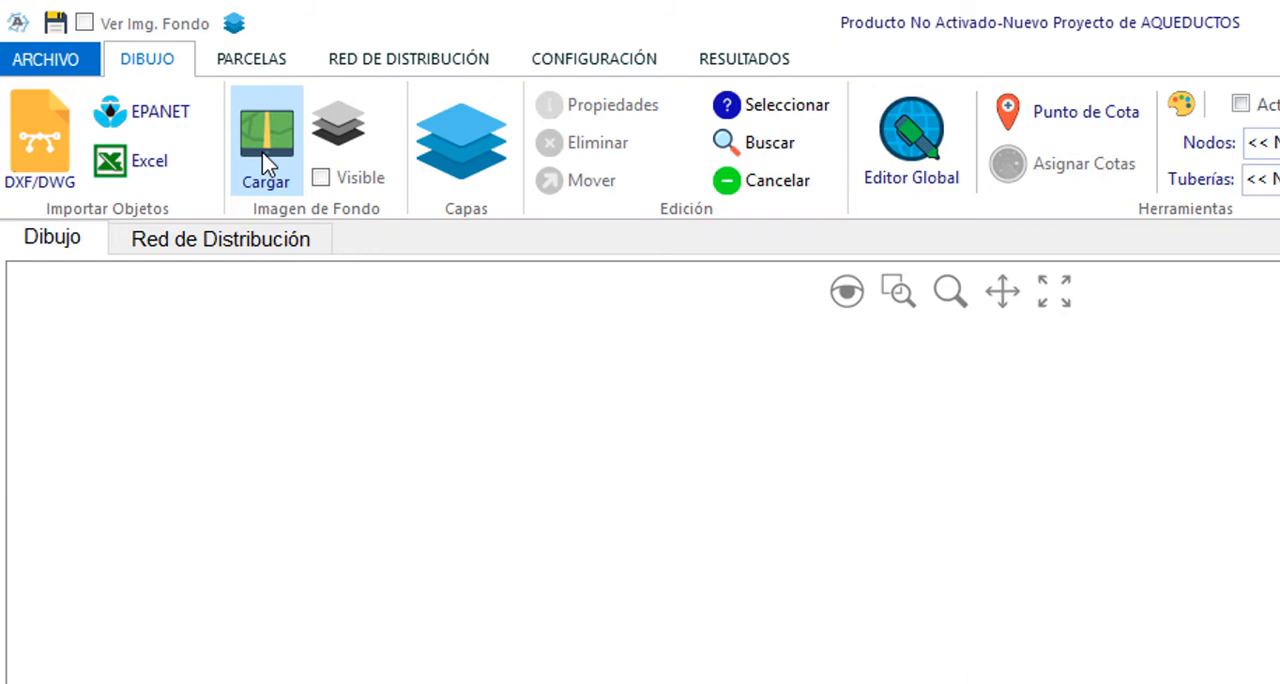
{"action": "left_click", "coordinate": [265, 163]}
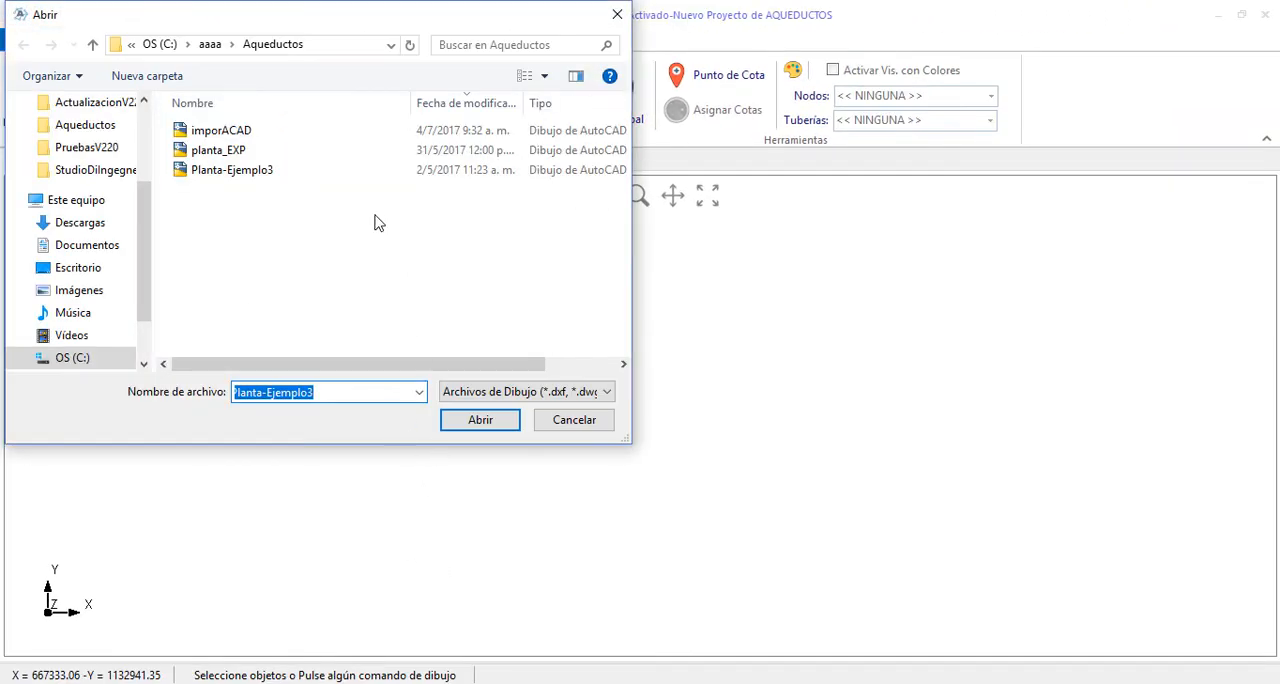
{"action": "left_click", "coordinate": [209, 47]}
{"action": "double_click", "coordinate": [230, 219]}
{"action": "double_click", "coordinate": [300, 171]}
{"action": "left_click", "coordinate": [252, 150]}
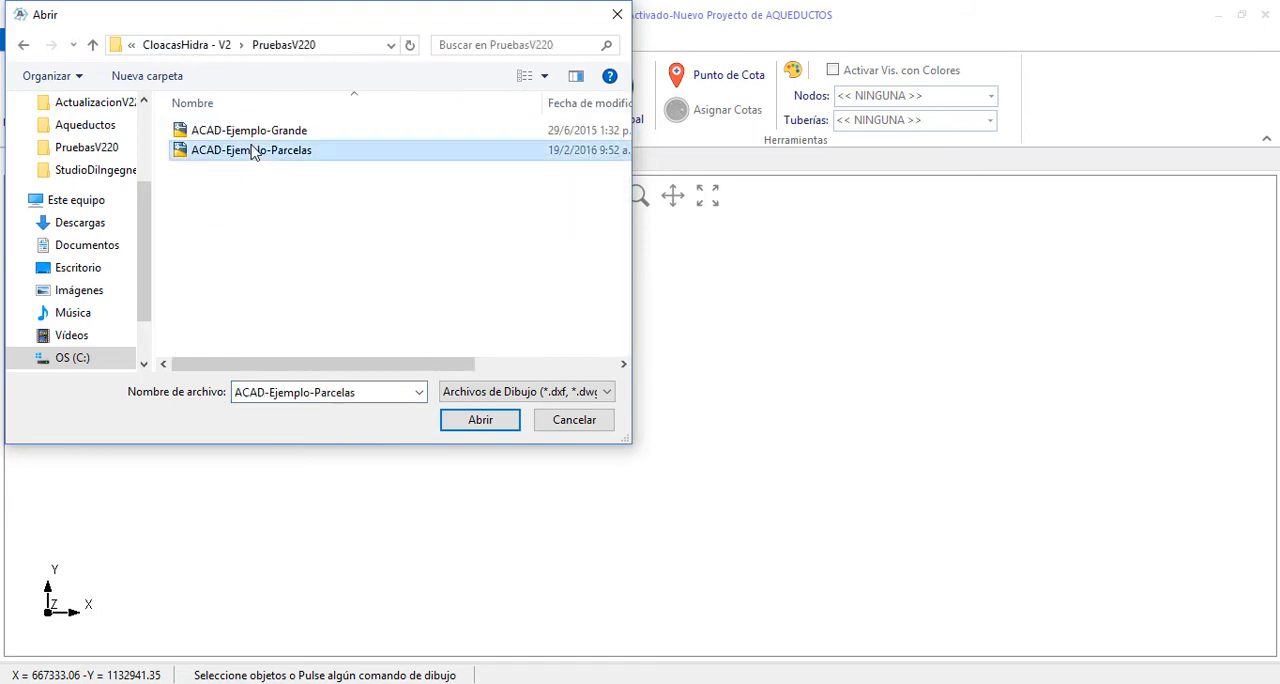
{"action": "left_click", "coordinate": [455, 416]}
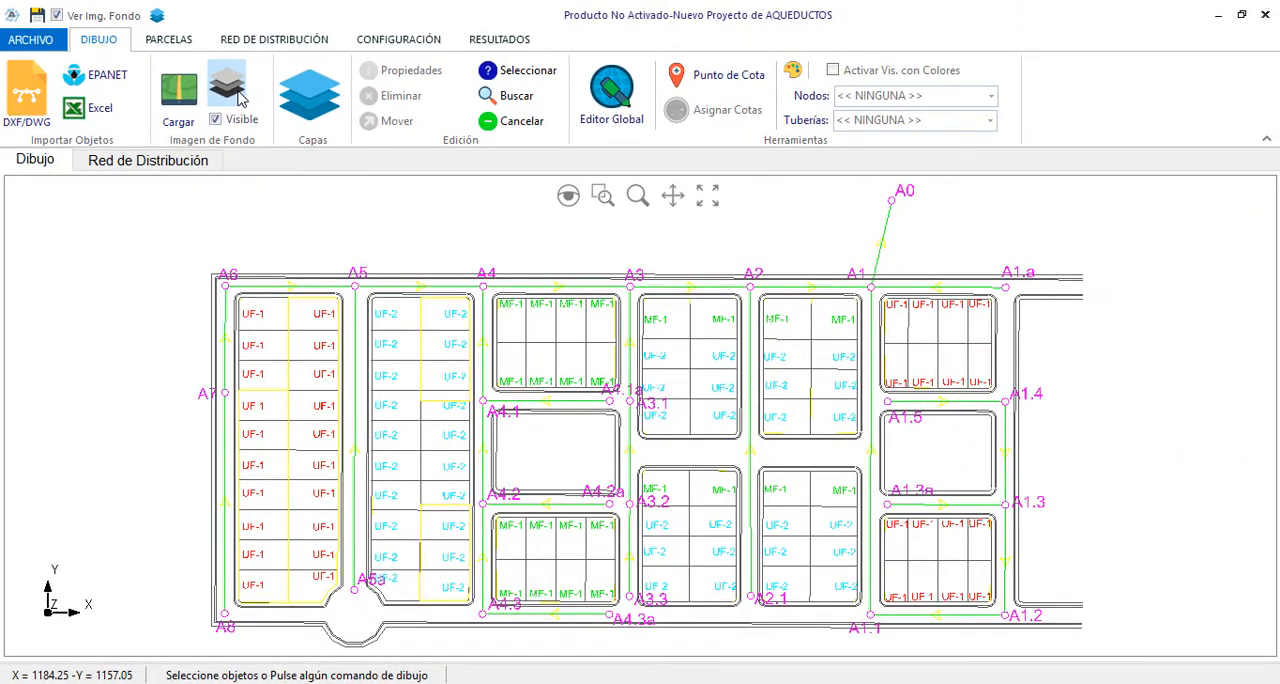
Hide background layers 0, 01_BocasDeVisita, 02_Colectores, 03_Anotaciones, the three parcel layers and 04_AreasTributarias, keeping VIALIDAD_FONDO visible
{"action": "left_click", "coordinate": [239, 95]}
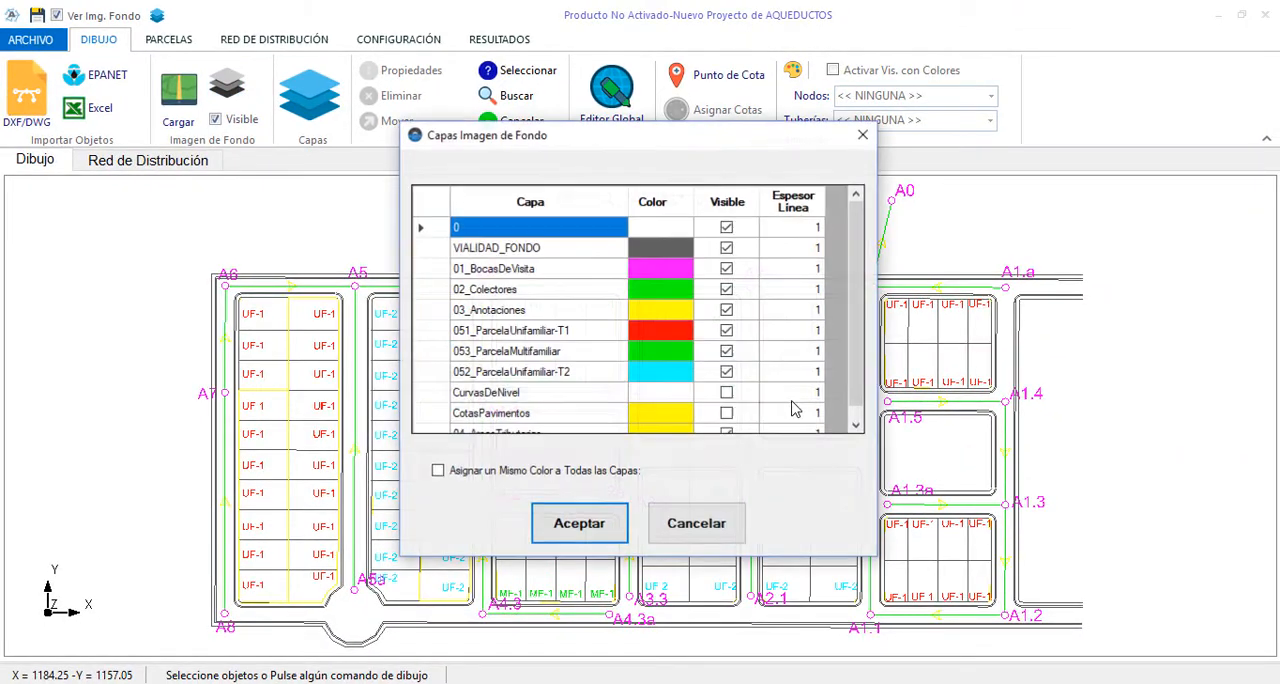
{"action": "left_click", "coordinate": [727, 268]}
{"action": "left_click", "coordinate": [727, 289]}
{"action": "left_click", "coordinate": [727, 310]}
{"action": "left_click", "coordinate": [727, 330]}
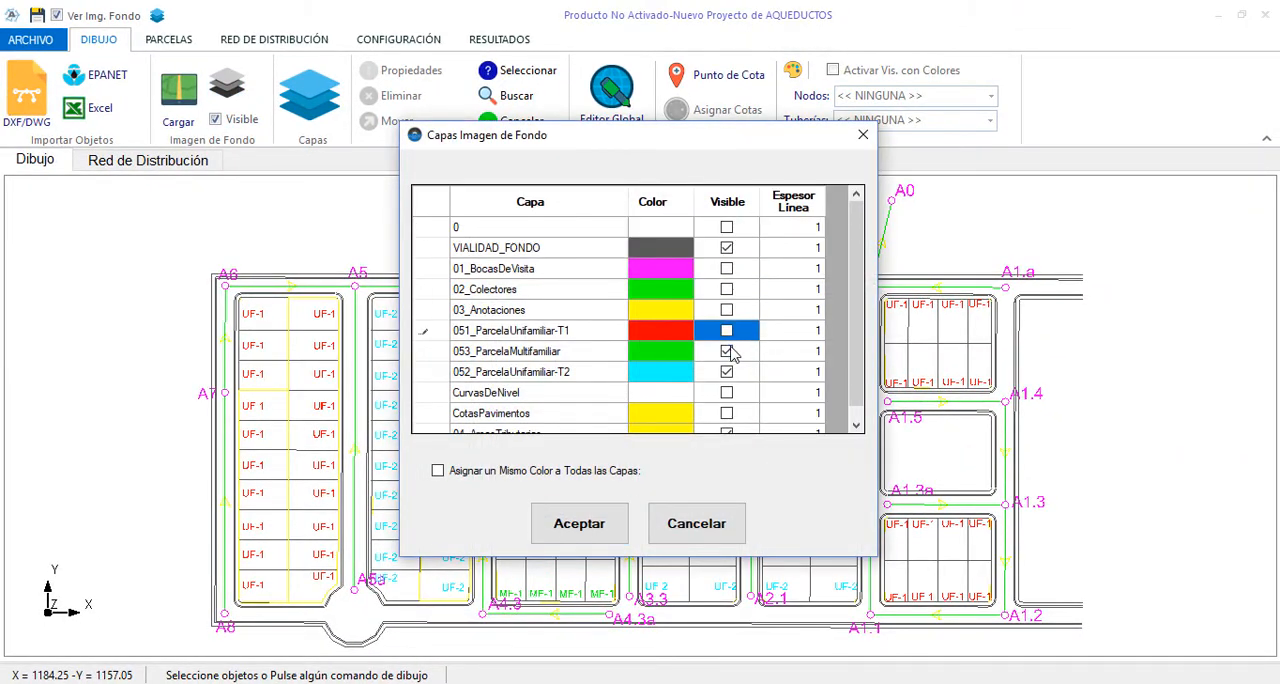
{"action": "left_click", "coordinate": [727, 351]}
{"action": "left_click", "coordinate": [727, 372]}
{"action": "scroll", "coordinate": [729, 390], "scroll_direction": "down", "scroll_amount": 1}
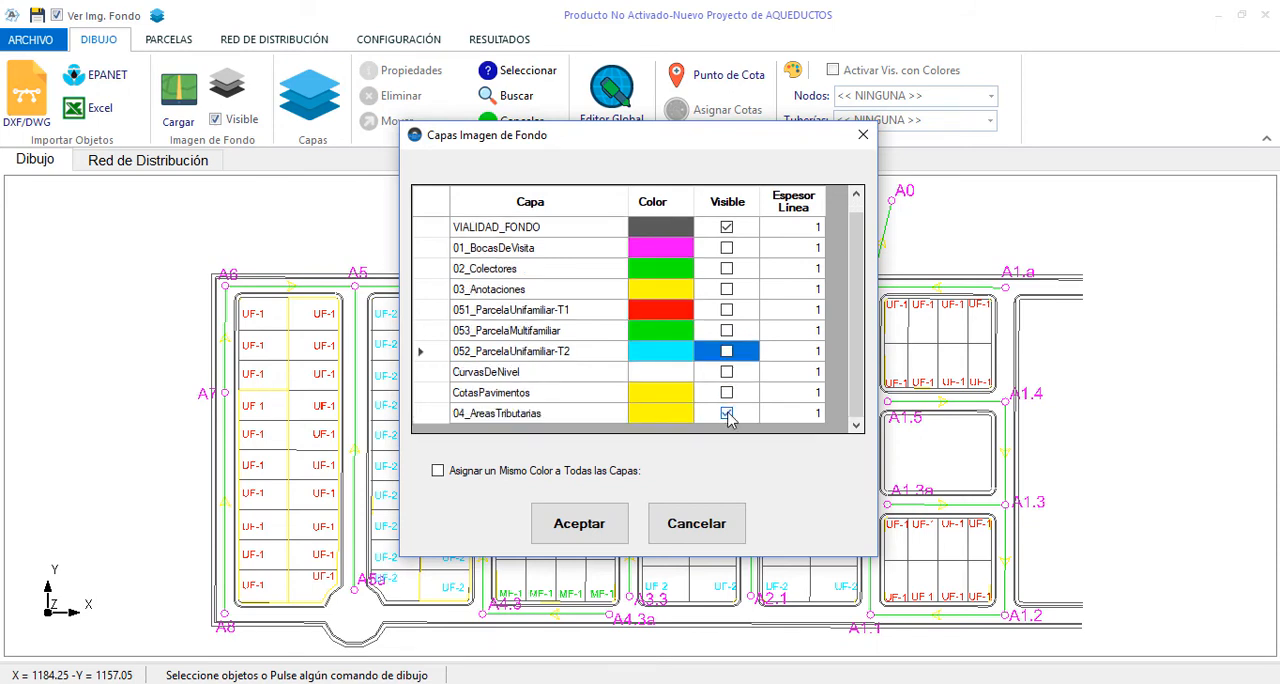
{"action": "left_click", "coordinate": [727, 413]}
Assign one light grey colour to all background image layers and apply the layer settings
{"action": "left_click", "coordinate": [528, 478]}
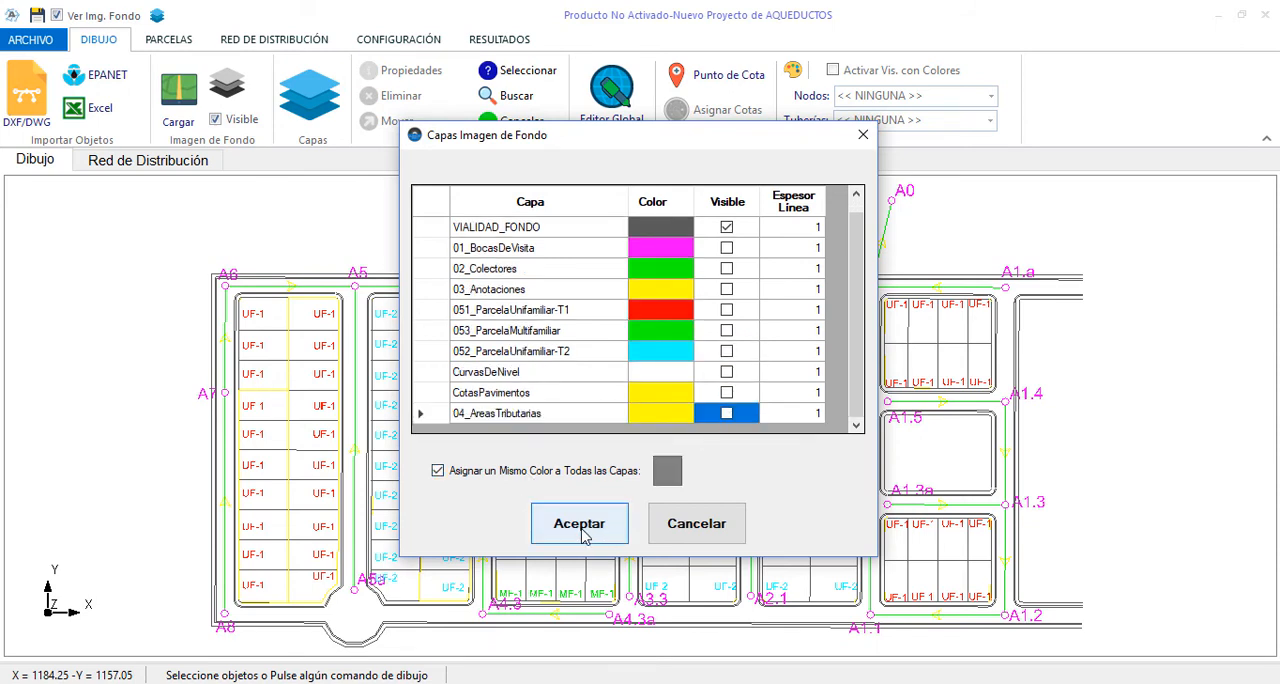
{"action": "left_click", "coordinate": [670, 476]}
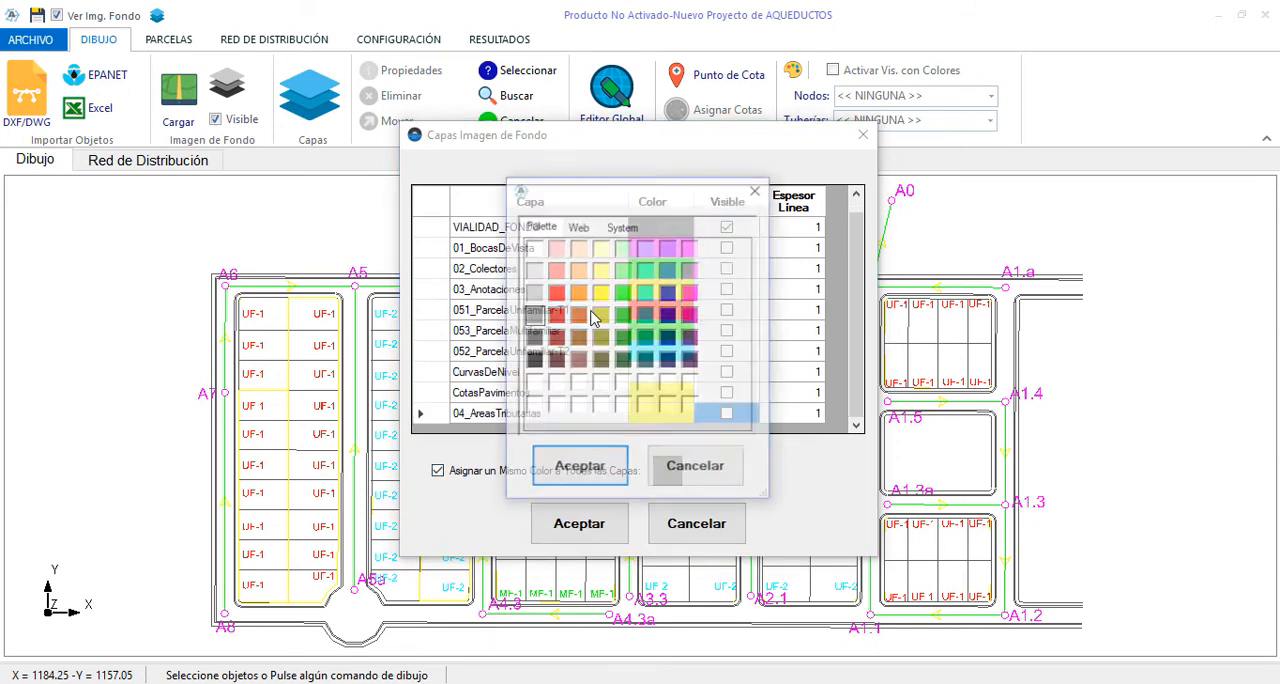
{"action": "left_click", "coordinate": [600, 487]}
{"action": "left_click", "coordinate": [600, 524]}
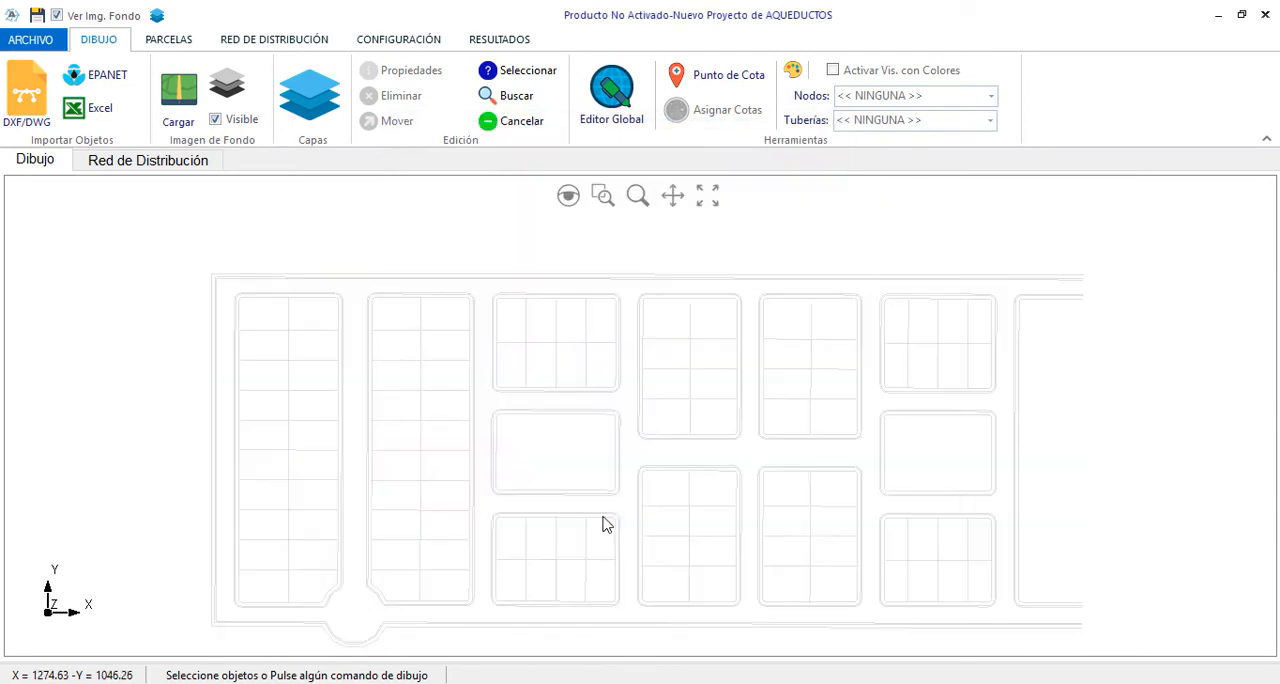
Add a new distribution network named Red-01, keeping the node prefix N- and label counter 0
{"action": "left_click", "coordinate": [309, 46]}
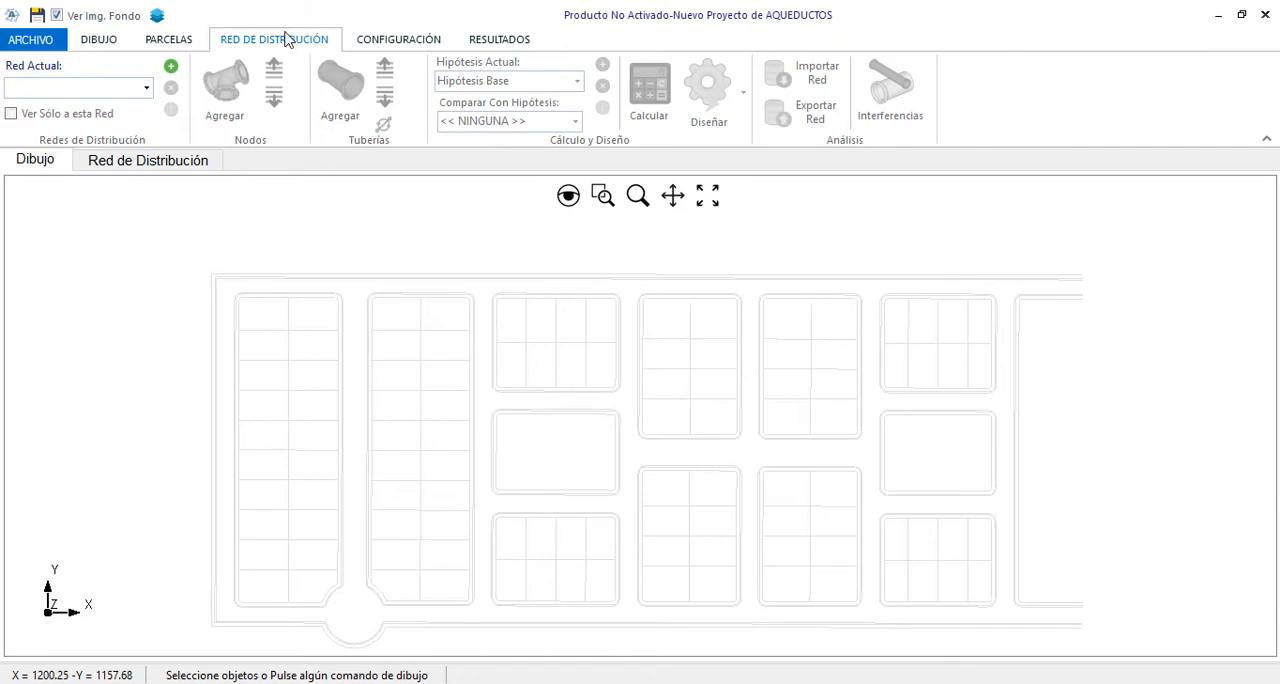
{"action": "left_click", "coordinate": [171, 66]}
{"action": "left_click_drag", "start_coordinate": [685, 217], "coordinate": [485, 218]}
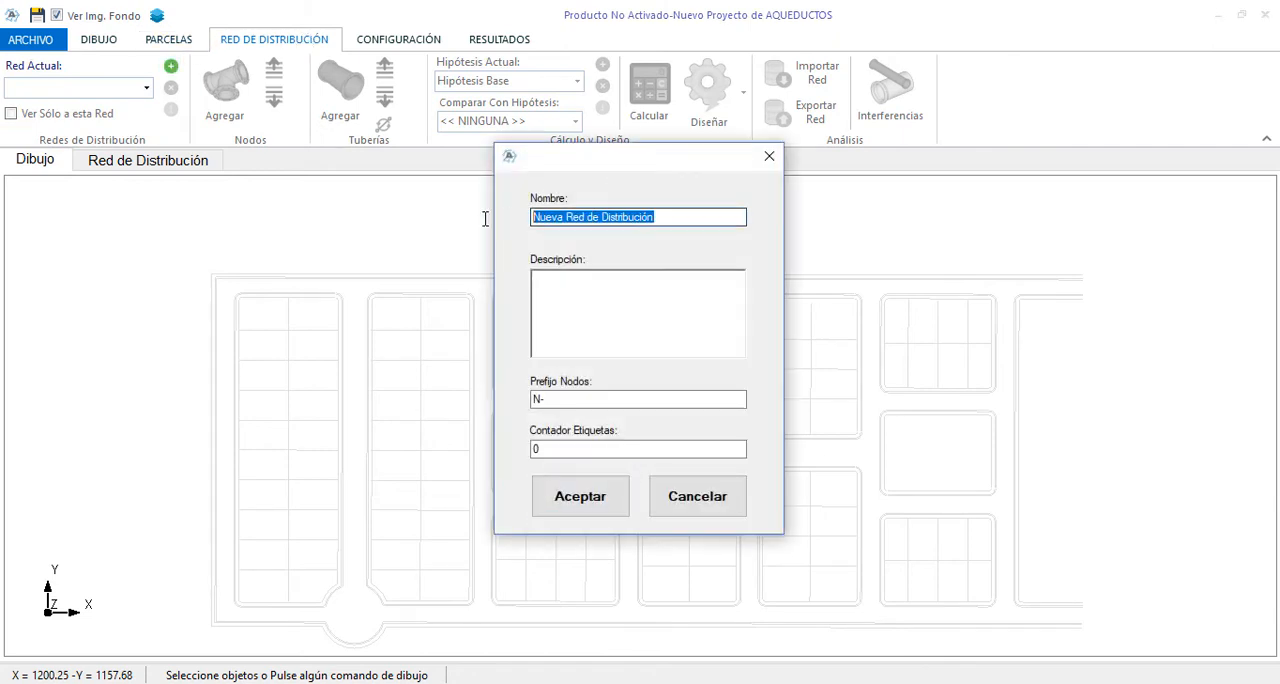
{"action": "type", "text": "Red-01"}
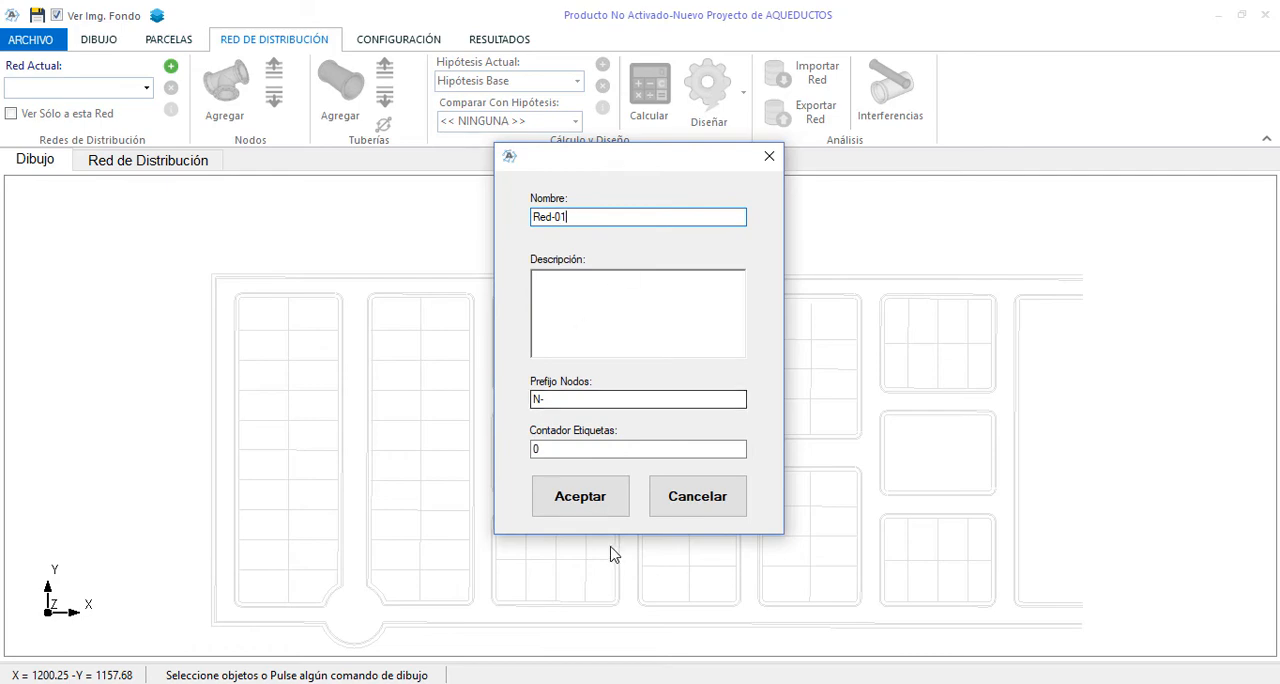
{"action": "left_click", "coordinate": [608, 517]}
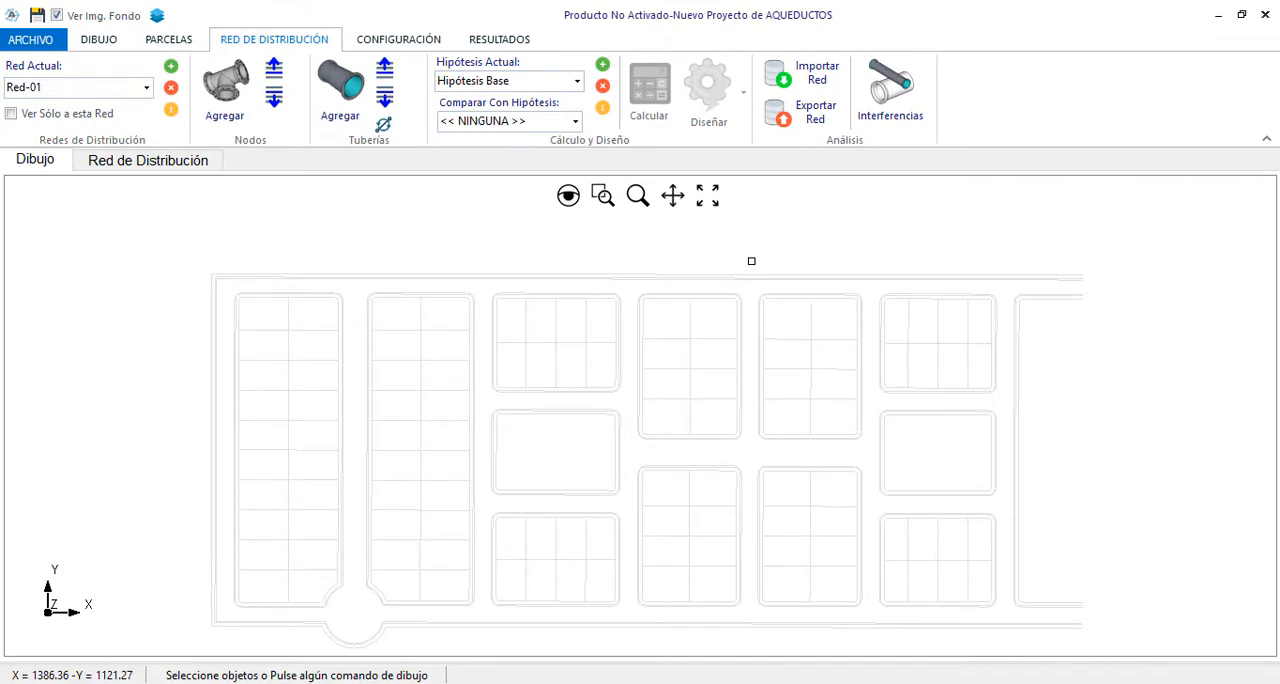
Set the project's Tuberías layer to black with a line thickness of 2
{"action": "left_click", "coordinate": [157, 16]}
{"action": "left_click", "coordinate": [676, 270]}
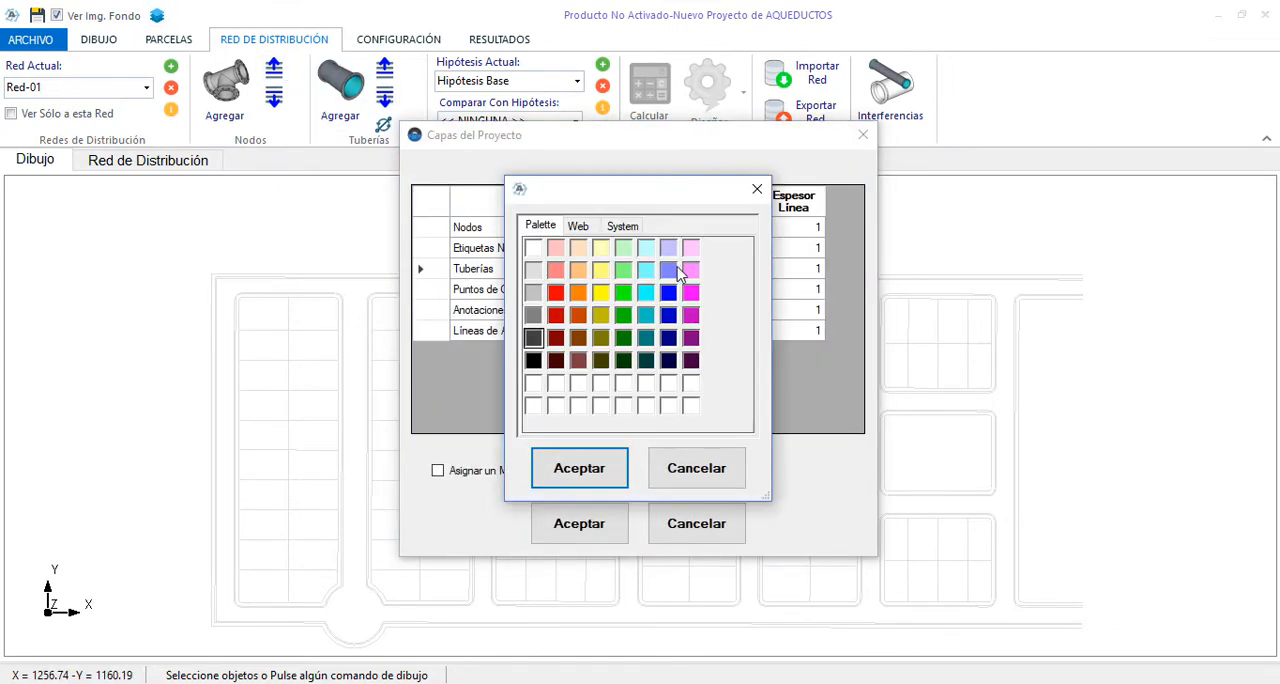
{"action": "left_click", "coordinate": [534, 361]}
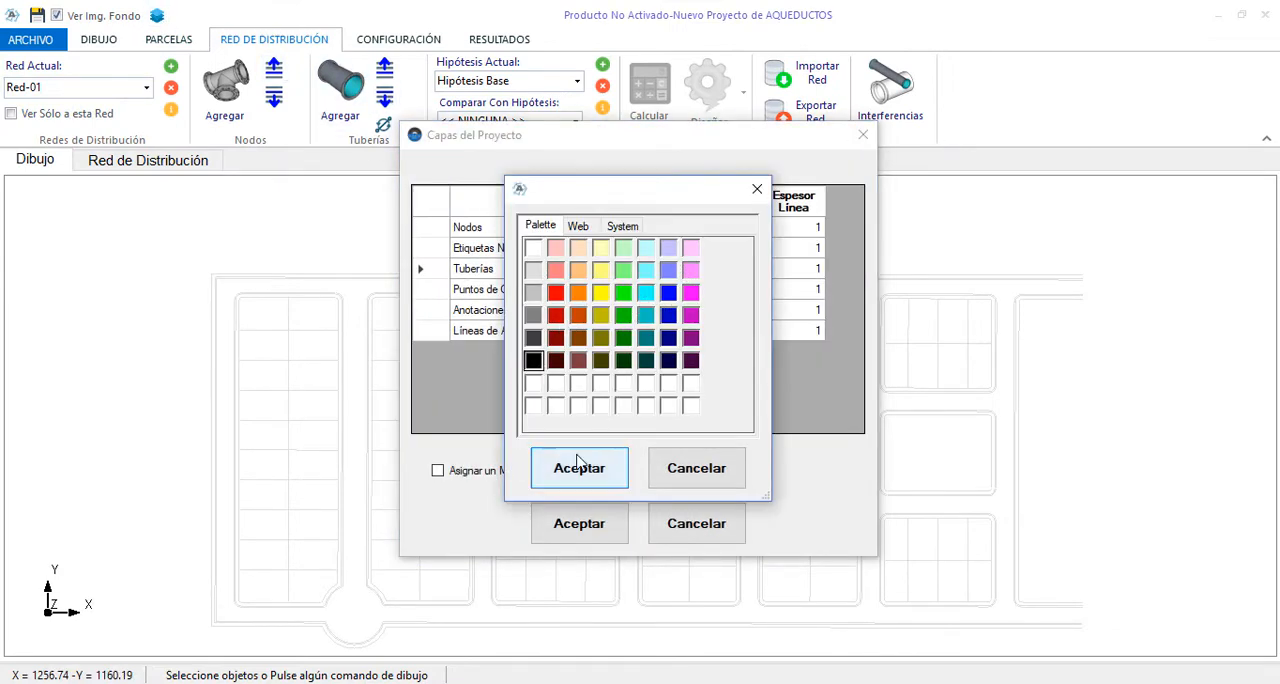
{"action": "left_click", "coordinate": [580, 464]}
{"action": "left_click", "coordinate": [806, 289]}
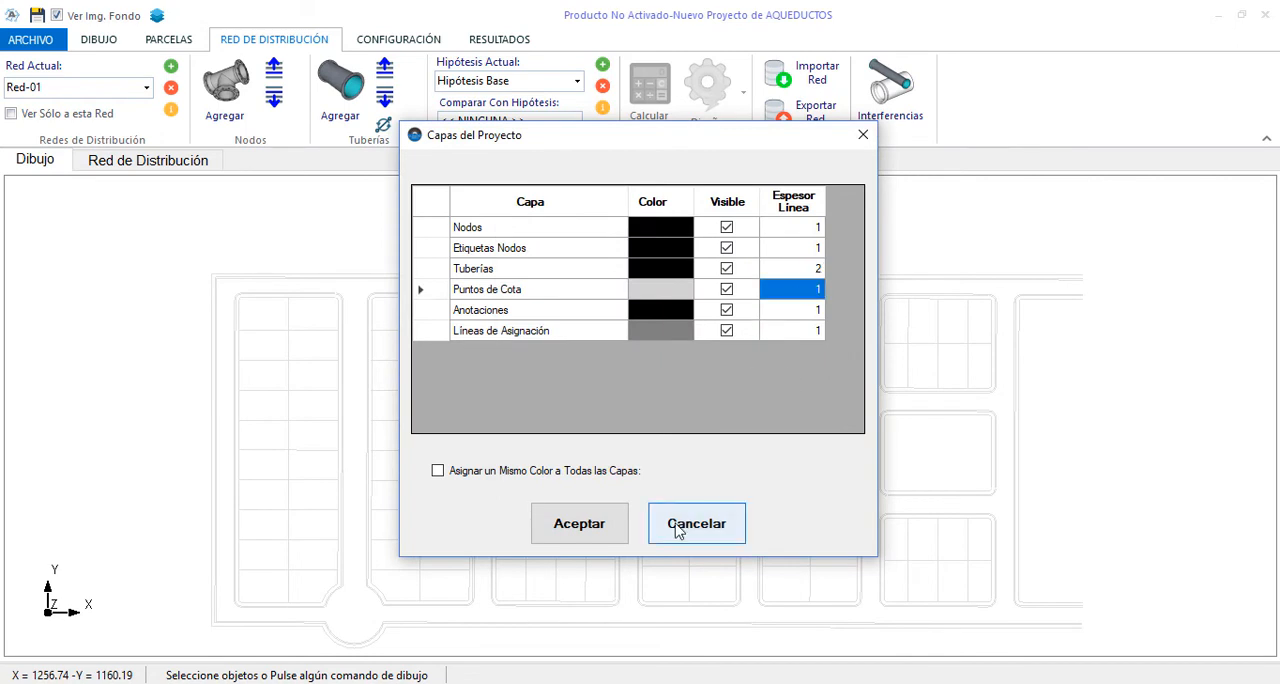
{"action": "left_click", "coordinate": [677, 524]}
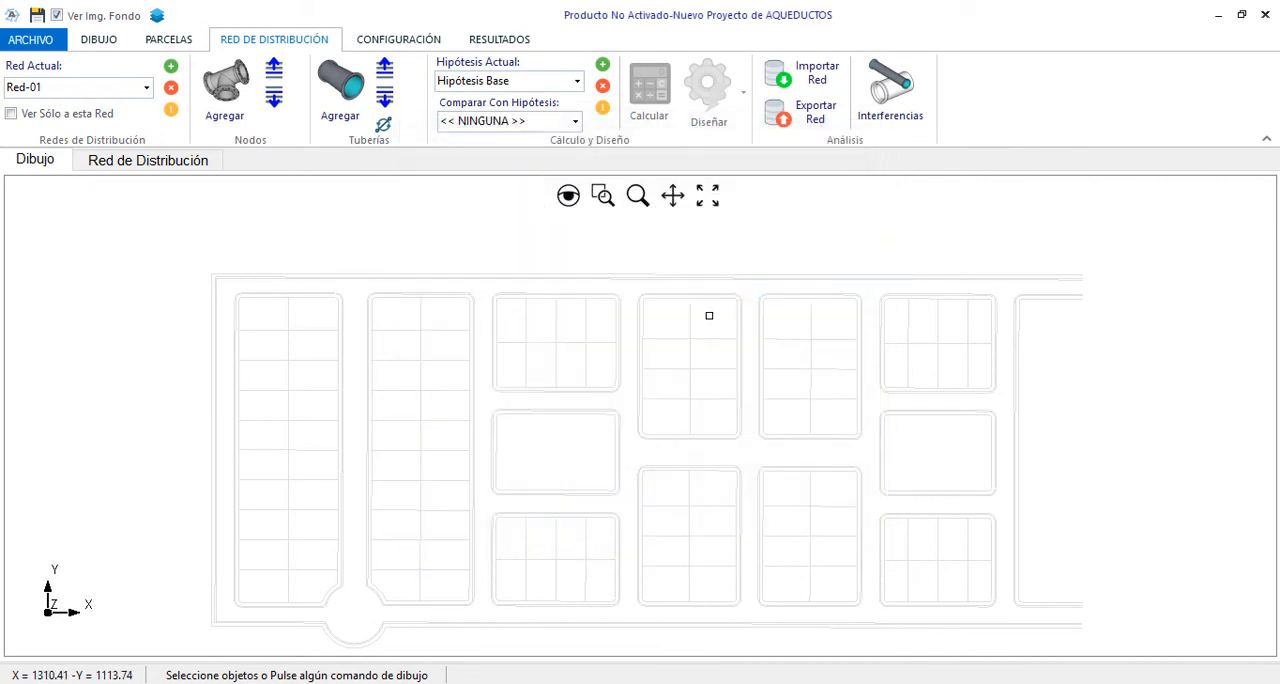
Draw consecutive pipes westward along the plan's upper street, from its east end to the third street intersection
{"action": "left_click", "coordinate": [340, 87]}
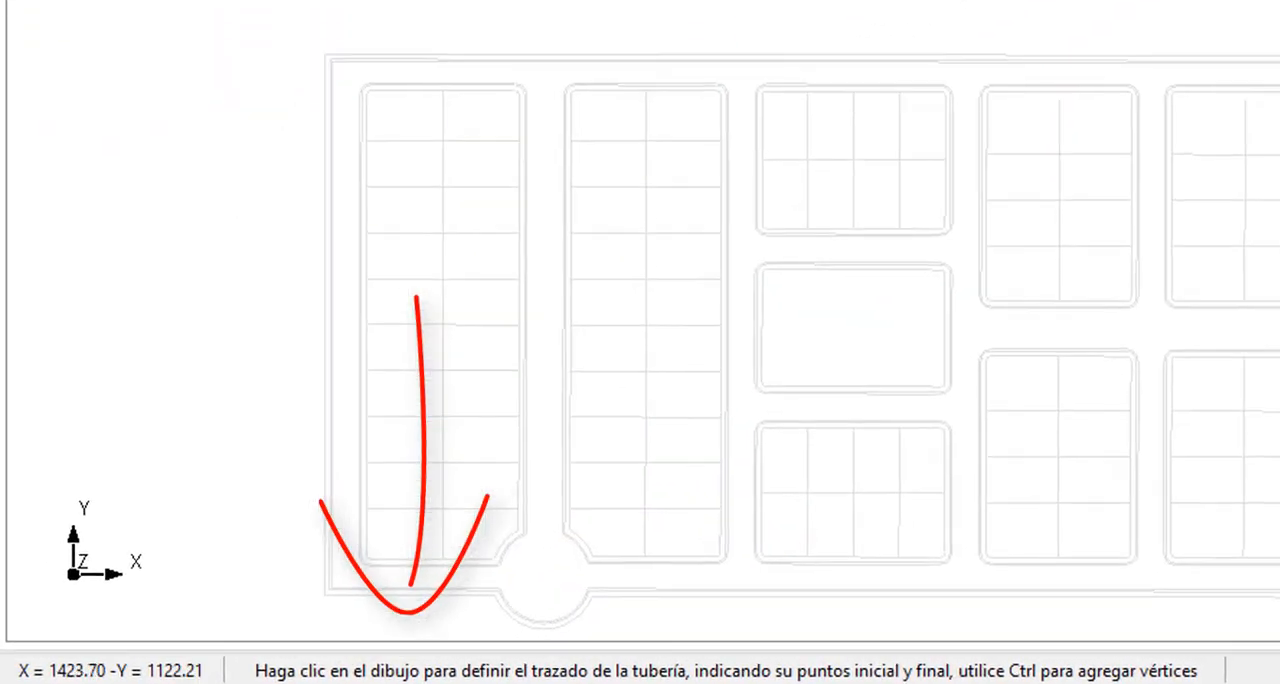
{"action": "scroll", "coordinate": [640, 345], "scroll_direction": "up", "scroll_amount": 2}
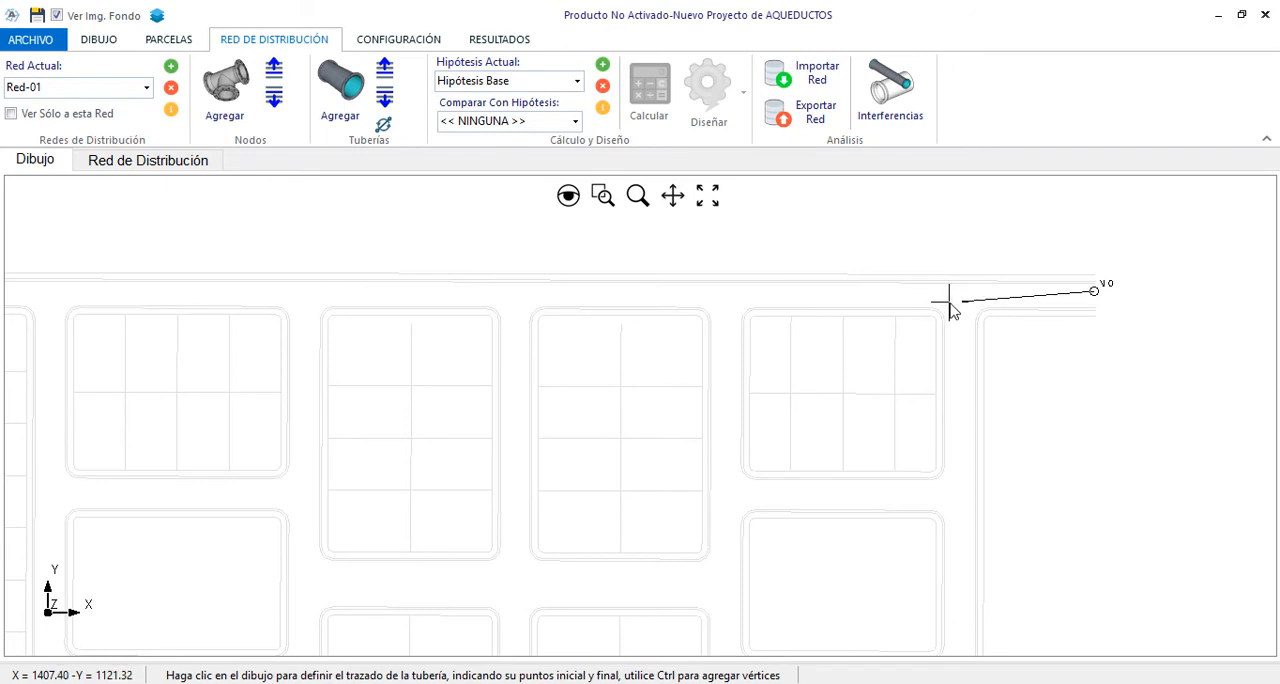
{"action": "left_click", "coordinate": [949, 301]}
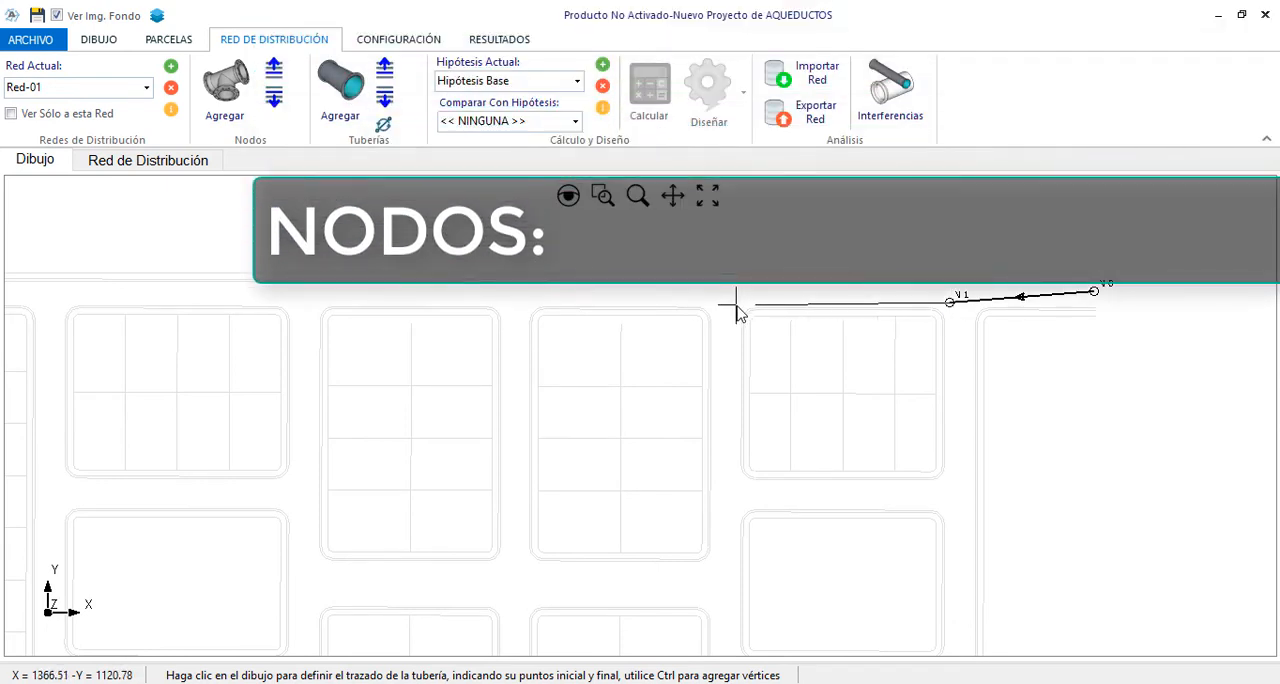
{"action": "left_click", "coordinate": [737, 304]}
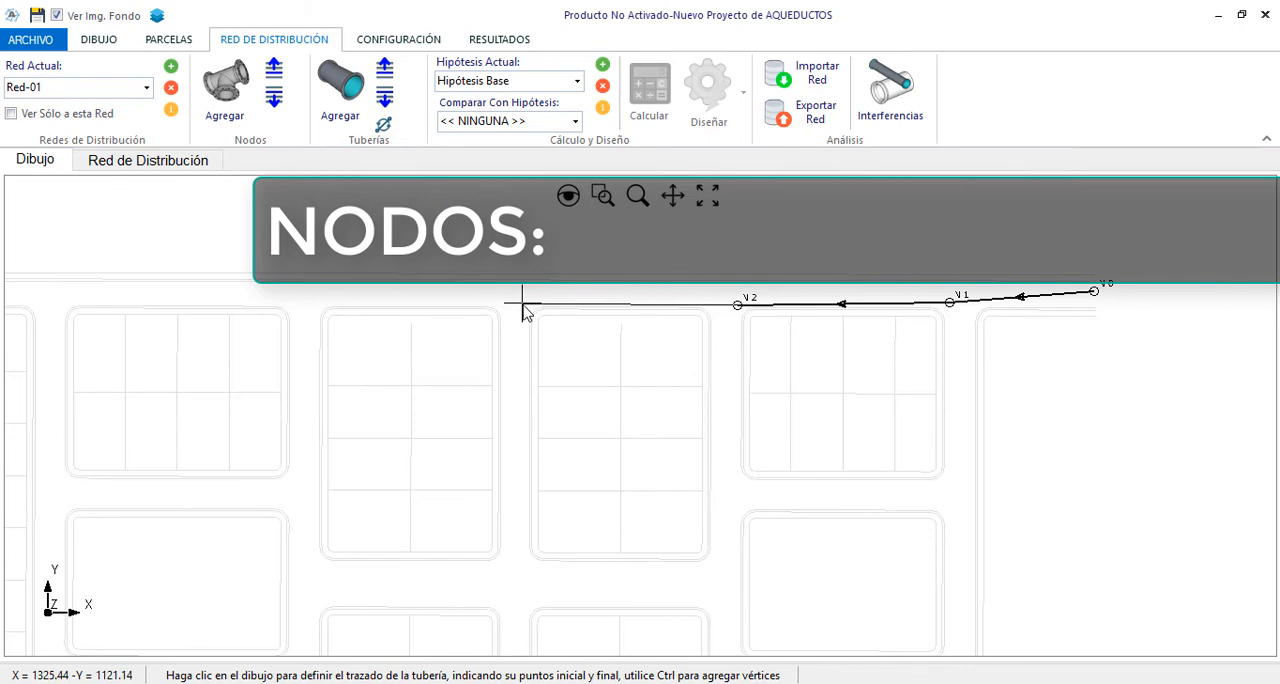
{"action": "scroll", "coordinate": [1145, 320], "scroll_direction": "down", "scroll_amount": 3}
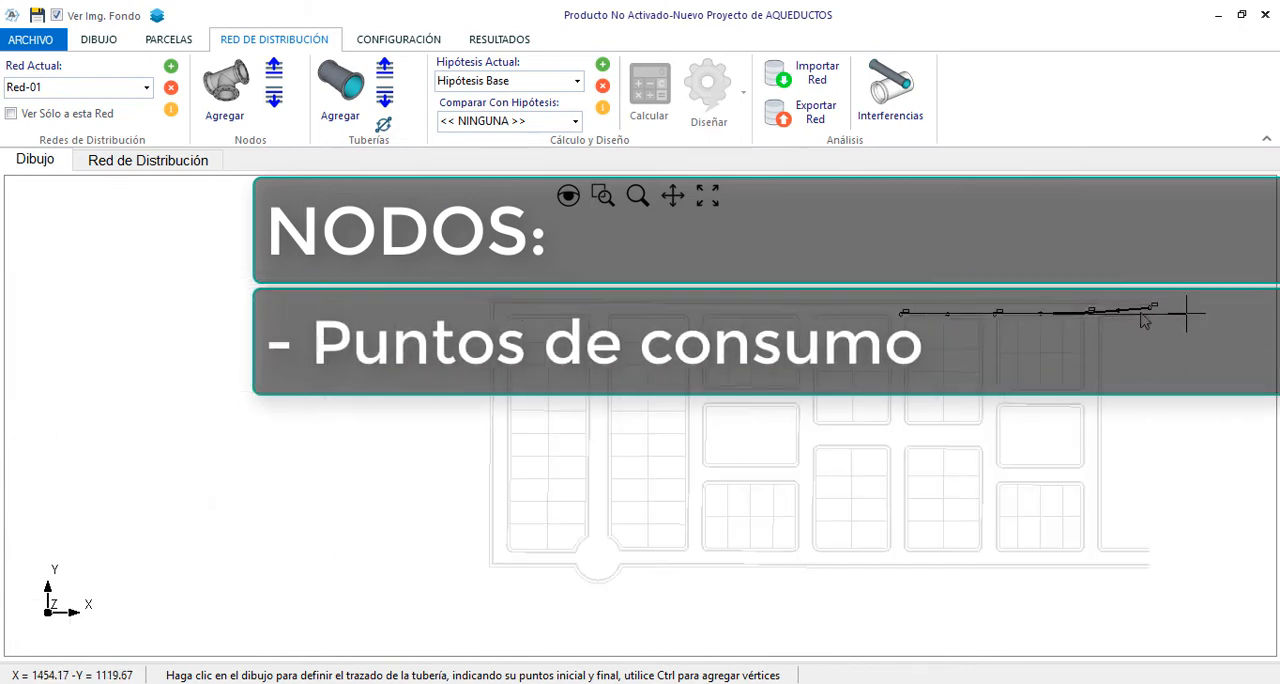
{"action": "scroll", "coordinate": [1067, 295], "scroll_direction": "up", "scroll_amount": 3}
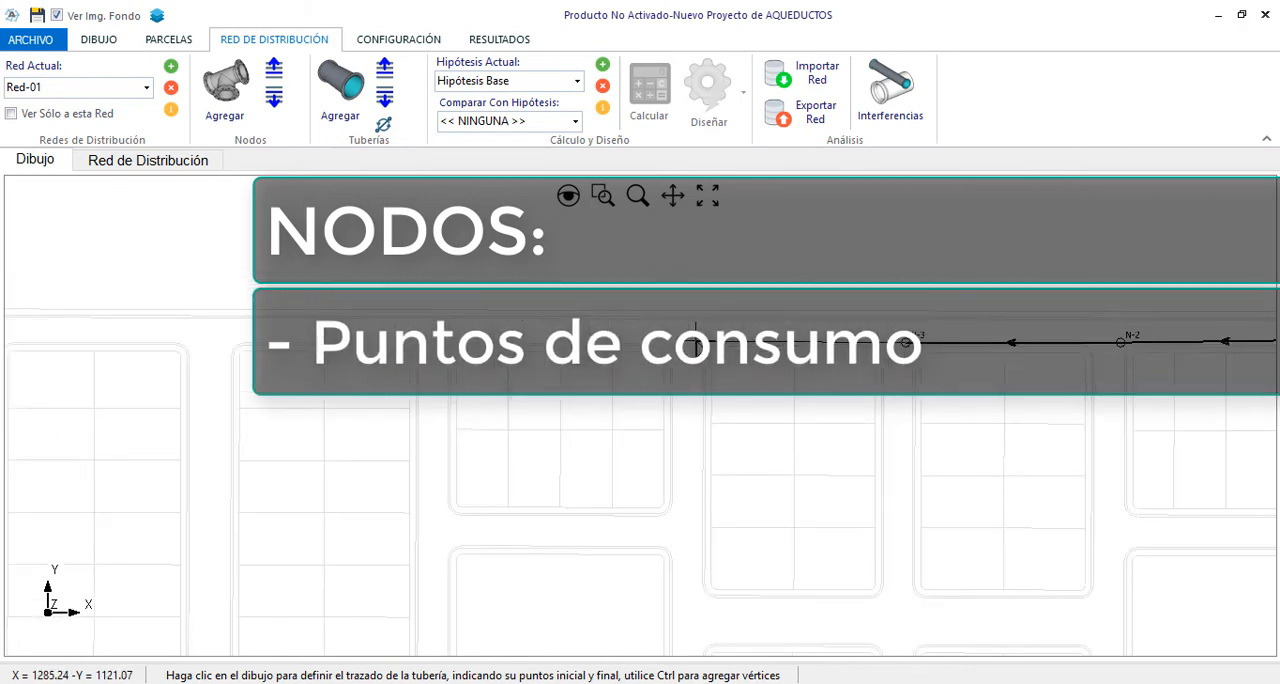
Extend the pipe run west along the upper street, placing a node at each intersection up to the plan's northwest corner
{"action": "left_click", "coordinate": [697, 343]}
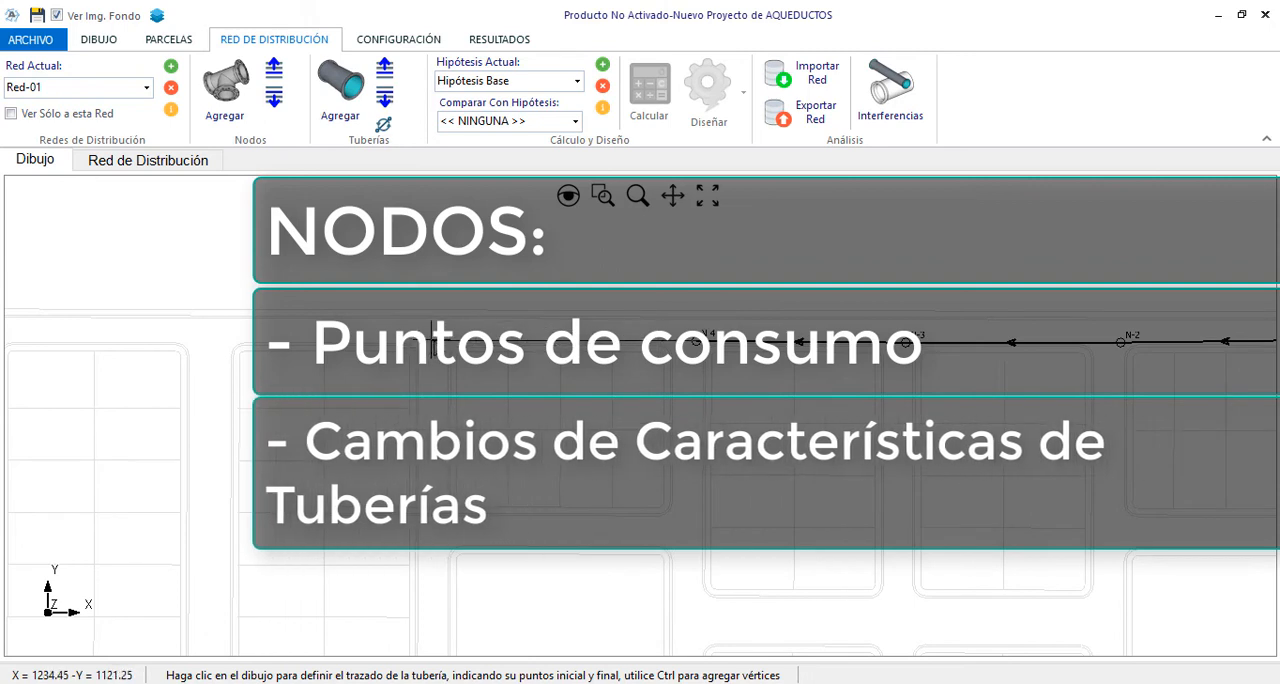
{"action": "left_click", "coordinate": [450, 343]}
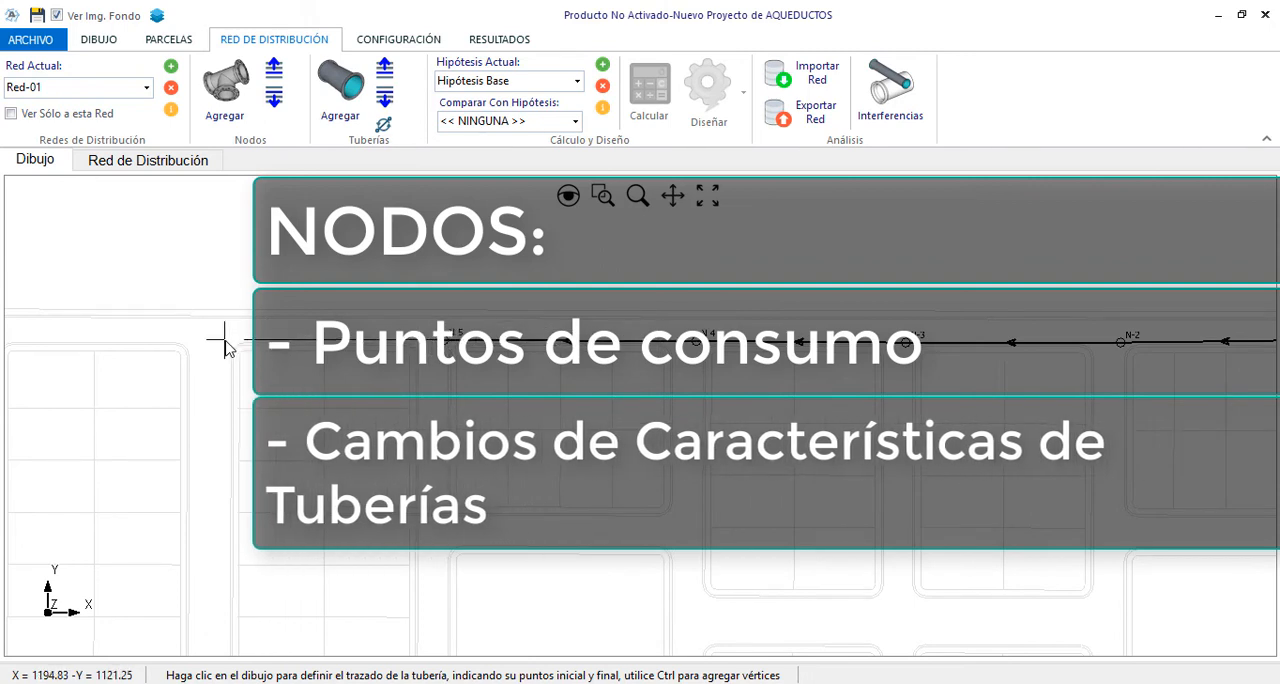
{"action": "left_click", "coordinate": [228, 340]}
{"action": "scroll", "coordinate": [665, 283], "scroll_direction": "down", "scroll_amount": 3}
{"action": "scroll", "coordinate": [285, 320], "scroll_direction": "up", "scroll_amount": 3}
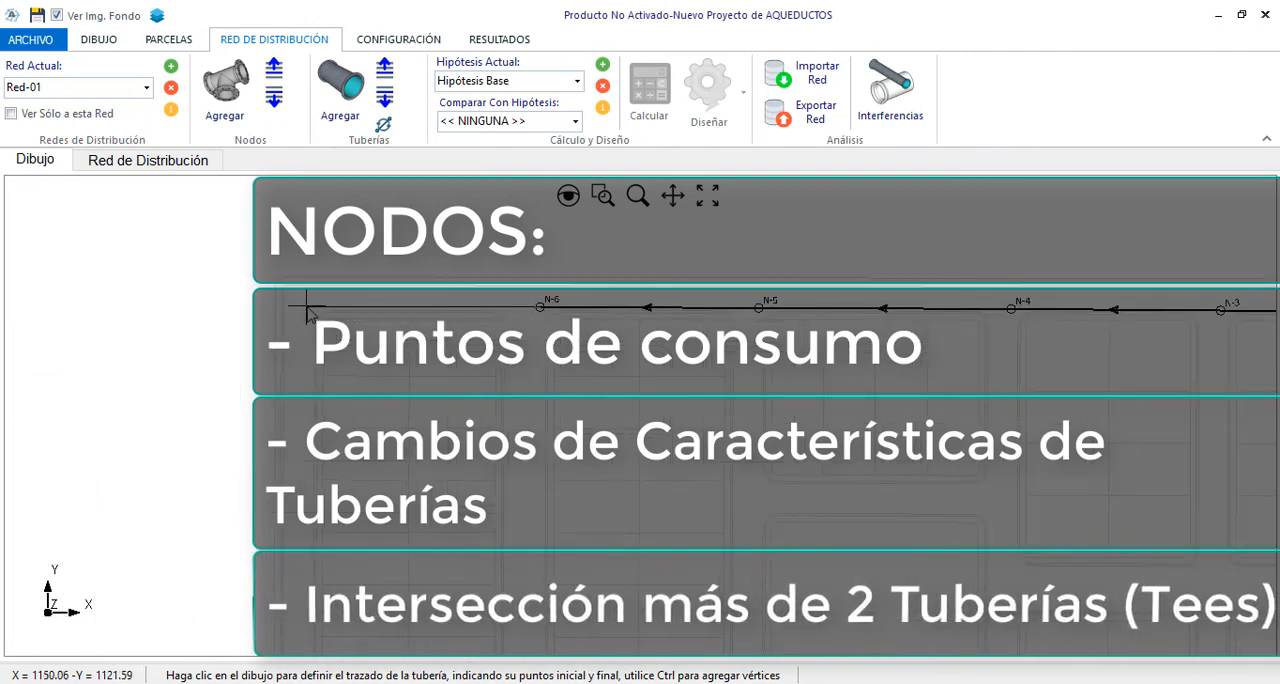
{"action": "left_click", "coordinate": [308, 308]}
Continue the pipe run down the western street and along the lower street to the centre of the cul-de-sac
{"action": "scroll", "coordinate": [315, 300], "scroll_direction": "down", "scroll_amount": 3}
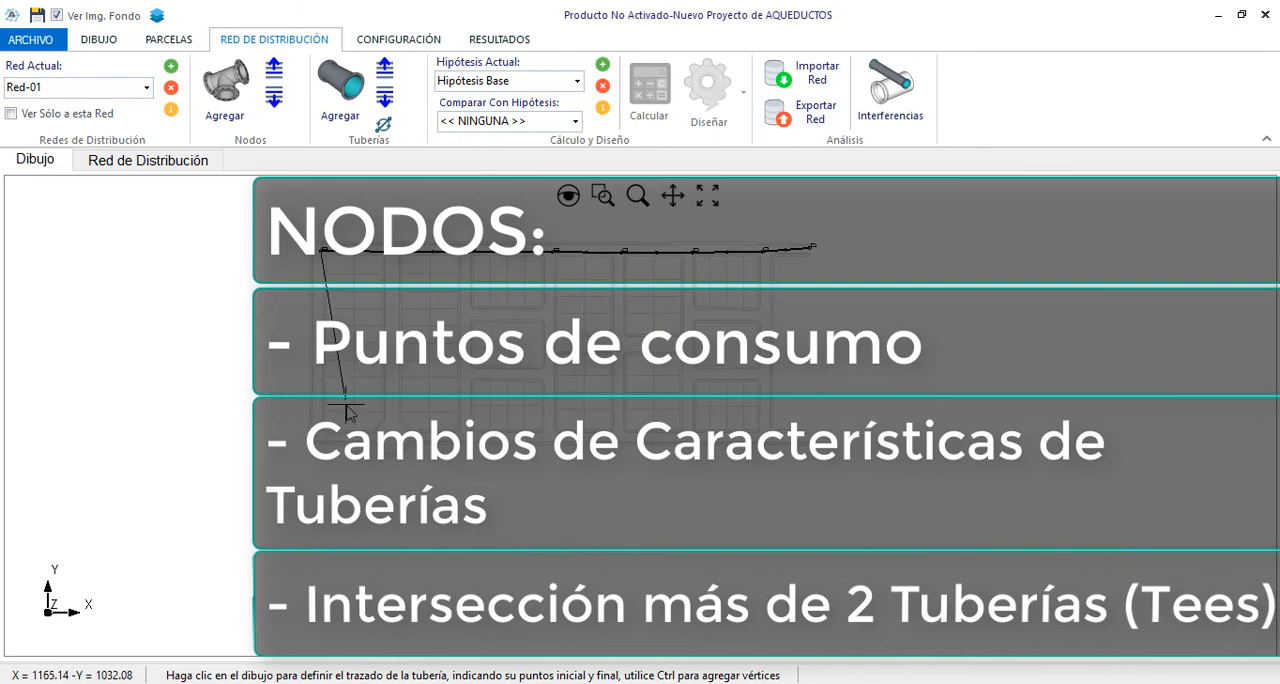
{"action": "scroll", "coordinate": [310, 445], "scroll_direction": "up", "scroll_amount": 3}
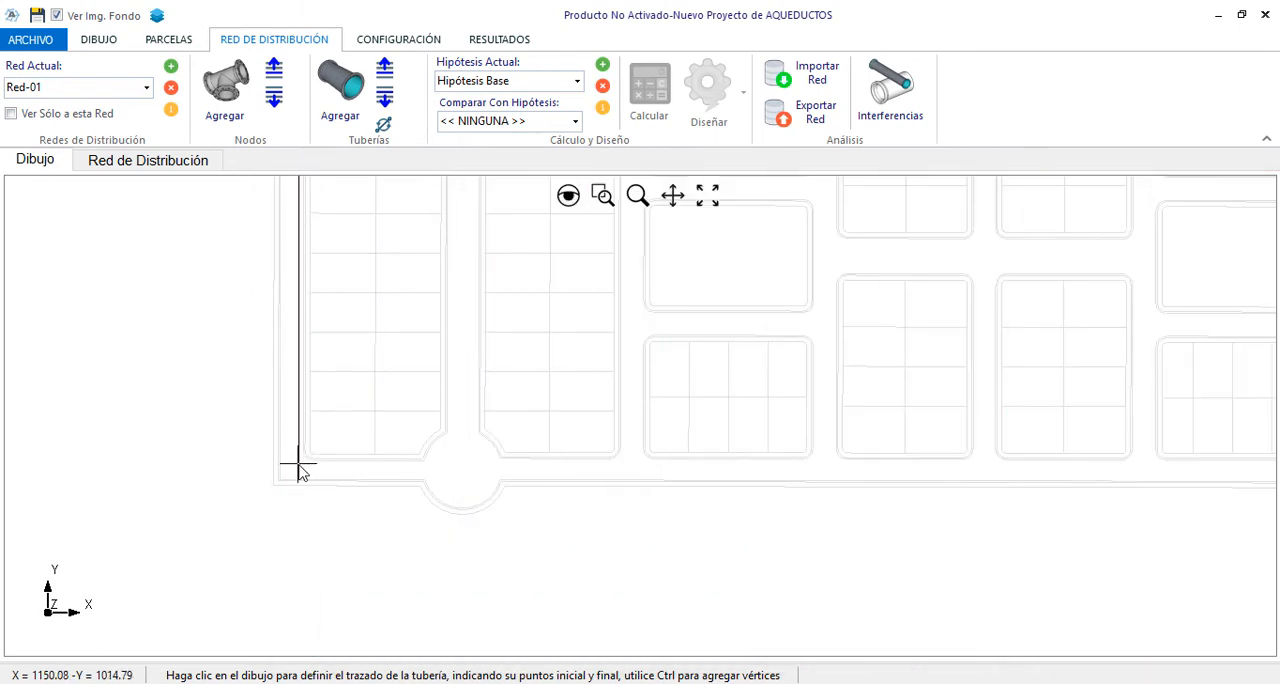
{"action": "left_click", "coordinate": [299, 466]}
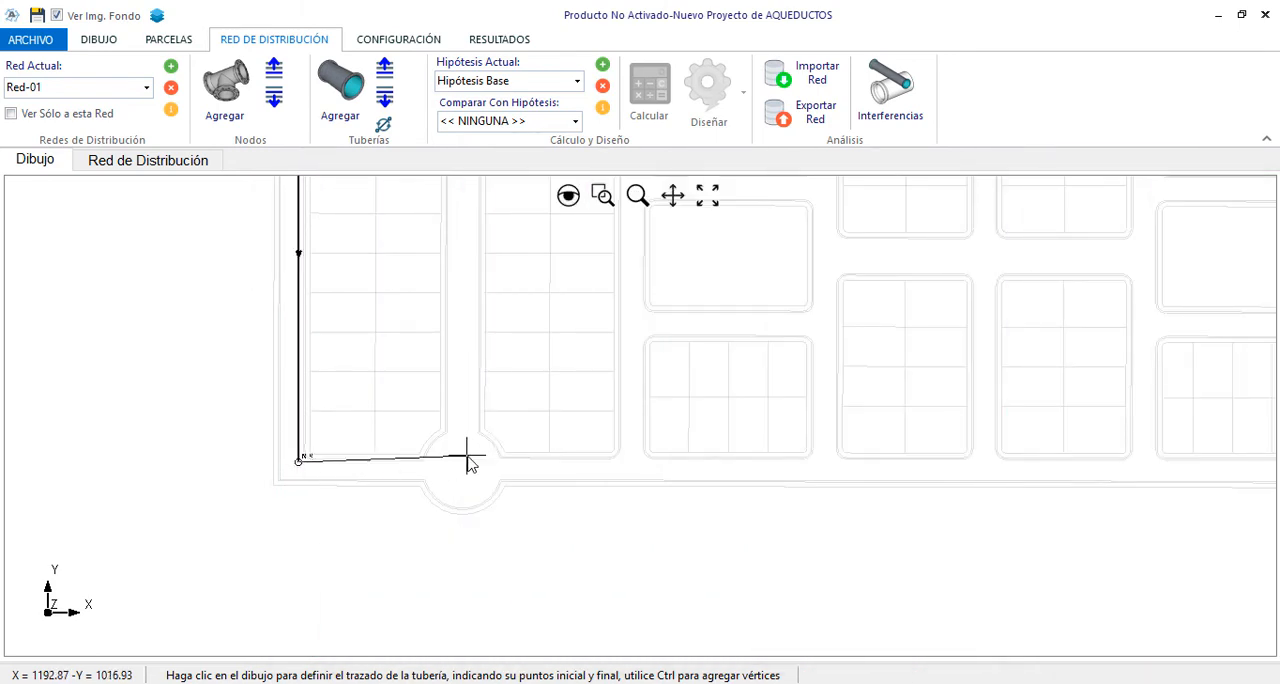
{"action": "scroll", "coordinate": [471, 451], "scroll_direction": "up", "scroll_amount": 3}
{"action": "scroll", "coordinate": [434, 466], "scroll_direction": "down", "scroll_amount": 2}
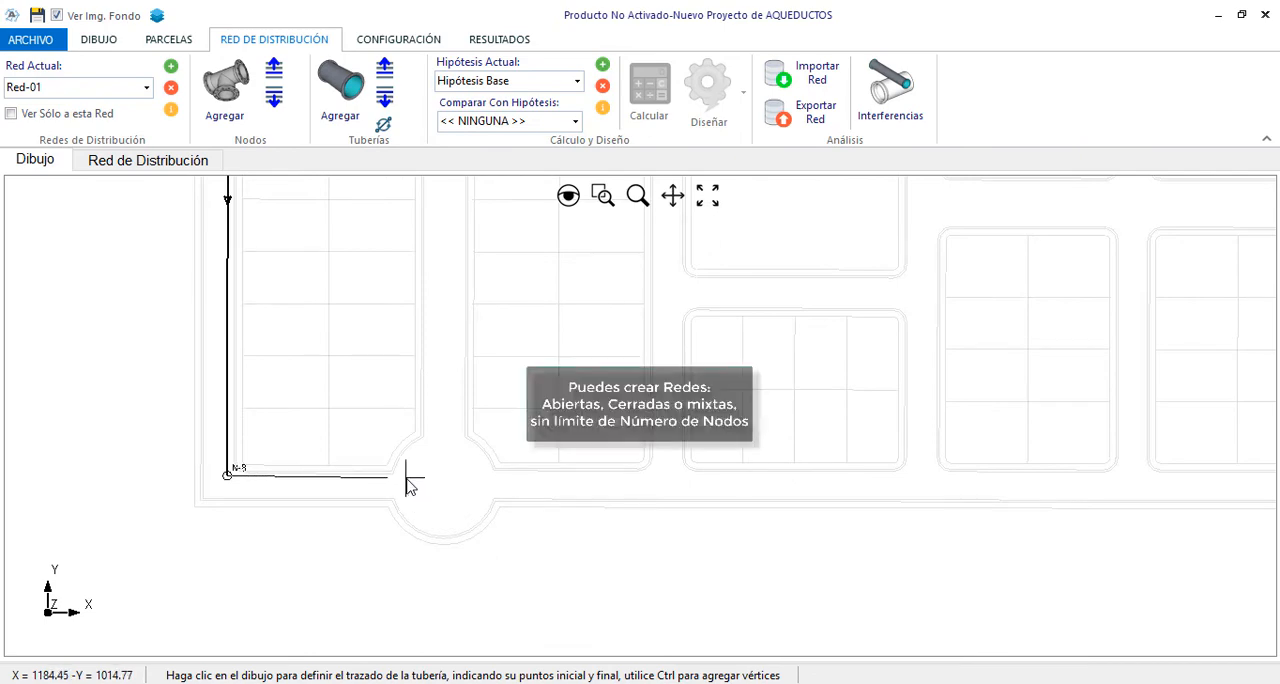
{"action": "scroll", "coordinate": [438, 472], "scroll_direction": "down", "scroll_amount": 3}
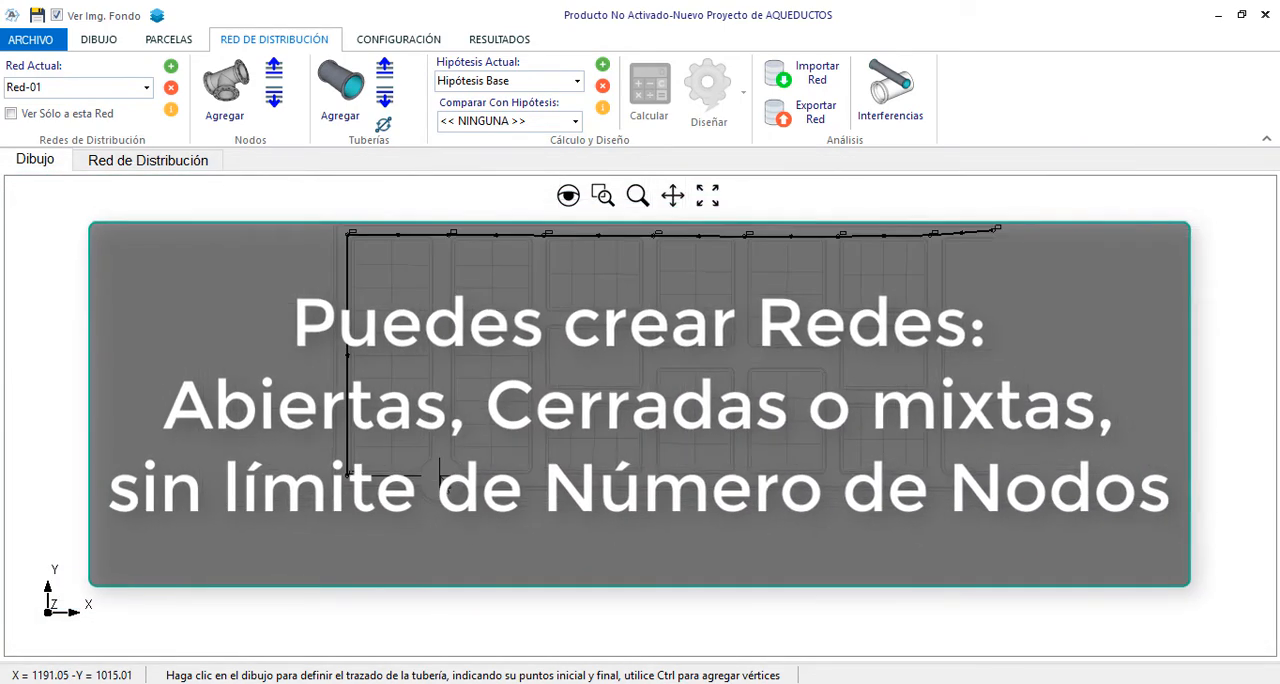
{"action": "scroll", "coordinate": [440, 475], "scroll_direction": "up", "scroll_amount": 2}
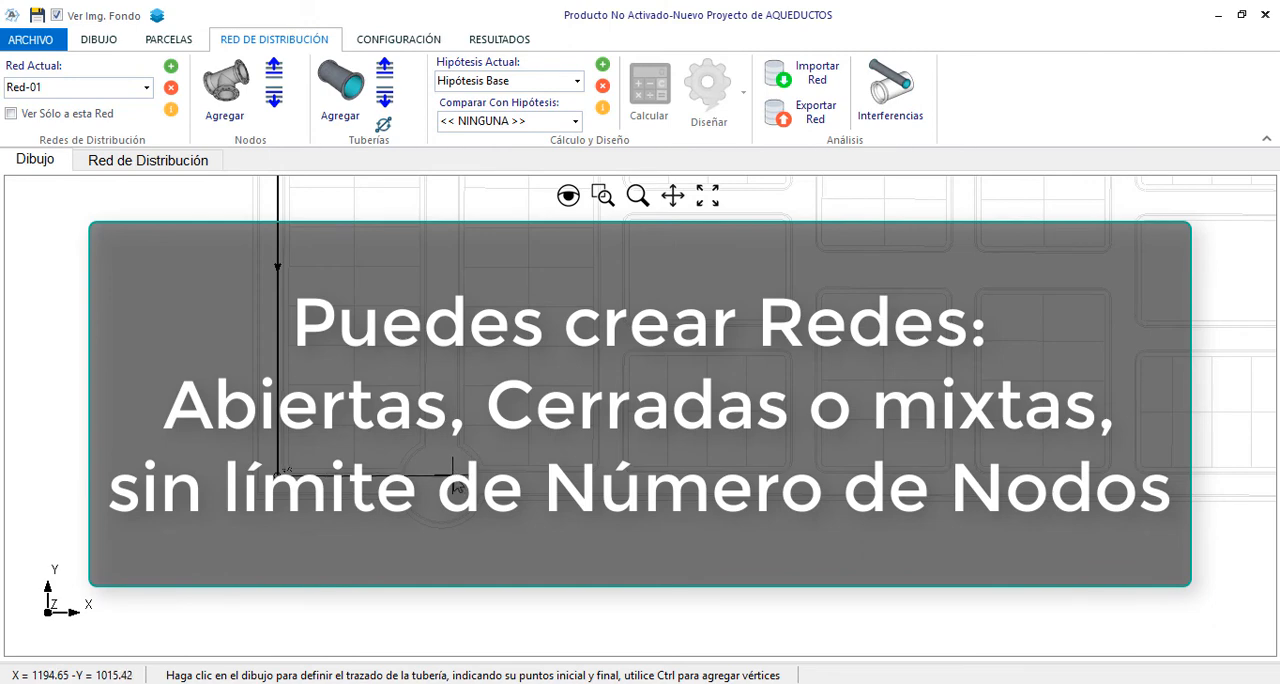
{"action": "left_click", "coordinate": [453, 475]}
Close the loop with a pipe from the cul-de-sac node up to node N-6 and finish the run
{"action": "scroll", "coordinate": [453, 475], "scroll_direction": "down", "scroll_amount": 2}
{"action": "scroll", "coordinate": [456, 303], "scroll_direction": "up", "scroll_amount": 5}
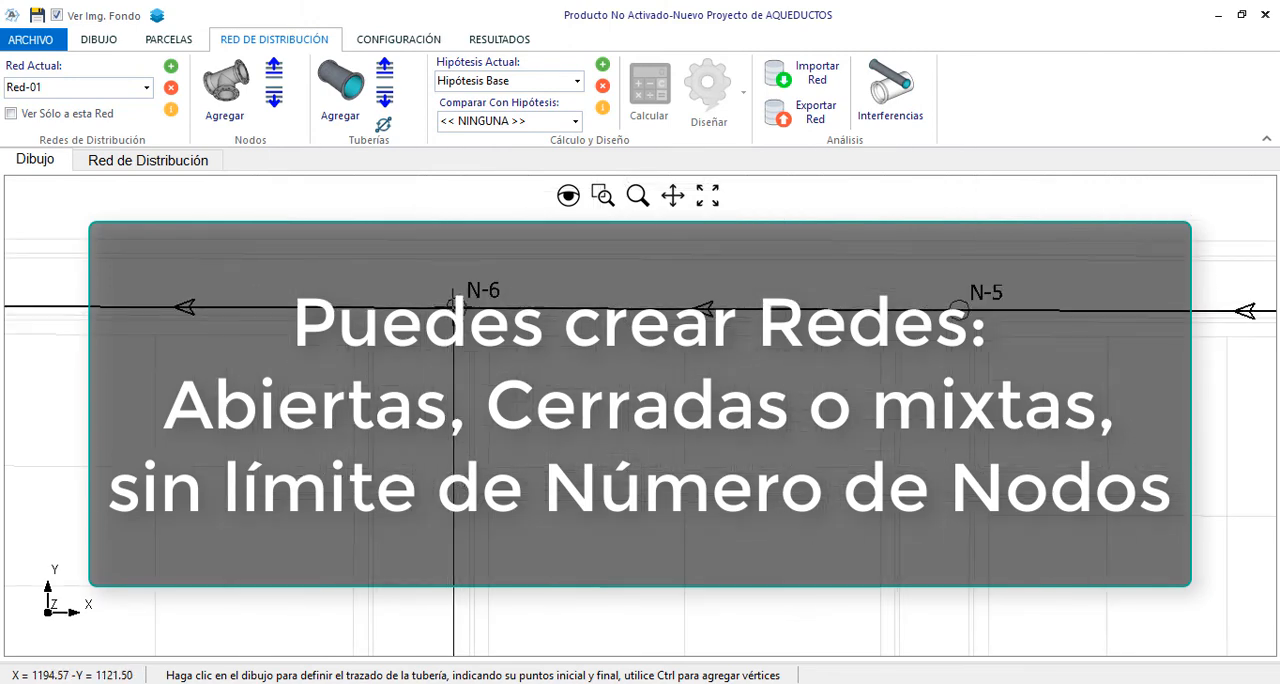
{"action": "left_click", "coordinate": [453, 306]}
{"action": "key", "text": "Escape"}
Begin a new pipe run at node N-9 and draw it east along the lower street to the next intersection
{"action": "left_click", "coordinate": [346, 88]}
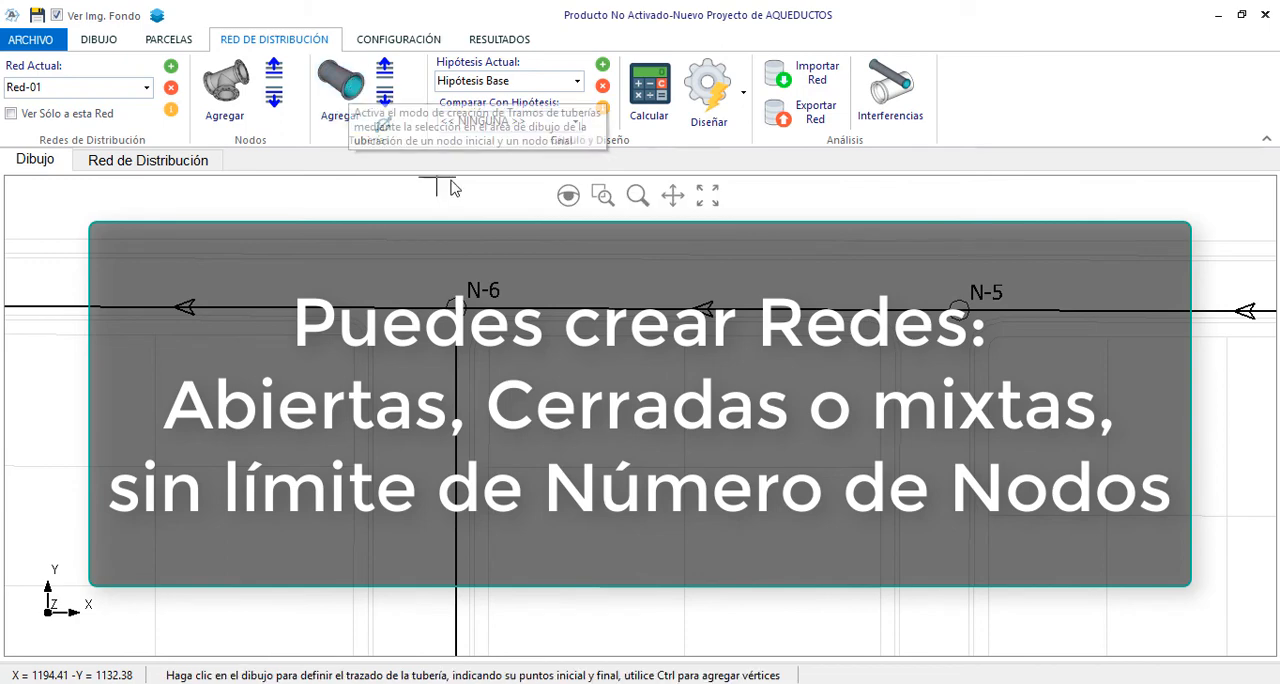
{"action": "scroll", "coordinate": [450, 190], "scroll_direction": "down", "scroll_amount": 4}
{"action": "scroll", "coordinate": [491, 560], "scroll_direction": "up", "scroll_amount": 4}
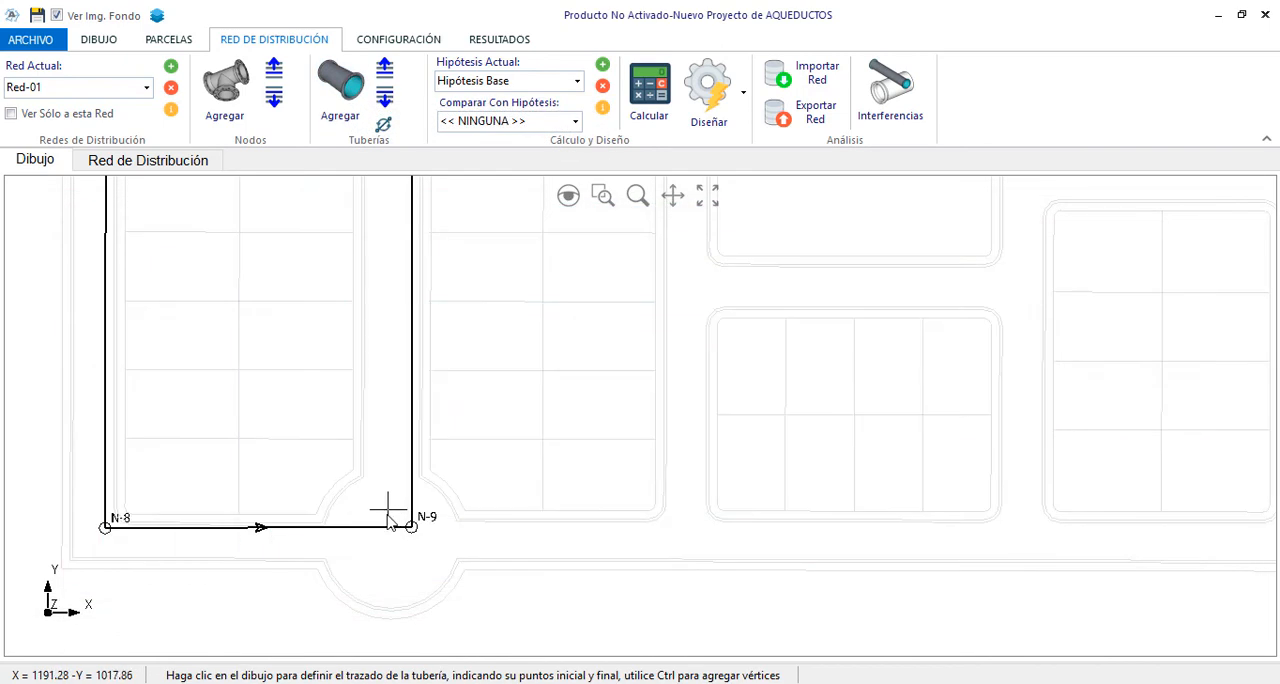
{"action": "scroll", "coordinate": [388, 512], "scroll_direction": "up", "scroll_amount": 2}
{"action": "left_click", "coordinate": [430, 532]}
{"action": "scroll", "coordinate": [373, 569], "scroll_direction": "down", "scroll_amount": 5}
{"action": "scroll", "coordinate": [470, 564], "scroll_direction": "up", "scroll_amount": 2}
{"action": "left_click", "coordinate": [550, 558]}
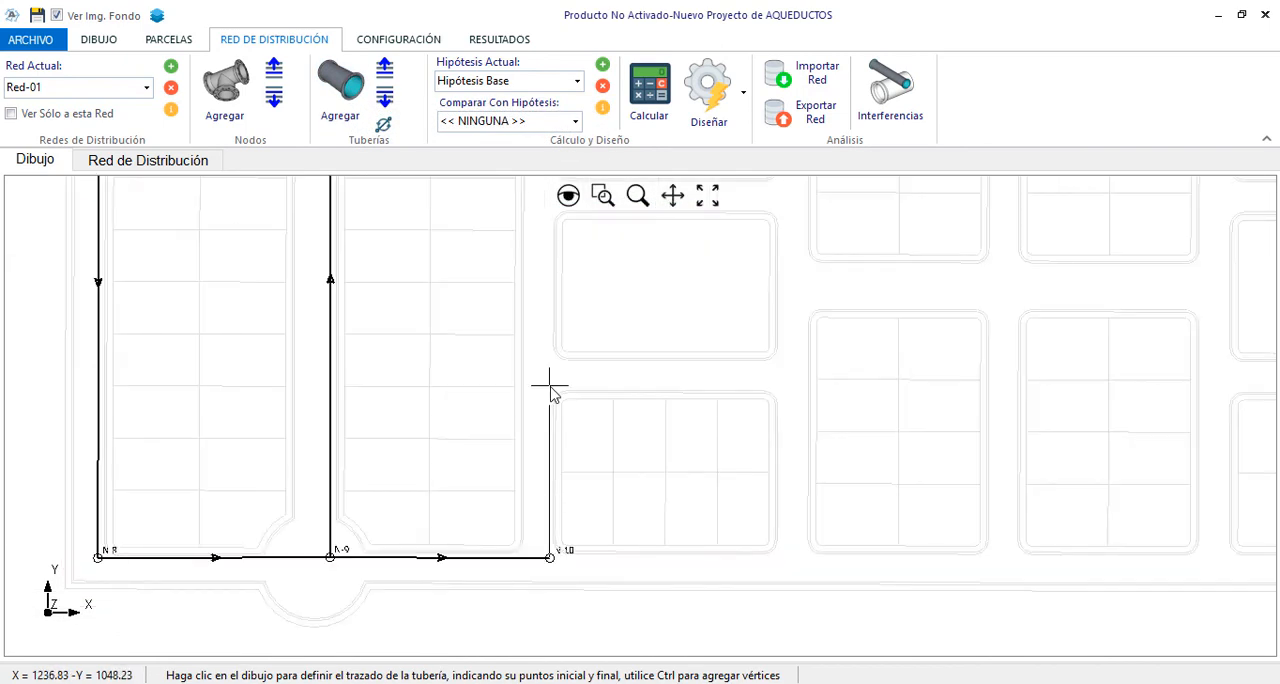
Continue the run up the street with nodes at both side-street intersections, and end it at node N-5
{"action": "left_click", "coordinate": [550, 386]}
{"action": "scroll", "coordinate": [561, 368], "scroll_direction": "up", "scroll_amount": 4}
{"action": "left_click", "coordinate": [561, 368]}
{"action": "scroll", "coordinate": [569, 440], "scroll_direction": "down", "scroll_amount": 3}
{"action": "left_click", "coordinate": [563, 221]}
{"action": "key", "text": "Escape"}
Draw pipes from node N-10 east to the next intersection and up to the side street level with node N-11
{"action": "left_click", "coordinate": [346, 88]}
{"action": "scroll", "coordinate": [490, 520], "scroll_direction": "up", "scroll_amount": 4}
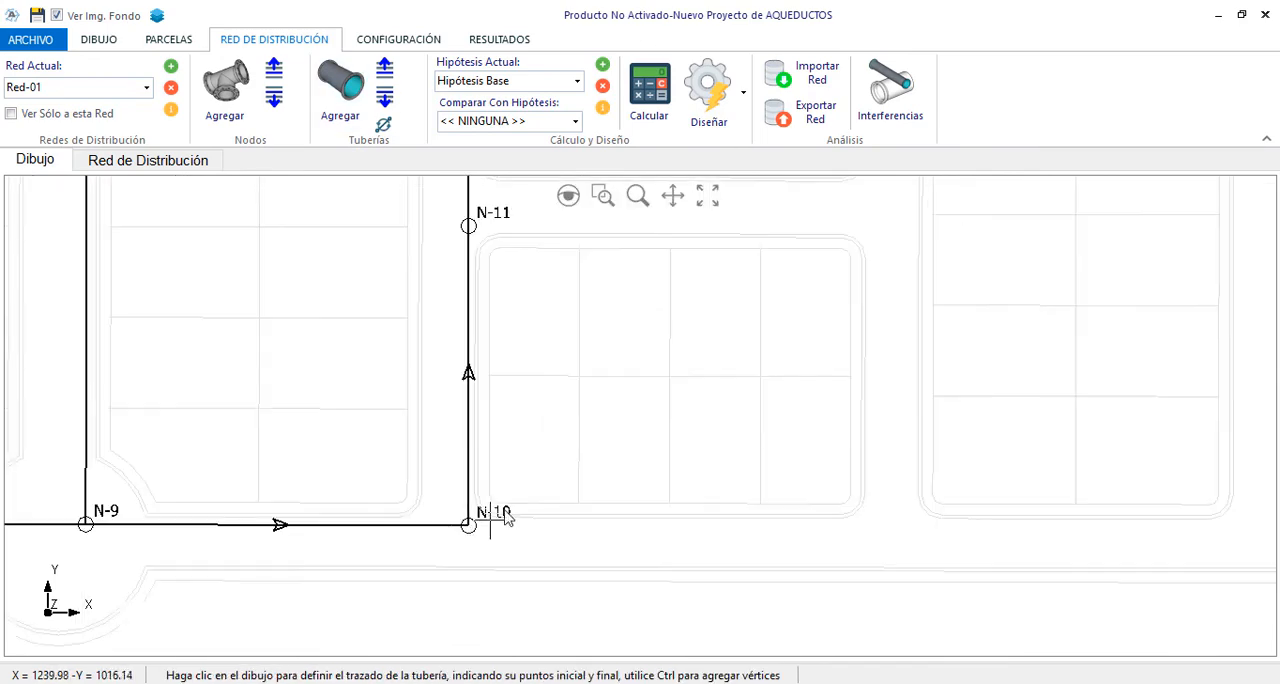
{"action": "left_click", "coordinate": [490, 525]}
{"action": "scroll", "coordinate": [869, 529], "scroll_direction": "down", "scroll_amount": 2}
{"action": "left_click", "coordinate": [797, 330]}
{"action": "scroll", "coordinate": [798, 450], "scroll_direction": "down", "scroll_amount": 2}
{"action": "scroll", "coordinate": [806, 200], "scroll_direction": "up", "scroll_amount": 3}
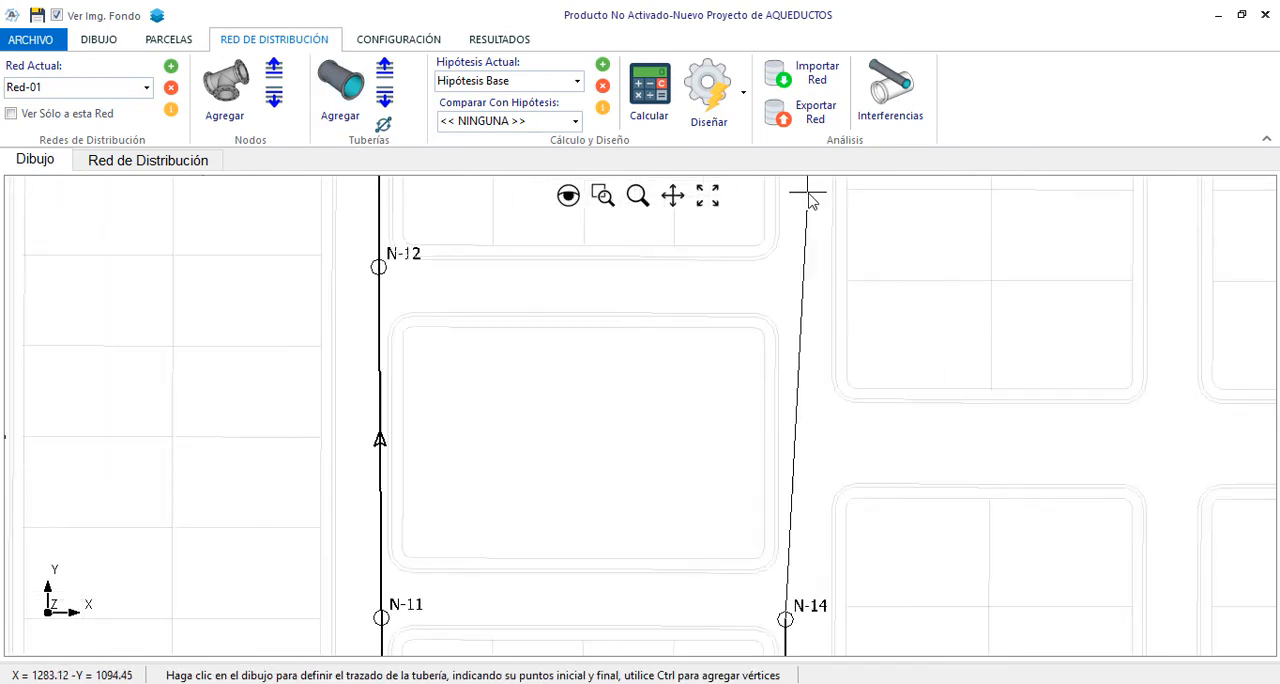
Continue the run upward with nodes at the two remaining side-street intersections, and connect it to node N-4
{"action": "scroll", "coordinate": [768, 472], "scroll_direction": "down", "scroll_amount": 1}
{"action": "left_click", "coordinate": [771, 477]}
{"action": "scroll", "coordinate": [774, 300], "scroll_direction": "up", "scroll_amount": 2}
{"action": "left_click", "coordinate": [771, 329]}
{"action": "scroll", "coordinate": [756, 505], "scroll_direction": "down", "scroll_amount": 3}
{"action": "scroll", "coordinate": [760, 278], "scroll_direction": "up", "scroll_amount": 2}
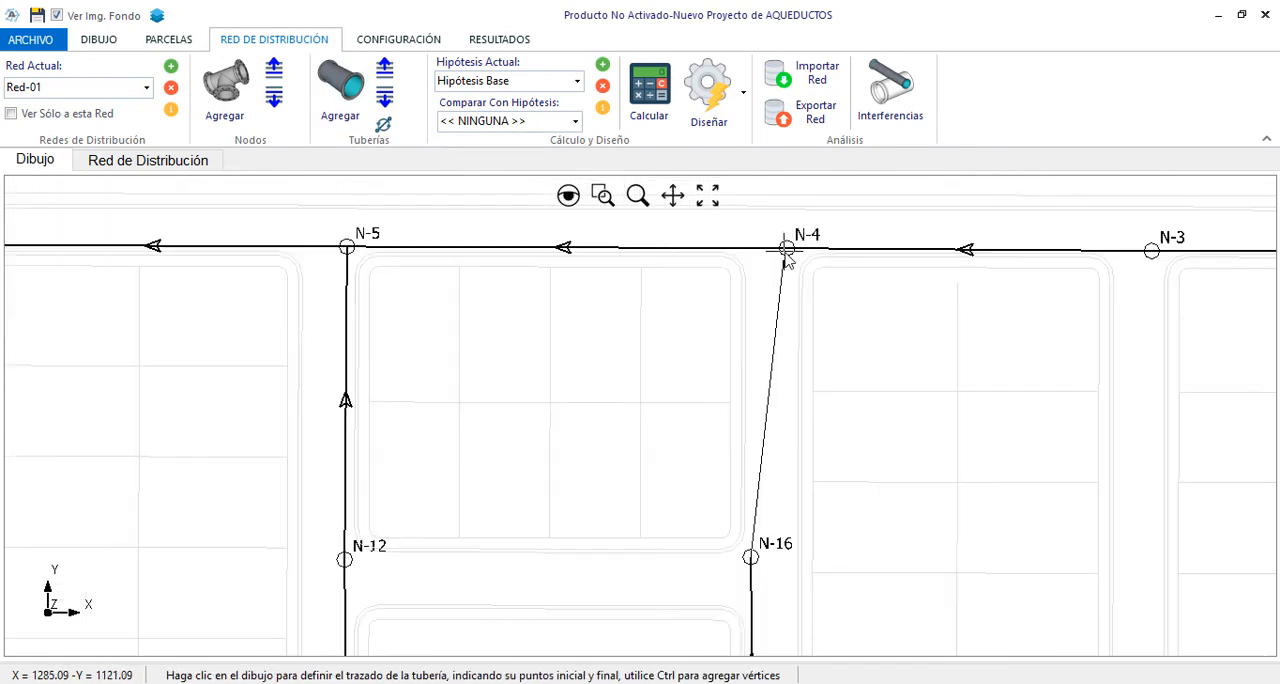
{"action": "left_click", "coordinate": [788, 251]}
{"action": "key", "text": "Escape"}
Move nodes N-13, N-14, N-15 and N-16 together slightly east so their pipes line up with node N-4
{"action": "scroll", "coordinate": [686, 248], "scroll_direction": "down", "scroll_amount": 3}
{"action": "scroll", "coordinate": [713, 405], "scroll_direction": "up", "scroll_amount": 3}
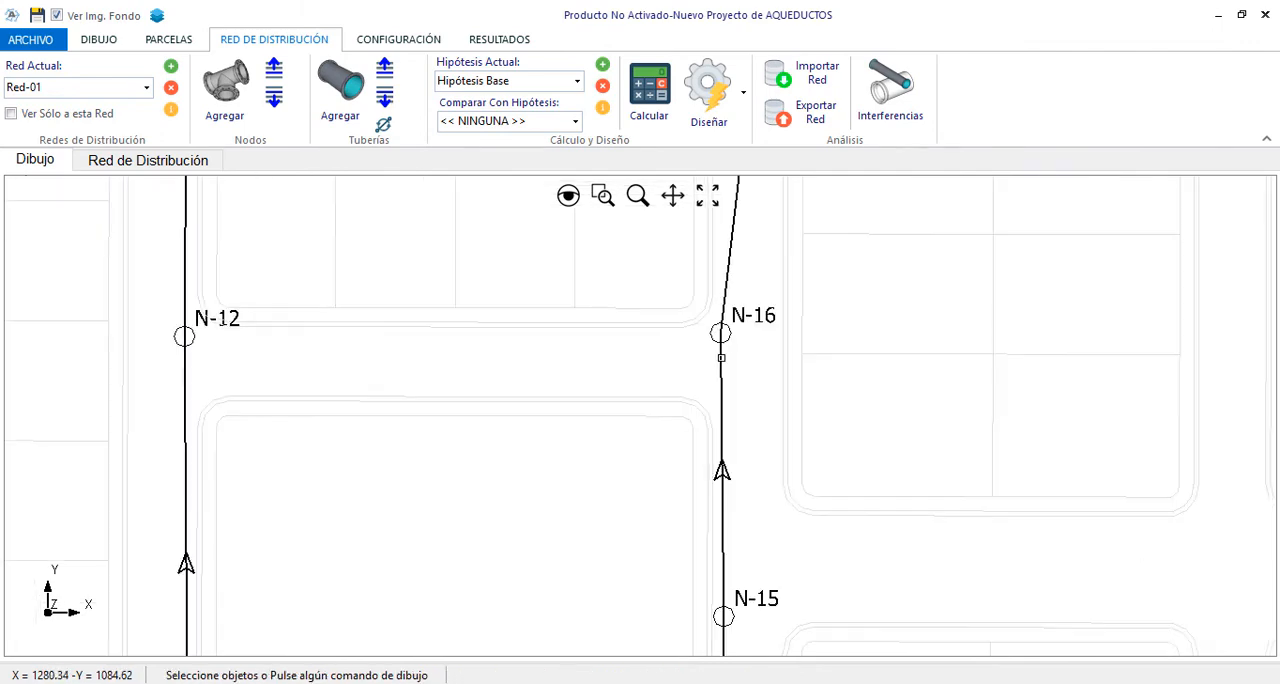
{"action": "scroll", "coordinate": [727, 337], "scroll_direction": "down", "scroll_amount": 2}
{"action": "scroll", "coordinate": [722, 456], "scroll_direction": "up", "scroll_amount": 2}
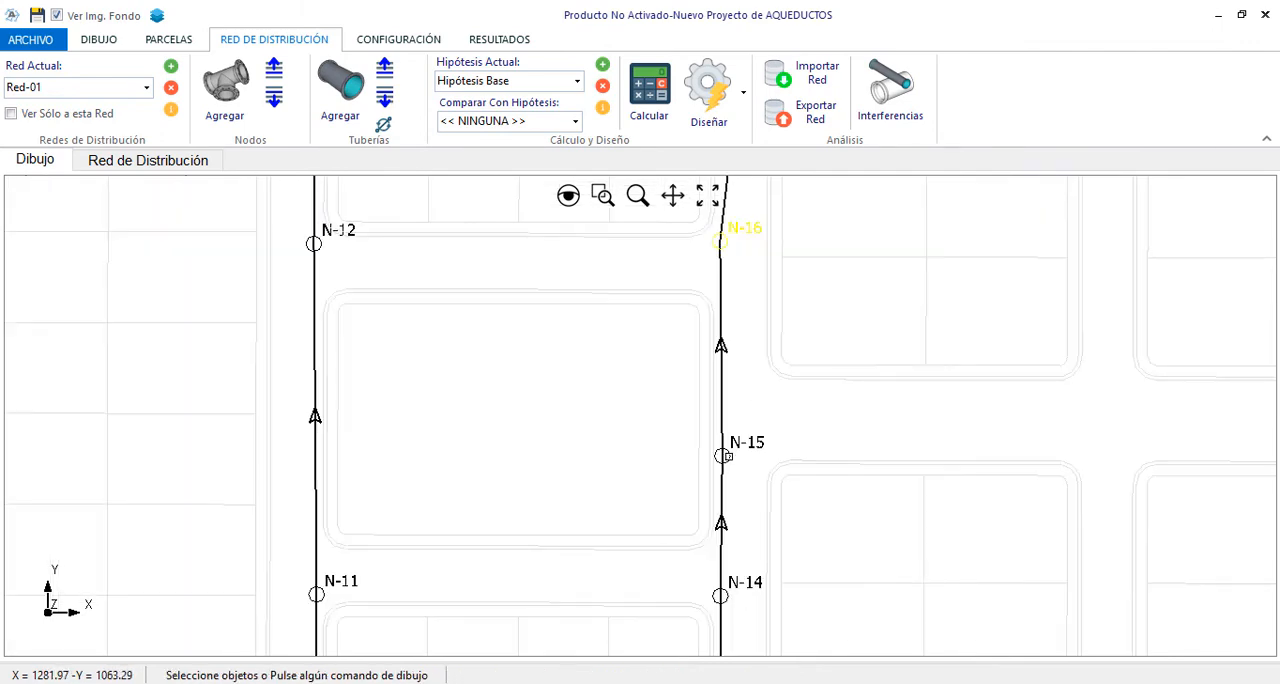
{"action": "scroll", "coordinate": [723, 456], "scroll_direction": "down", "scroll_amount": 3}
{"action": "scroll", "coordinate": [746, 445], "scroll_direction": "up", "scroll_amount": 2}
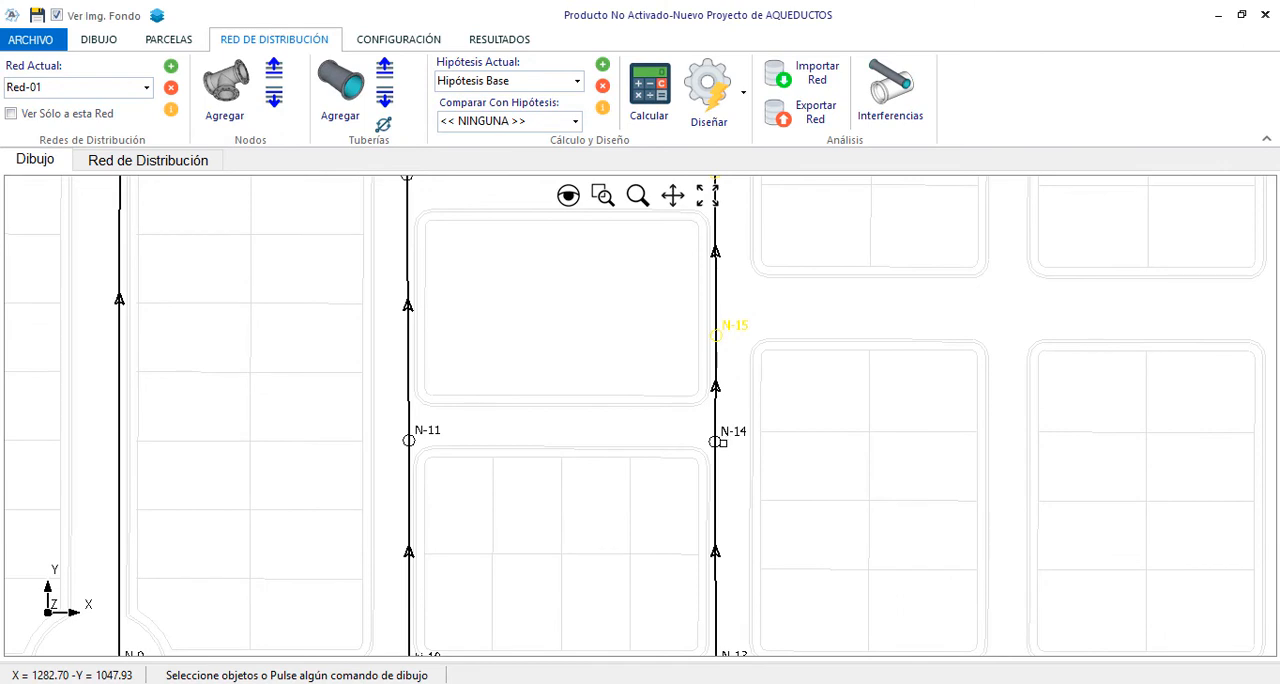
{"action": "scroll", "coordinate": [740, 398], "scroll_direction": "down", "scroll_amount": 2}
{"action": "scroll", "coordinate": [728, 503], "scroll_direction": "up", "scroll_amount": 2}
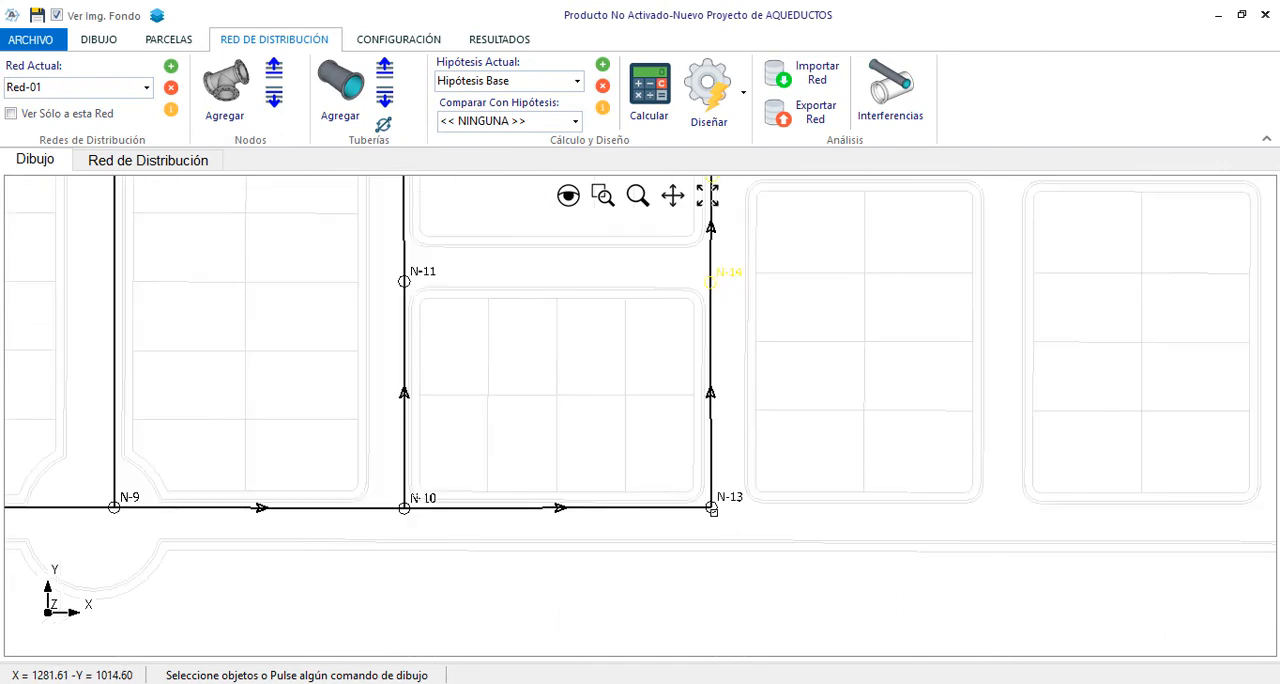
{"action": "left_click", "coordinate": [108, 41]}
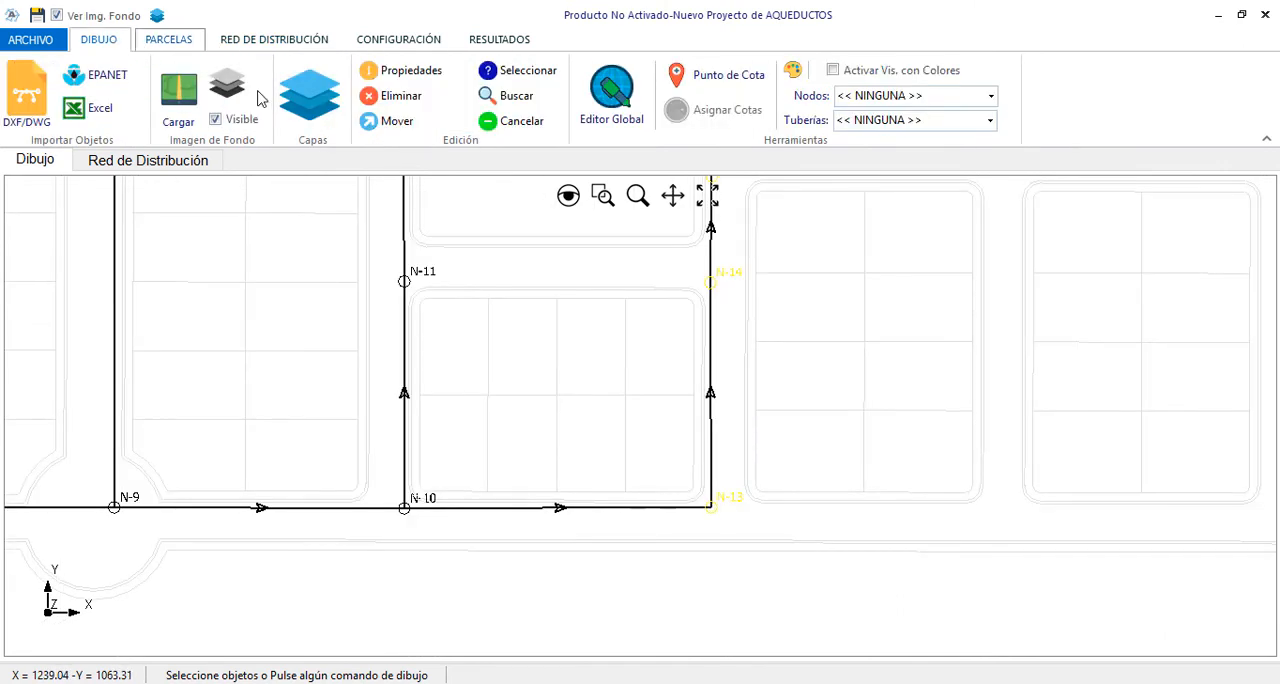
{"action": "left_click", "coordinate": [392, 122]}
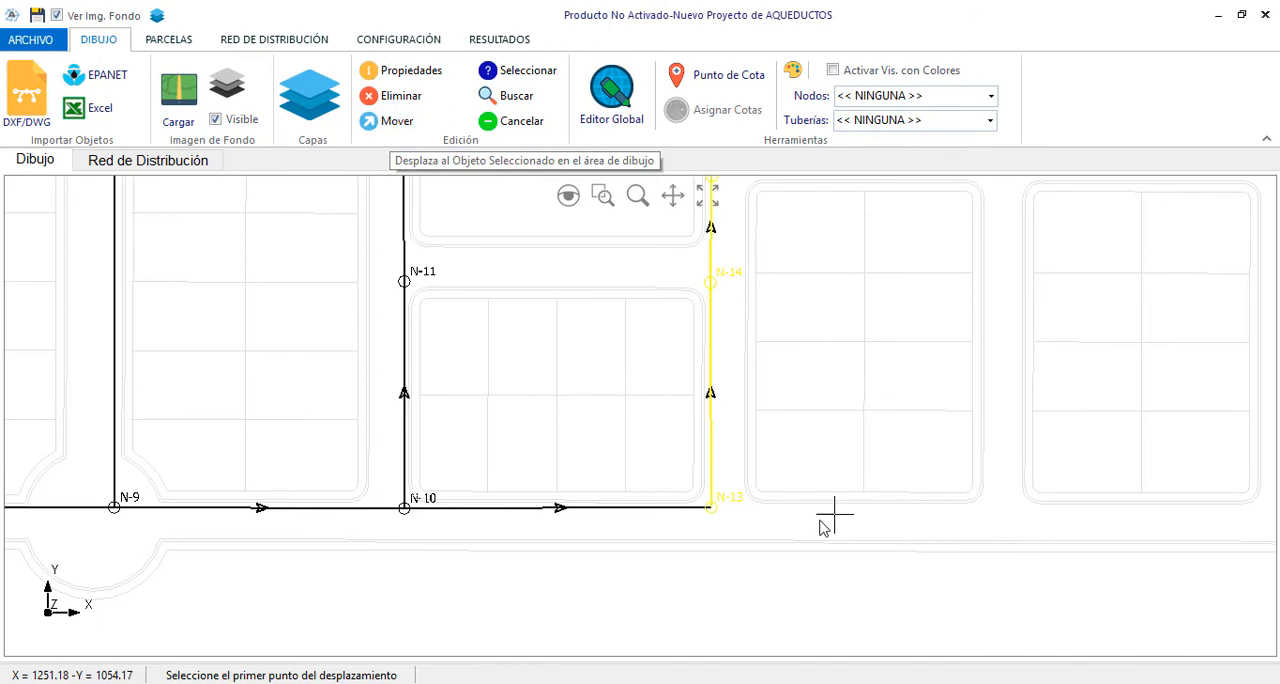
{"action": "left_click", "coordinate": [710, 508]}
{"action": "left_click", "coordinate": [735, 509]}
{"action": "scroll", "coordinate": [736, 540], "scroll_direction": "down", "scroll_amount": 4}
{"action": "scroll", "coordinate": [750, 318], "scroll_direction": "up", "scroll_amount": 3}
Draw two cross pipes, one from node N-12 to N-16 and one from node N-11 to N-14
{"action": "left_click", "coordinate": [308, 42]}
{"action": "left_click", "coordinate": [341, 88]}
{"action": "left_click", "coordinate": [467, 410]}
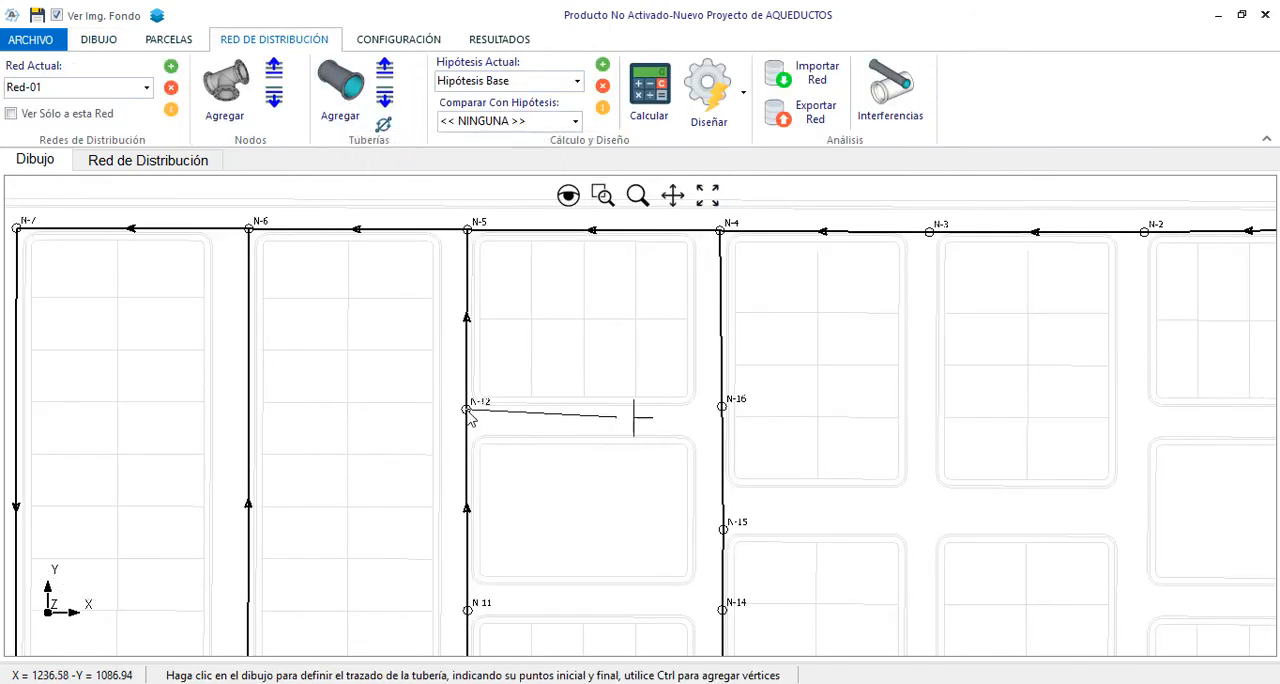
{"action": "left_click", "coordinate": [721, 407]}
{"action": "left_click", "coordinate": [341, 88]}
{"action": "left_click", "coordinate": [467, 610]}
{"action": "left_click", "coordinate": [722, 610]}
{"action": "scroll", "coordinate": [726, 606], "scroll_direction": "down", "scroll_amount": 3}
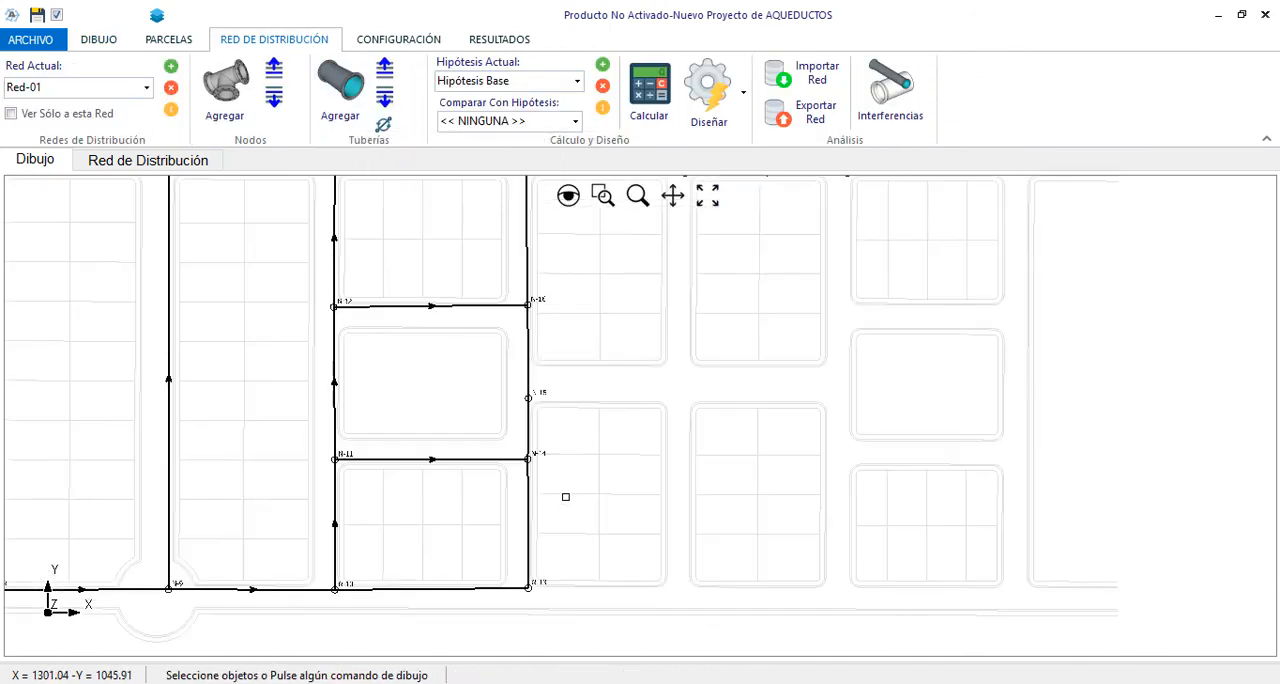
Draw a pipe from node N-13 east along the lower street to the next intersection
{"action": "left_click", "coordinate": [341, 88]}
{"action": "scroll", "coordinate": [560, 575], "scroll_direction": "up", "scroll_amount": 2}
{"action": "left_click", "coordinate": [463, 595]}
{"action": "scroll", "coordinate": [466, 596], "scroll_direction": "down", "scroll_amount": 2}
{"action": "scroll", "coordinate": [626, 594], "scroll_direction": "up", "scroll_amount": 3}
{"action": "left_click", "coordinate": [630, 590], "text": "ctrl"}
Continue the run up the street with a node at the side-street intersection level with N-15, and end it at node N-3
{"action": "scroll", "coordinate": [630, 588], "scroll_direction": "down", "scroll_amount": 4}
{"action": "scroll", "coordinate": [625, 400], "scroll_direction": "up", "scroll_amount": 3}
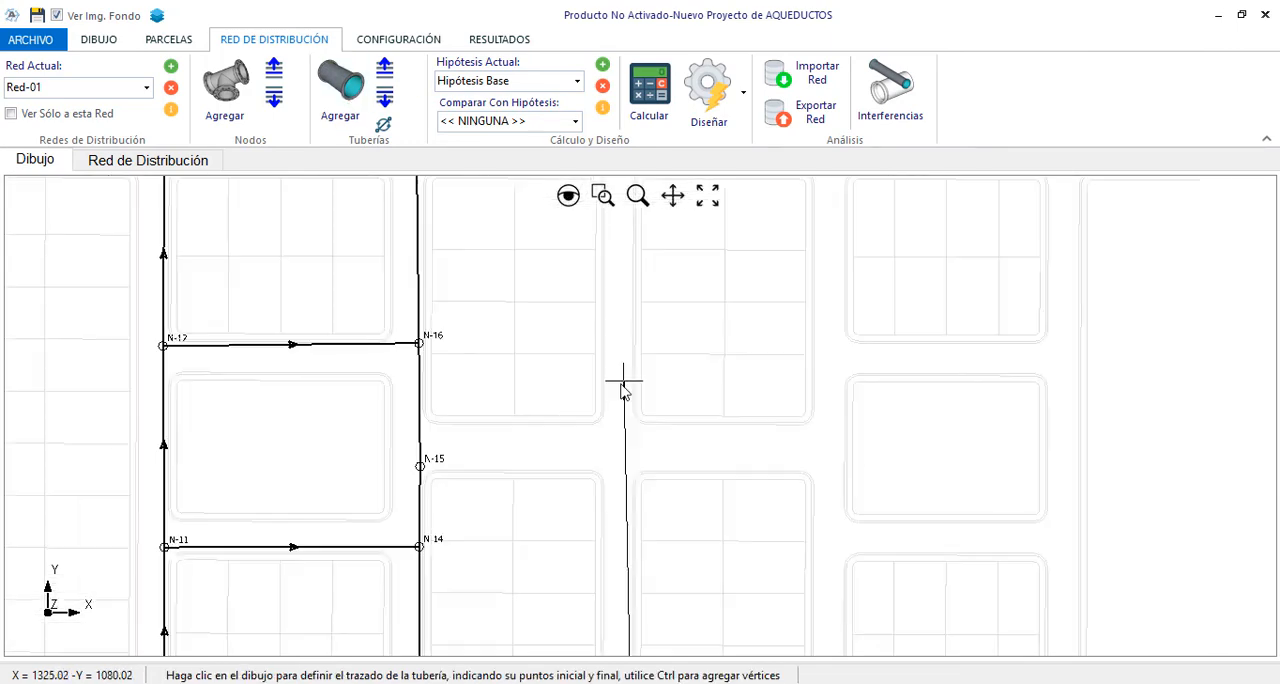
{"action": "left_click", "coordinate": [631, 466], "text": "ctrl"}
{"action": "scroll", "coordinate": [631, 465], "scroll_direction": "down", "scroll_amount": 3}
{"action": "scroll", "coordinate": [632, 328], "scroll_direction": "up", "scroll_amount": 4}
{"action": "left_click", "coordinate": [642, 341]}
{"action": "scroll", "coordinate": [649, 252], "scroll_direction": "down", "scroll_amount": 3}
Draw a cross pipe from node N-15 to node N-18
{"action": "left_click", "coordinate": [341, 88]}
{"action": "scroll", "coordinate": [709, 507], "scroll_direction": "up", "scroll_amount": 2}
{"action": "left_click", "coordinate": [387, 441]}
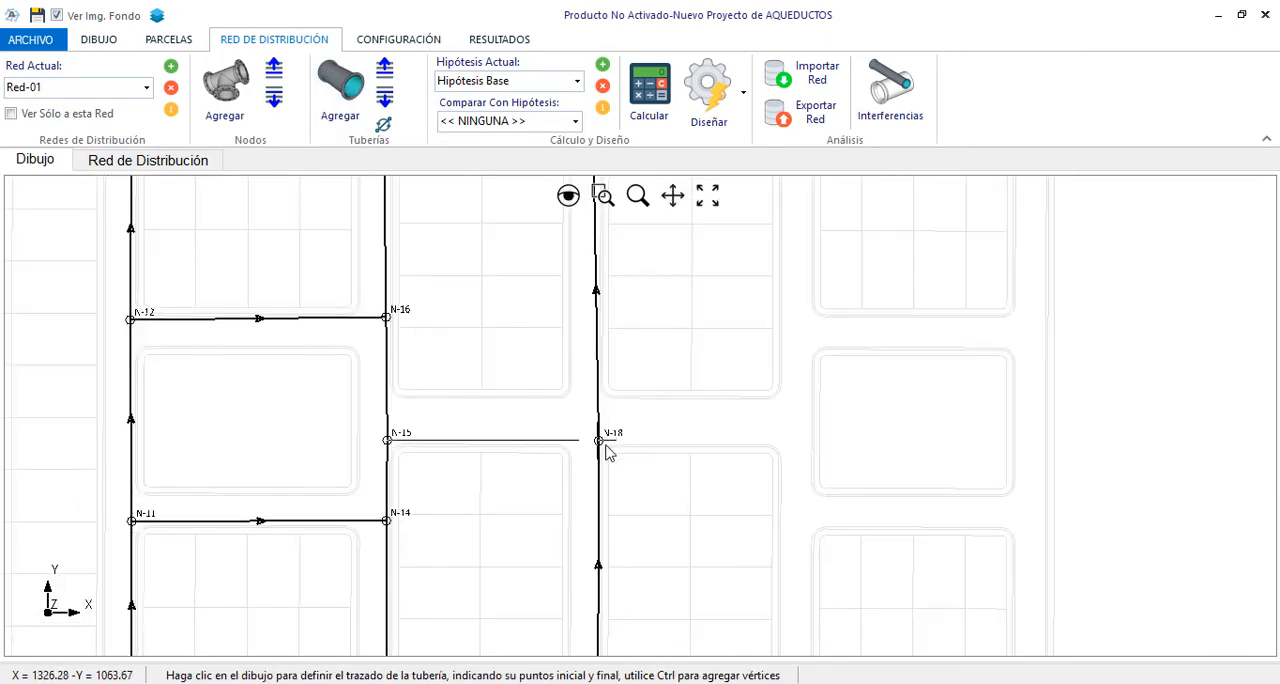
{"action": "left_click", "coordinate": [599, 441]}
{"action": "scroll", "coordinate": [482, 352], "scroll_direction": "down", "scroll_amount": 3}
Draw a pipe from node N-17 east along the lower street to the next intersection
{"action": "left_click", "coordinate": [341, 88]}
{"action": "scroll", "coordinate": [546, 517], "scroll_direction": "up", "scroll_amount": 3}
{"action": "left_click", "coordinate": [517, 491]}
{"action": "scroll", "coordinate": [523, 538], "scroll_direction": "down", "scroll_amount": 3}
{"action": "scroll", "coordinate": [621, 515], "scroll_direction": "up", "scroll_amount": 2}
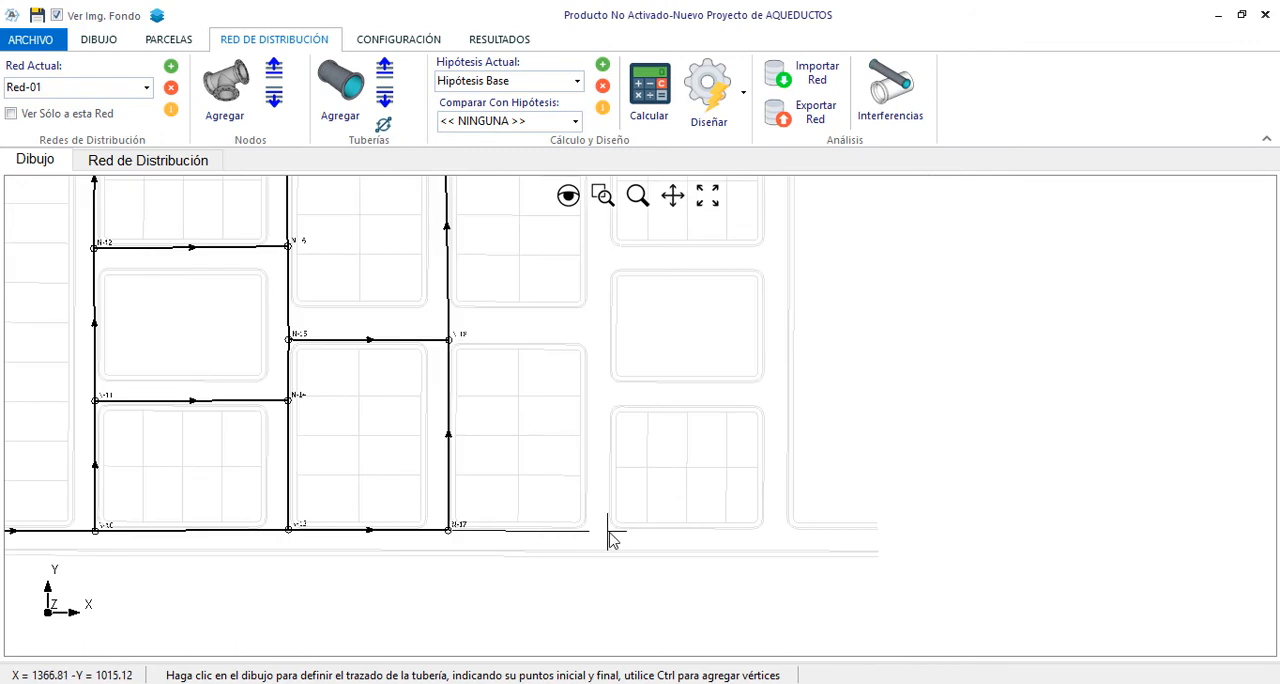
{"action": "left_click", "coordinate": [608, 531], "text": "ctrl"}
Continue the run up the street with nodes at both side-street intersections, and connect it to node N-2
{"action": "scroll", "coordinate": [608, 531], "scroll_direction": "down", "scroll_amount": 3}
{"action": "scroll", "coordinate": [605, 475], "scroll_direction": "up", "scroll_amount": 3}
{"action": "left_click", "coordinate": [618, 510], "text": "ctrl"}
{"action": "left_click", "coordinate": [620, 369], "text": "ctrl"}
{"action": "scroll", "coordinate": [621, 228], "scroll_direction": "up", "scroll_amount": 3}
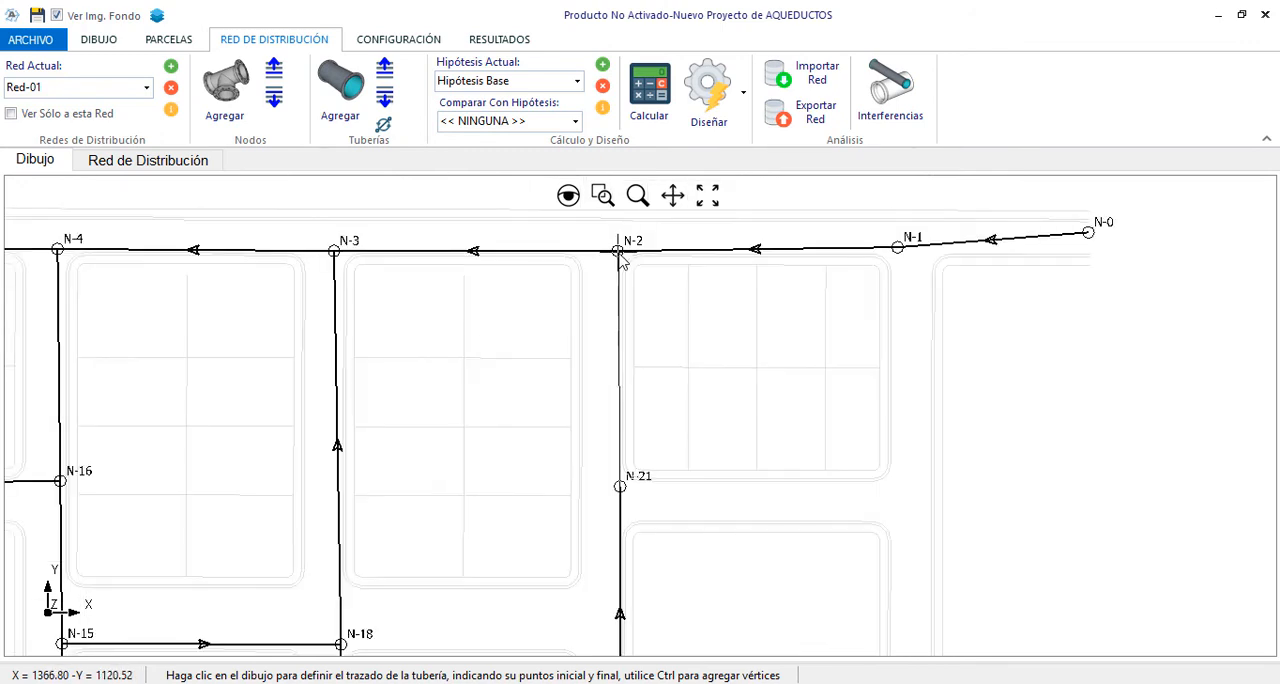
{"action": "left_click", "coordinate": [620, 251]}
{"action": "scroll", "coordinate": [620, 262], "scroll_direction": "down", "scroll_amount": 3}
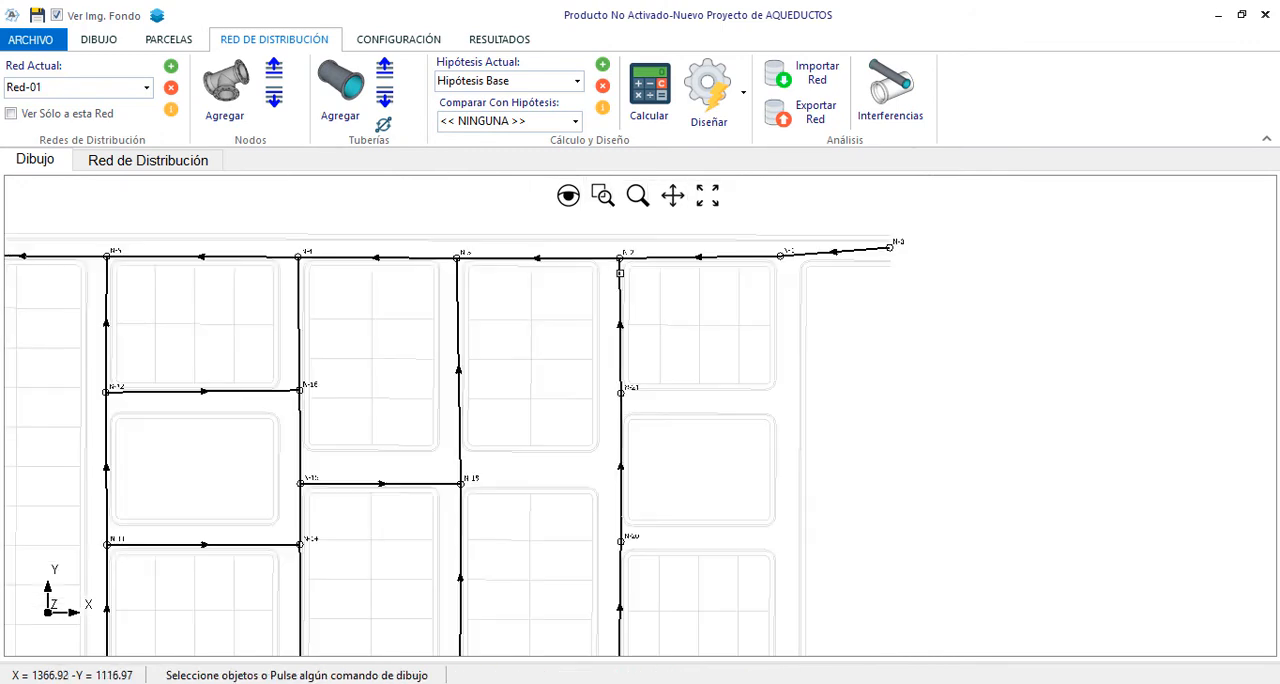
Insert a node into the pipe between N-20 and N-21, level with node N-18
{"action": "scroll", "coordinate": [640, 537], "scroll_direction": "up", "scroll_amount": 3}
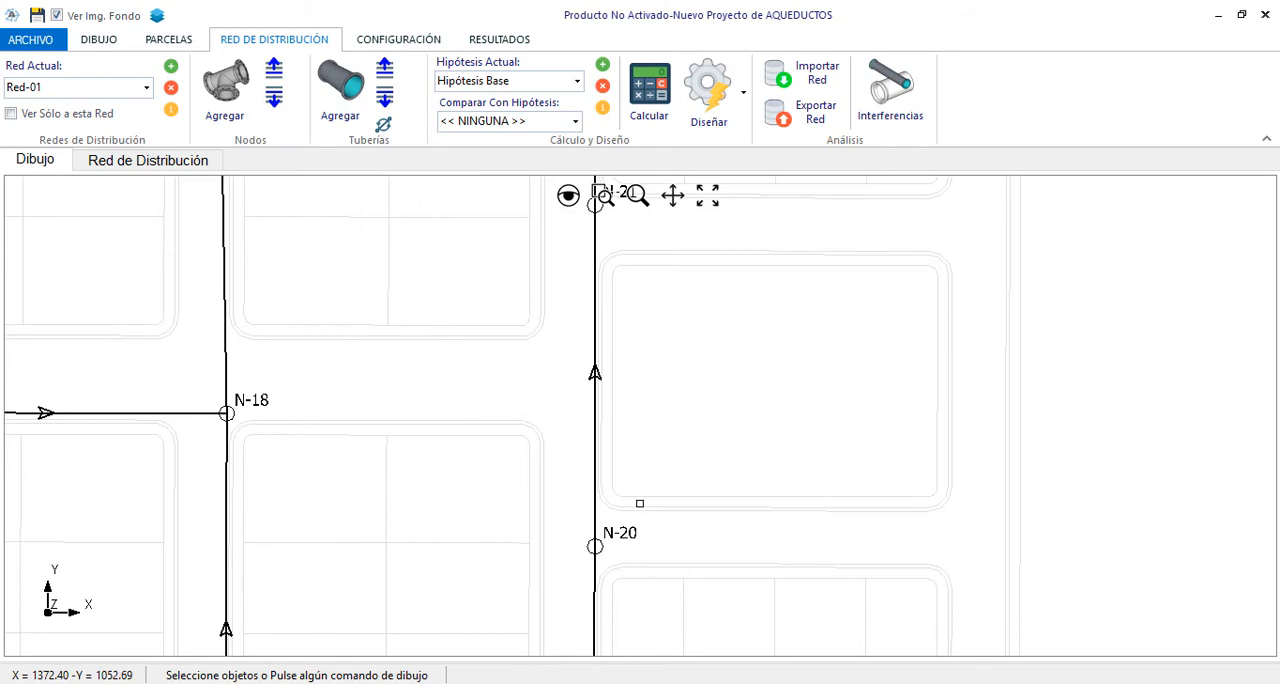
{"action": "left_click", "coordinate": [236, 107]}
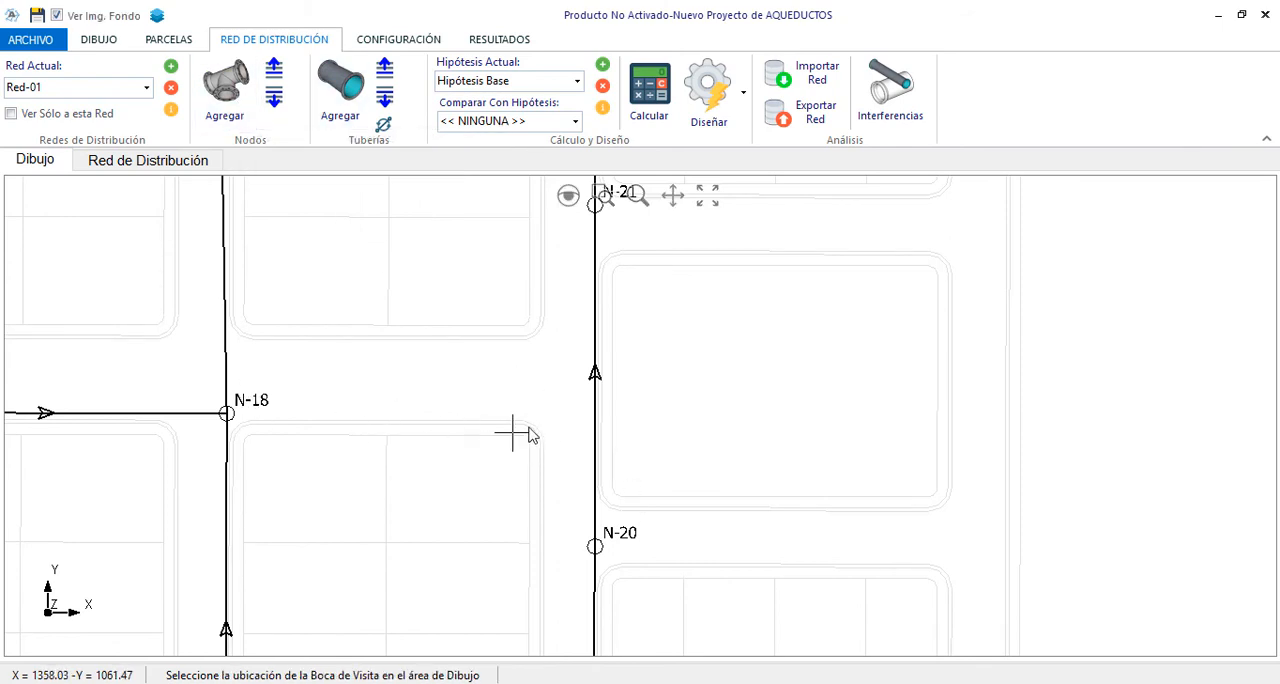
{"action": "left_click", "coordinate": [595, 410]}
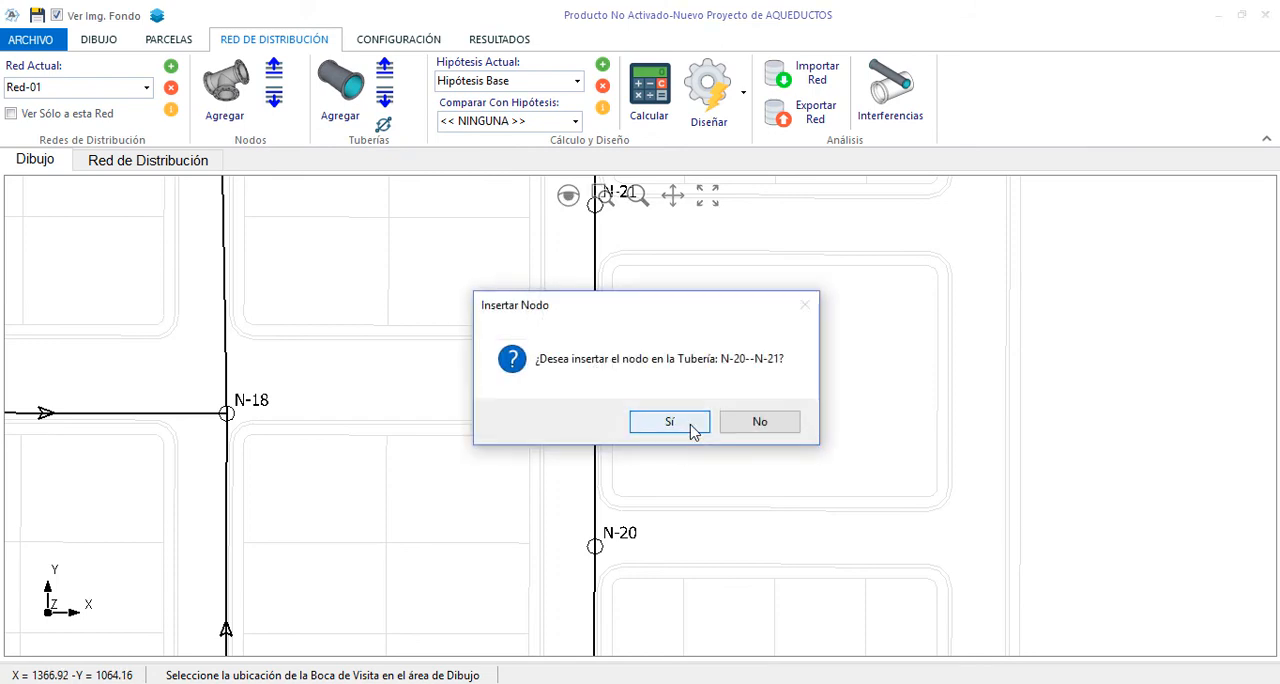
{"action": "left_click", "coordinate": [693, 428]}
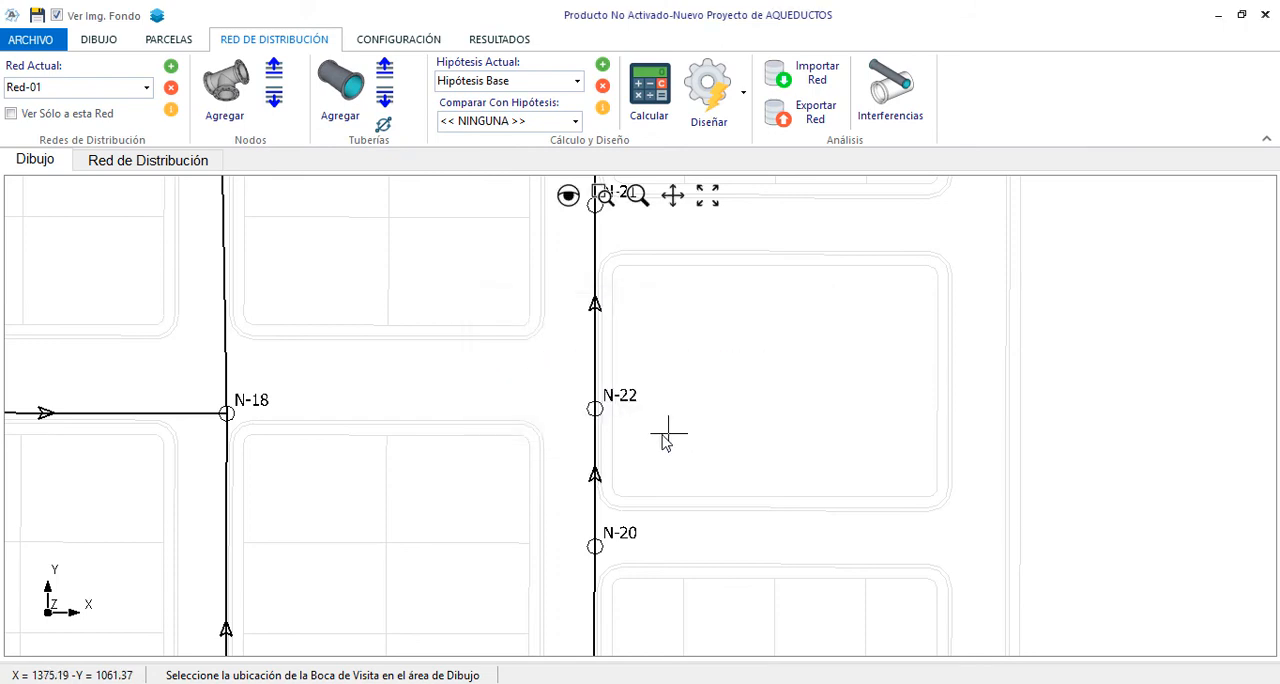
{"action": "left_click", "coordinate": [345, 100]}
{"action": "left_click", "coordinate": [227, 412]}
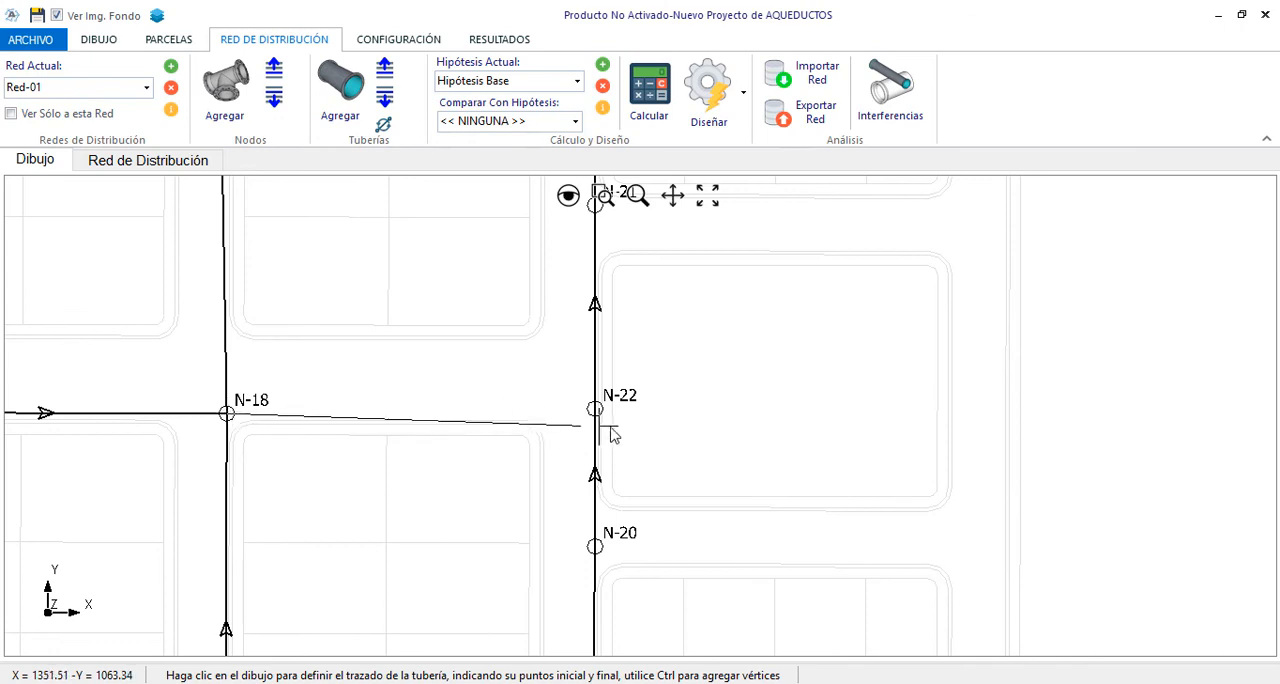
{"action": "key", "text": "Escape"}
Move node N-22 up along its street to about Y = 1070.60, near the upper edge of the side street
{"action": "scroll", "coordinate": [840, 455], "scroll_direction": "down", "scroll_amount": 2}
{"action": "scroll", "coordinate": [740, 420], "scroll_direction": "up", "scroll_amount": 3}
{"action": "left_click", "coordinate": [643, 440]}
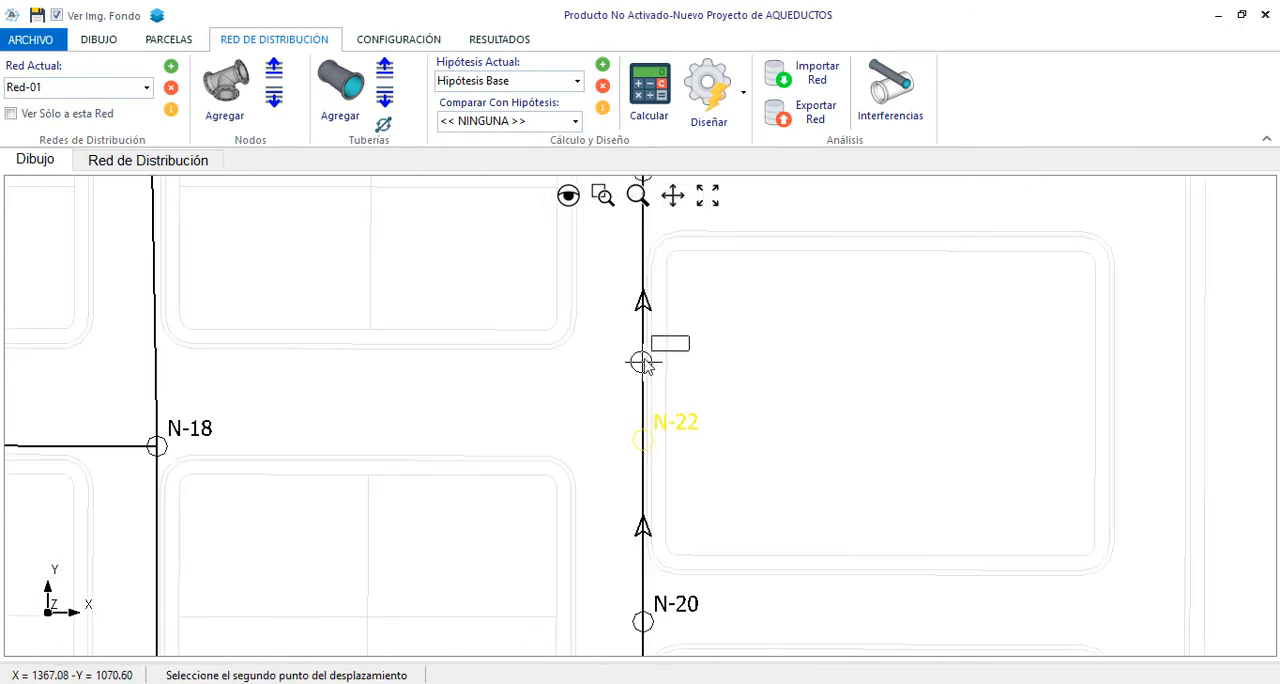
{"action": "left_click", "coordinate": [641, 362]}
Insert a node into the street pipe above N-18 and move it up level with node N-22
{"action": "left_click", "coordinate": [225, 90]}
{"action": "left_click", "coordinate": [157, 424]}
{"action": "left_click", "coordinate": [693, 428]}
{"action": "left_click", "coordinate": [157, 424]}
{"action": "right_click", "coordinate": [363, 437]}
{"action": "left_click", "coordinate": [410, 470]}
{"action": "left_click", "coordinate": [157, 424]}
{"action": "left_click", "coordinate": [155, 358]}
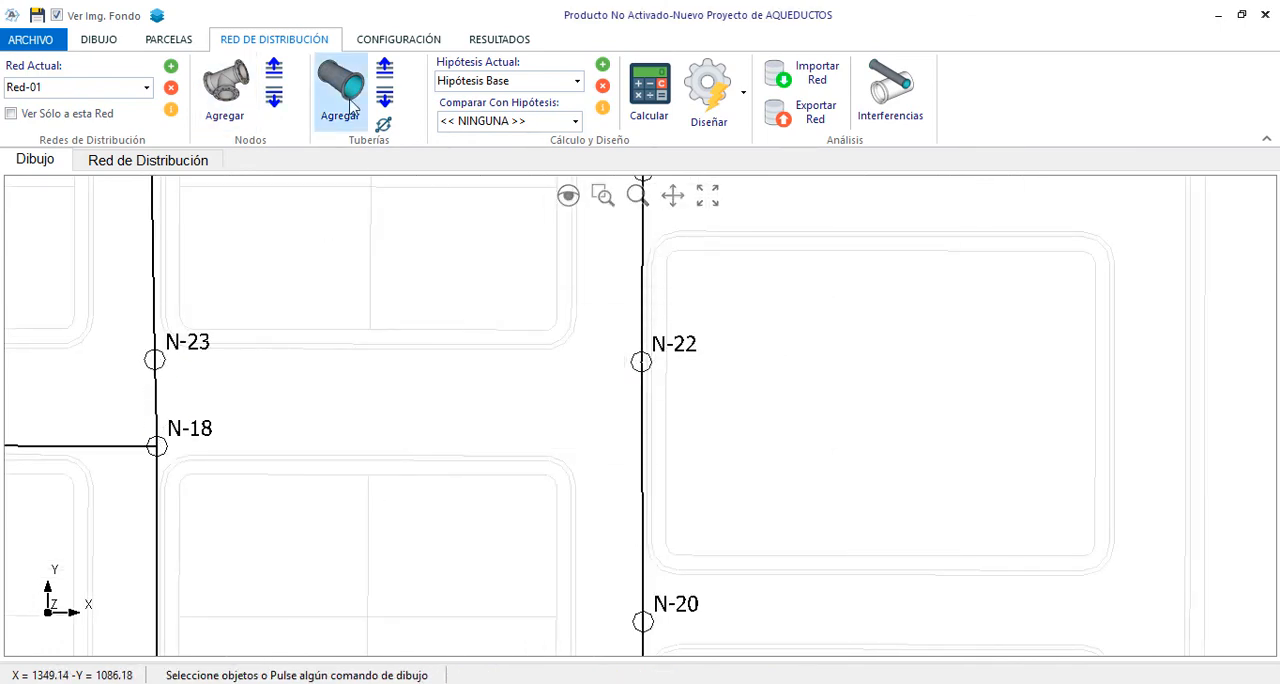
Draw a cross pipe from node N-23 to node N-22
{"action": "left_click", "coordinate": [341, 95]}
{"action": "left_click", "coordinate": [155, 358]}
{"action": "left_click", "coordinate": [641, 362]}
Draw a pipe from node N-19 east along the lower street to the last intersection
{"action": "scroll", "coordinate": [480, 345], "scroll_direction": "down", "scroll_amount": 3}
{"action": "scroll", "coordinate": [603, 570], "scroll_direction": "down", "scroll_amount": 1}
{"action": "left_click", "coordinate": [501, 558]}
{"action": "scroll", "coordinate": [665, 563], "scroll_direction": "up", "scroll_amount": 1}
{"action": "left_click", "coordinate": [664, 559]}
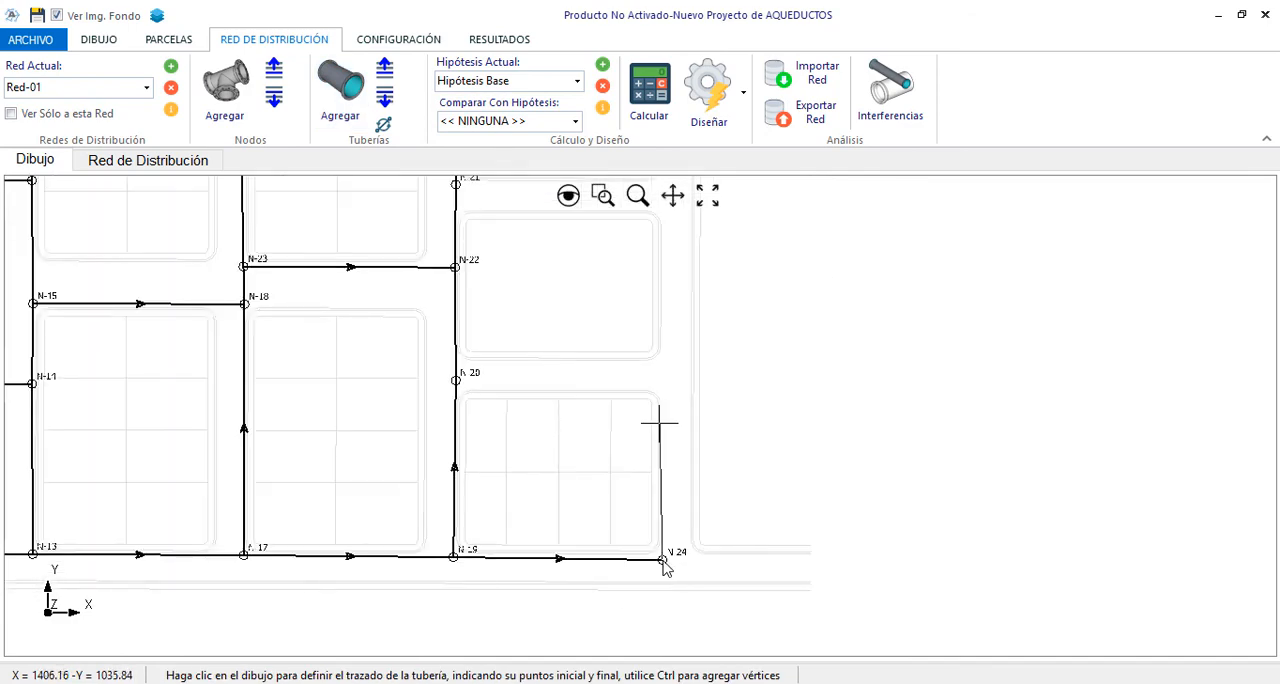
Continue the run up the easternmost street with nodes at both side-street intersections, and connect it to node N-1
{"action": "left_click", "coordinate": [660, 384]}
{"action": "scroll", "coordinate": [660, 384], "scroll_direction": "down", "scroll_amount": 3}
{"action": "scroll", "coordinate": [678, 250], "scroll_direction": "up", "scroll_amount": 2}
{"action": "left_click", "coordinate": [640, 371]}
{"action": "scroll", "coordinate": [642, 365], "scroll_direction": "down", "scroll_amount": 2}
{"action": "scroll", "coordinate": [652, 267], "scroll_direction": "up", "scroll_amount": 6}
{"action": "left_click", "coordinate": [659, 292]}
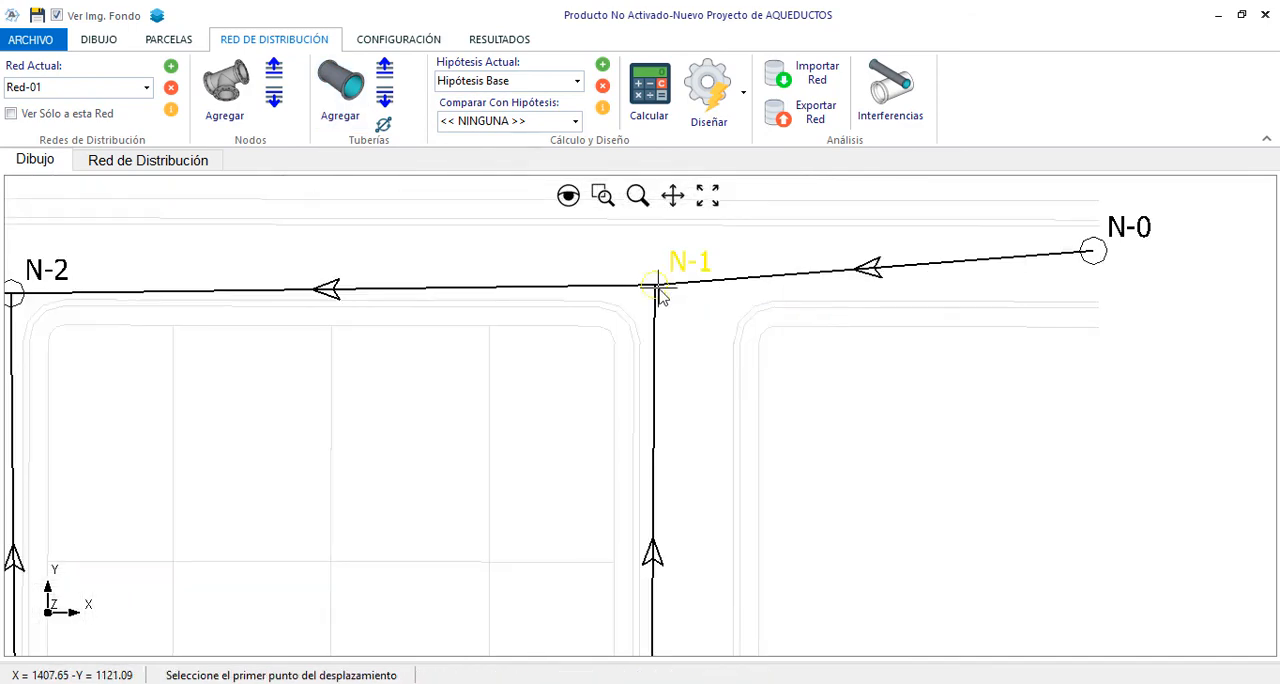
{"action": "key", "text": "Escape"}
{"action": "scroll", "coordinate": [745, 287], "scroll_direction": "down", "scroll_amount": 1}
{"action": "left_click", "coordinate": [708, 196]}
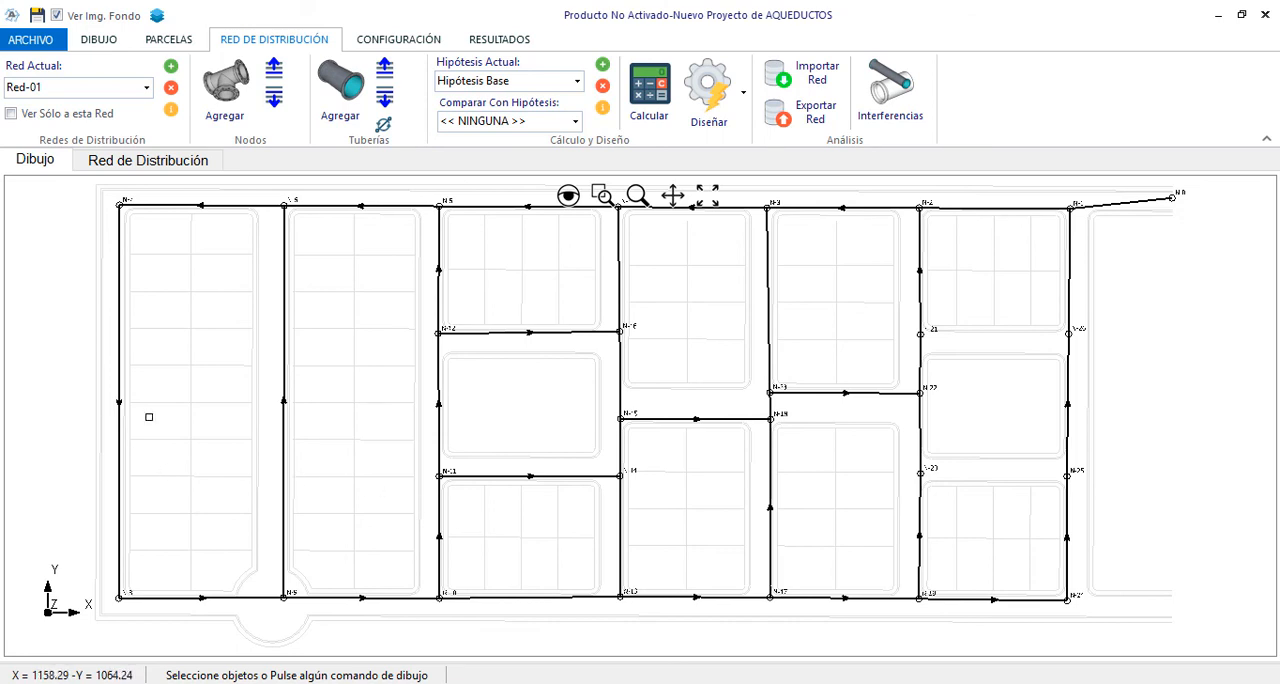
Draw a cross pipe from node N-21 to node N-26
{"action": "scroll", "coordinate": [149, 417], "scroll_direction": "down", "scroll_amount": 2}
{"action": "scroll", "coordinate": [752, 334], "scroll_direction": "up", "scroll_amount": 4}
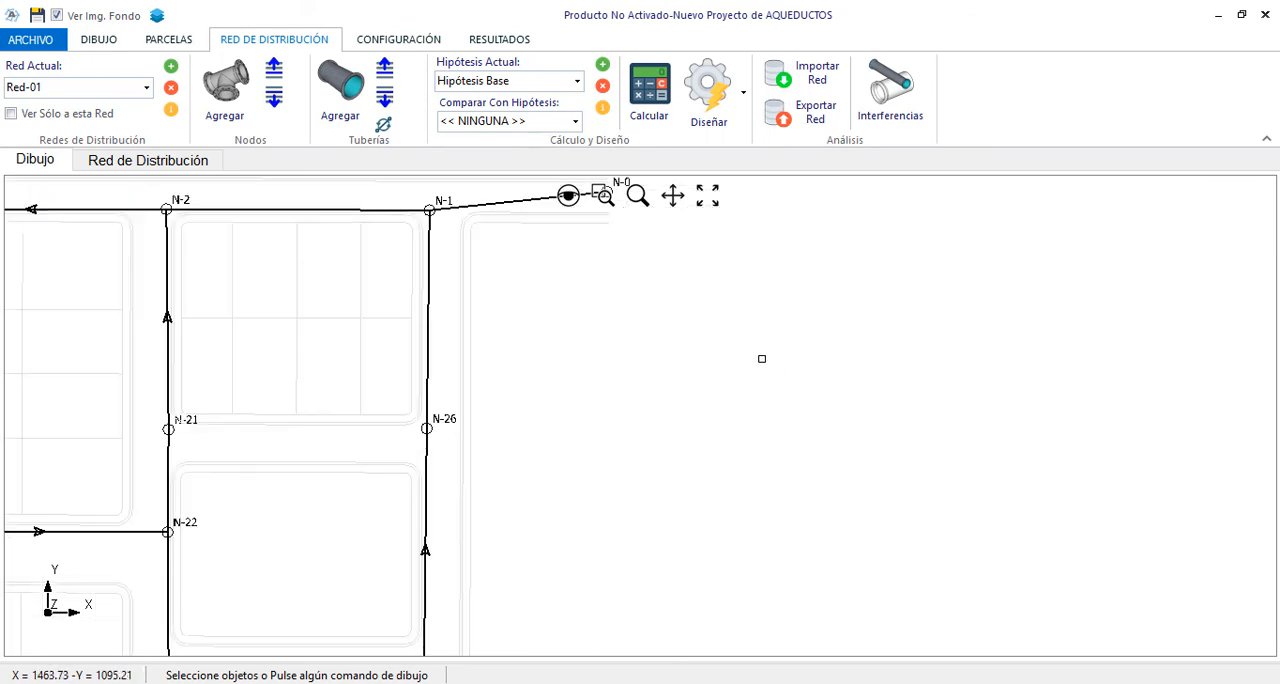
{"action": "scroll", "coordinate": [862, 383], "scroll_direction": "down", "scroll_amount": 3}
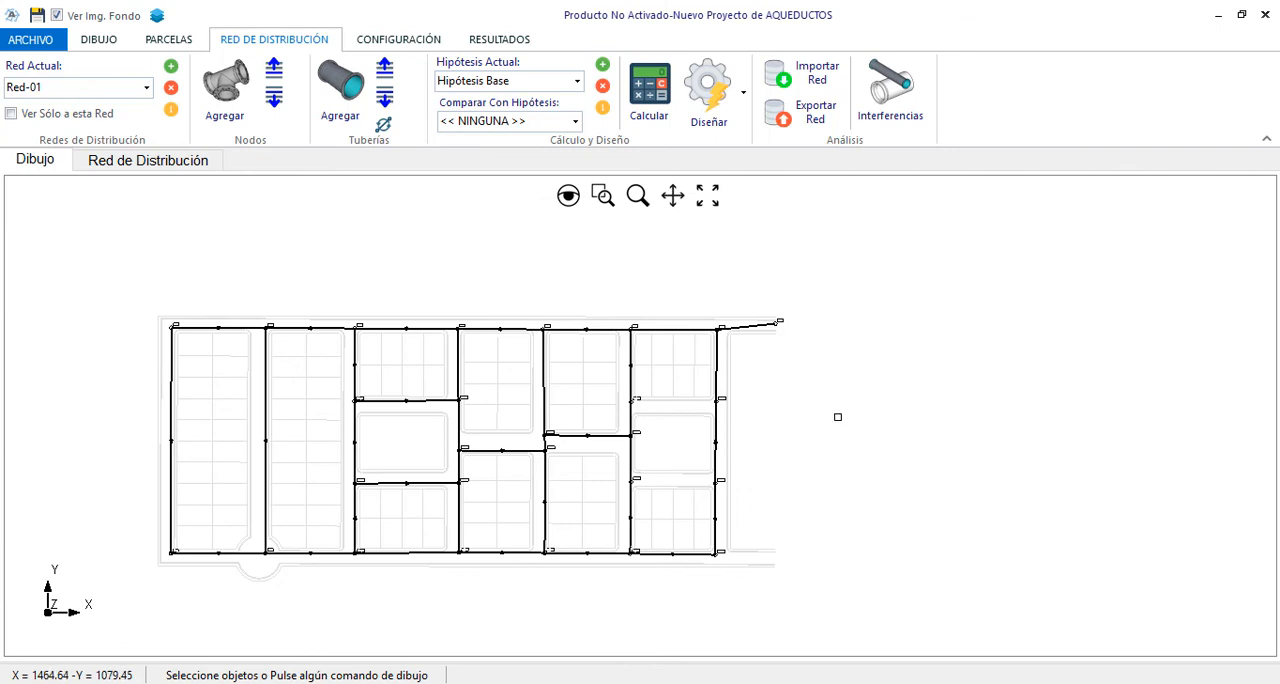
{"action": "scroll", "coordinate": [747, 419], "scroll_direction": "up", "scroll_amount": 5}
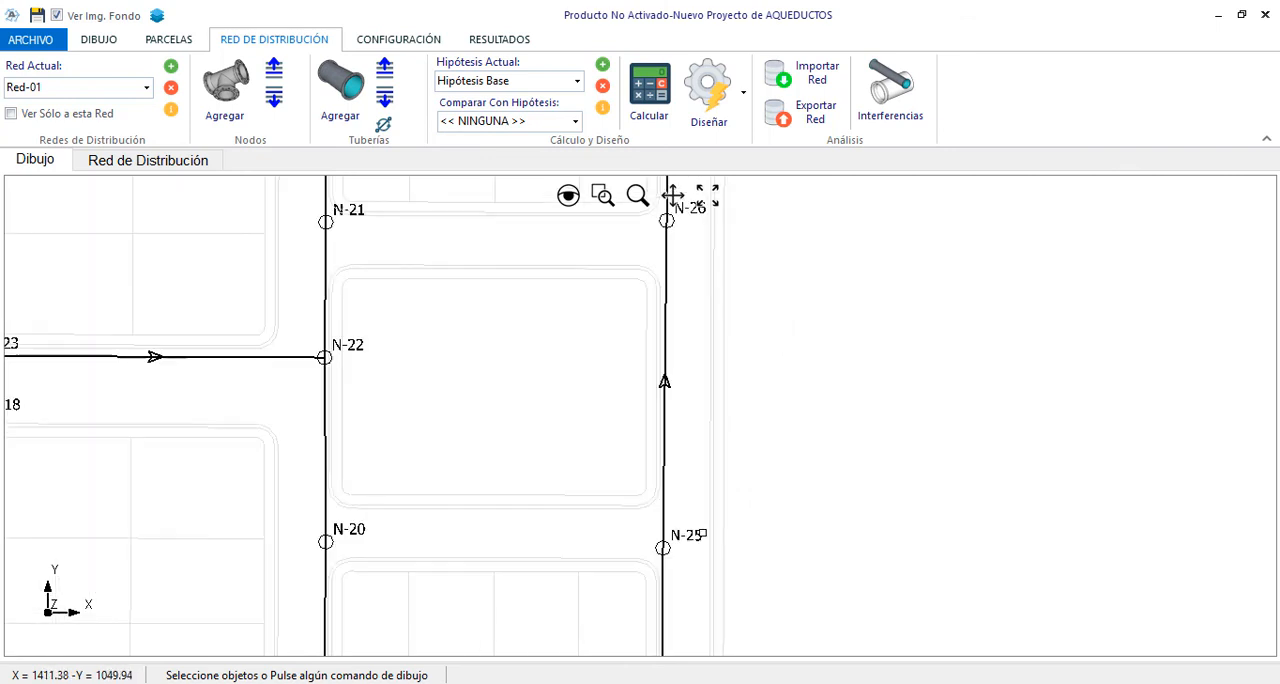
{"action": "left_click", "coordinate": [345, 92]}
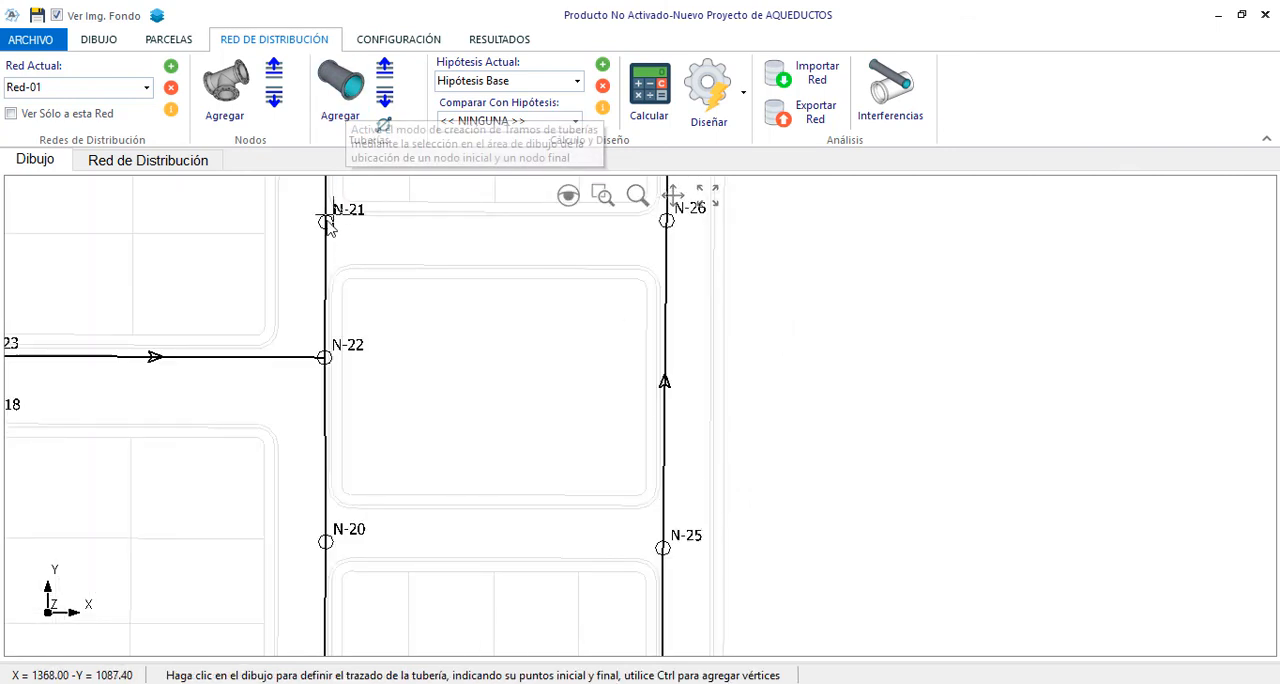
{"action": "left_click", "coordinate": [326, 222]}
{"action": "left_click", "coordinate": [667, 220]}
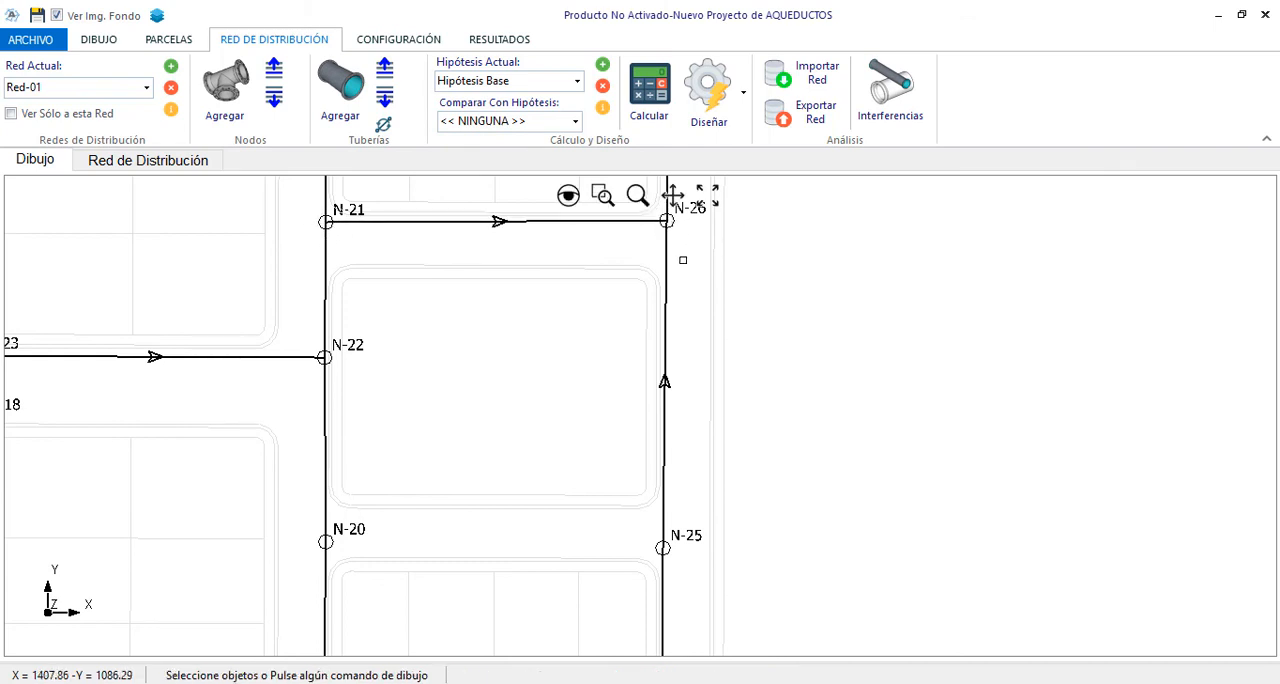
Draw a cross pipe from node N-20 to node N-25
{"action": "left_click", "coordinate": [330, 128]}
{"action": "left_click", "coordinate": [326, 542]}
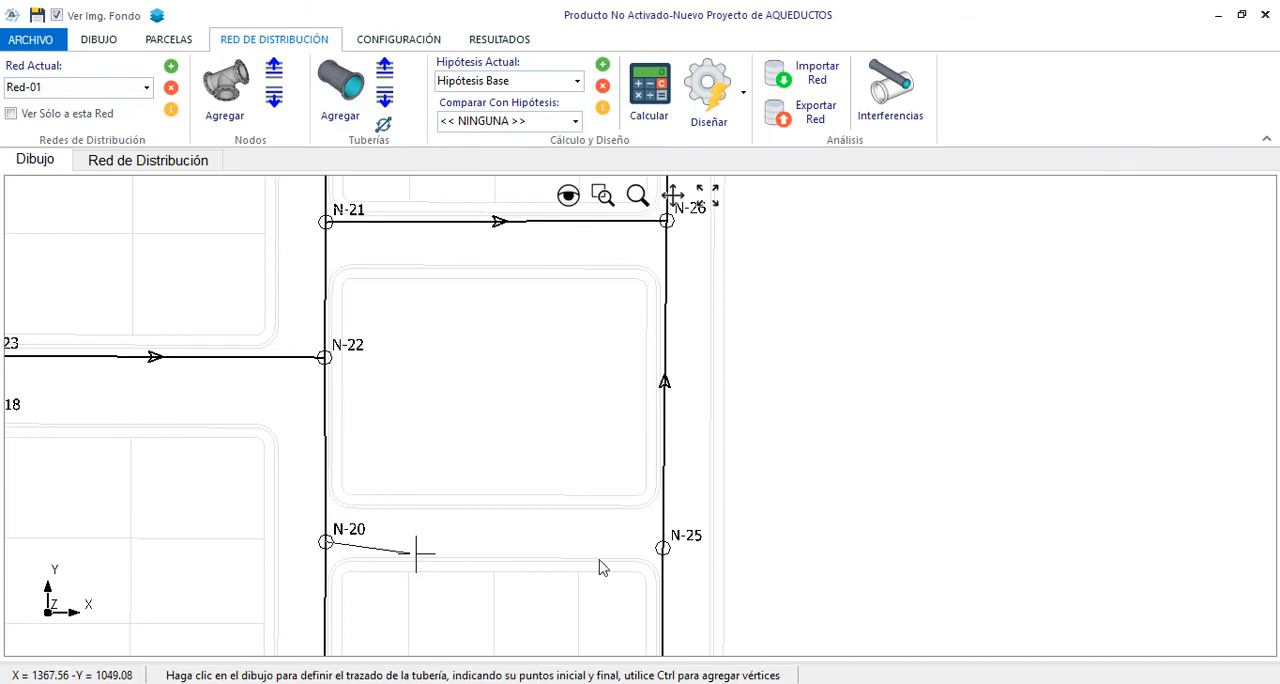
{"action": "left_click", "coordinate": [663, 549]}
{"action": "scroll", "coordinate": [1038, 463], "scroll_direction": "down", "scroll_amount": 2}
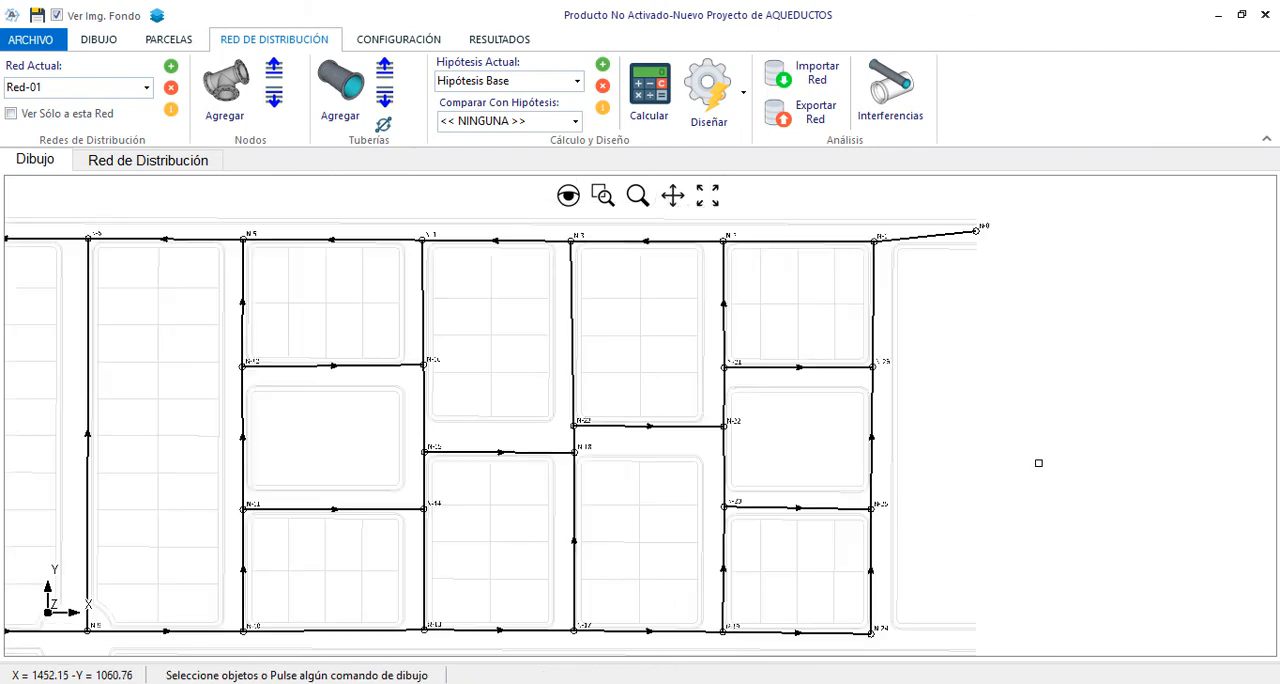
{"action": "scroll", "coordinate": [940, 419], "scroll_direction": "down", "scroll_amount": 2}
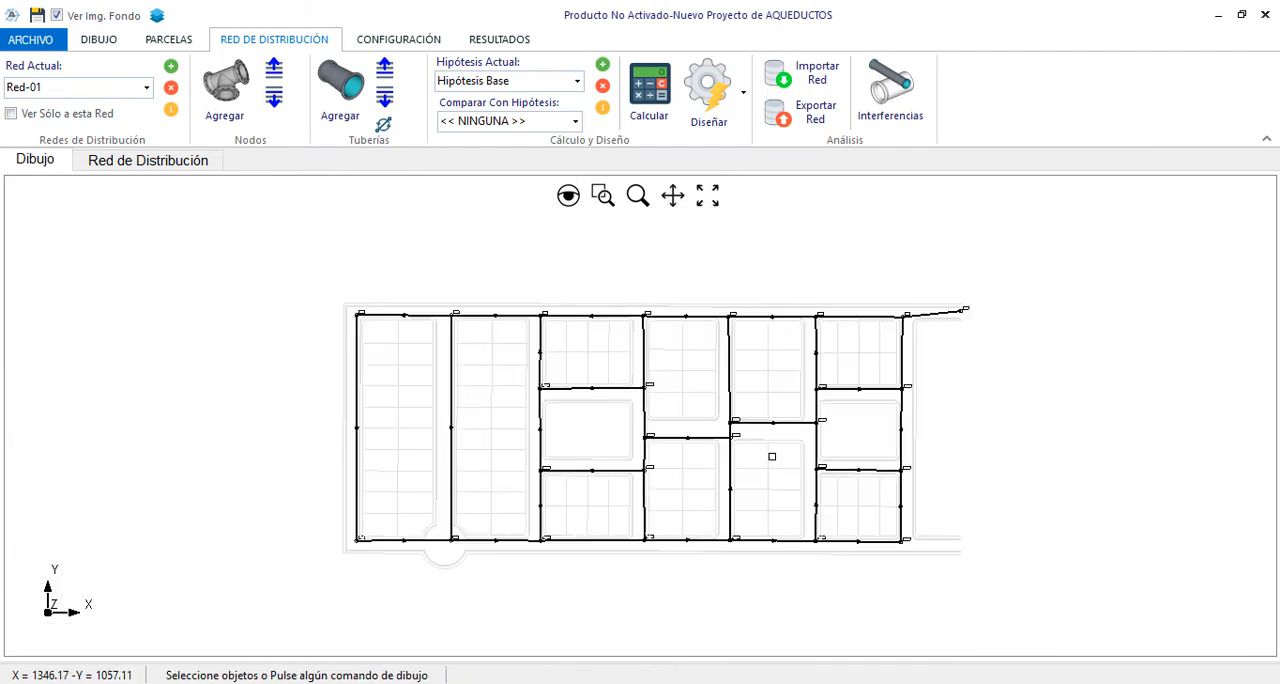
{"action": "scroll", "coordinate": [772, 456], "scroll_direction": "up", "scroll_amount": 2}
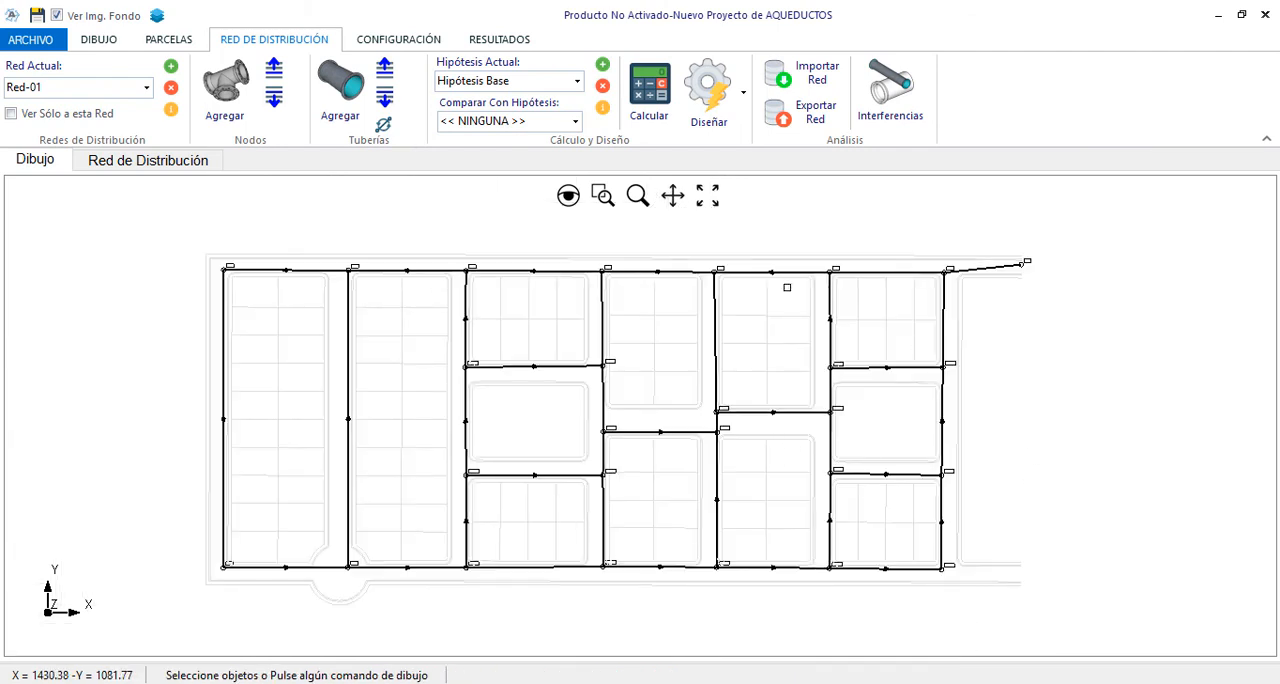